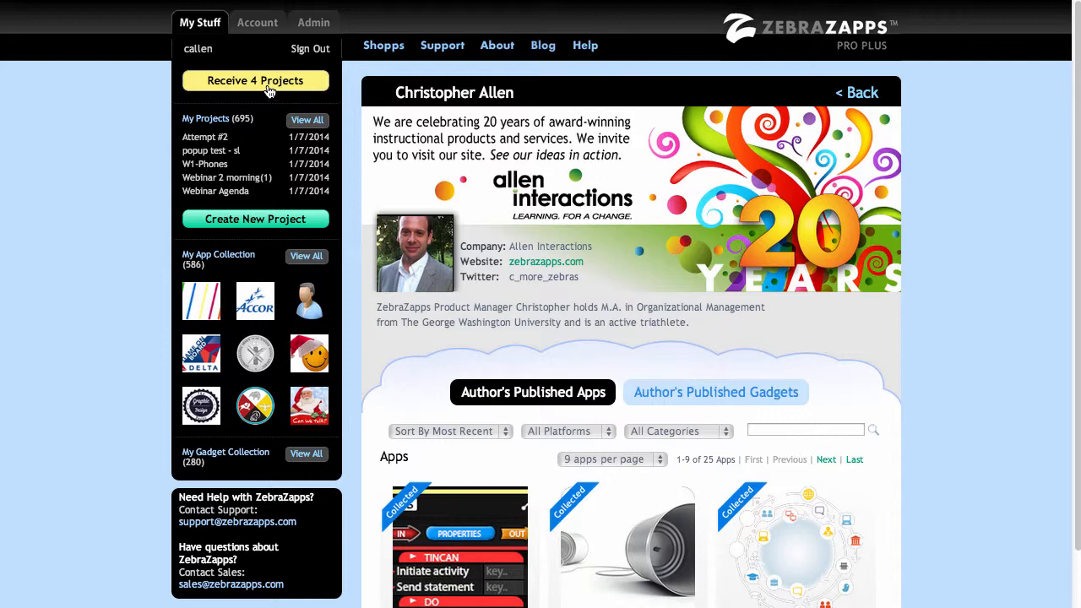
Open the received shared projects and accept the copy of W2-Phones-Start.
{"action": "left_click", "coordinate": [268, 88]}
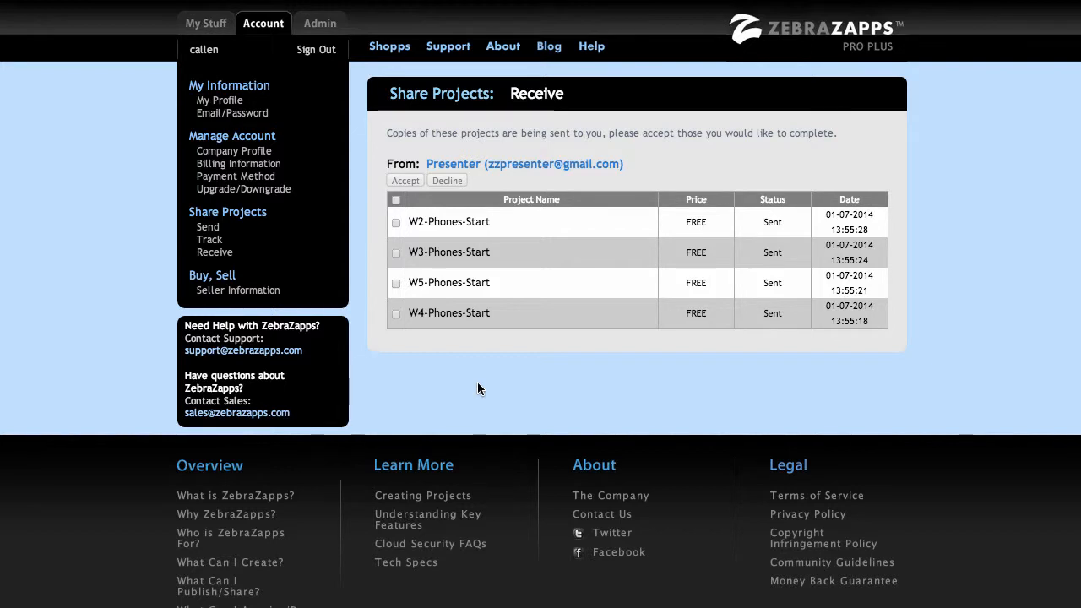
{"action": "left_click", "coordinate": [395, 224]}
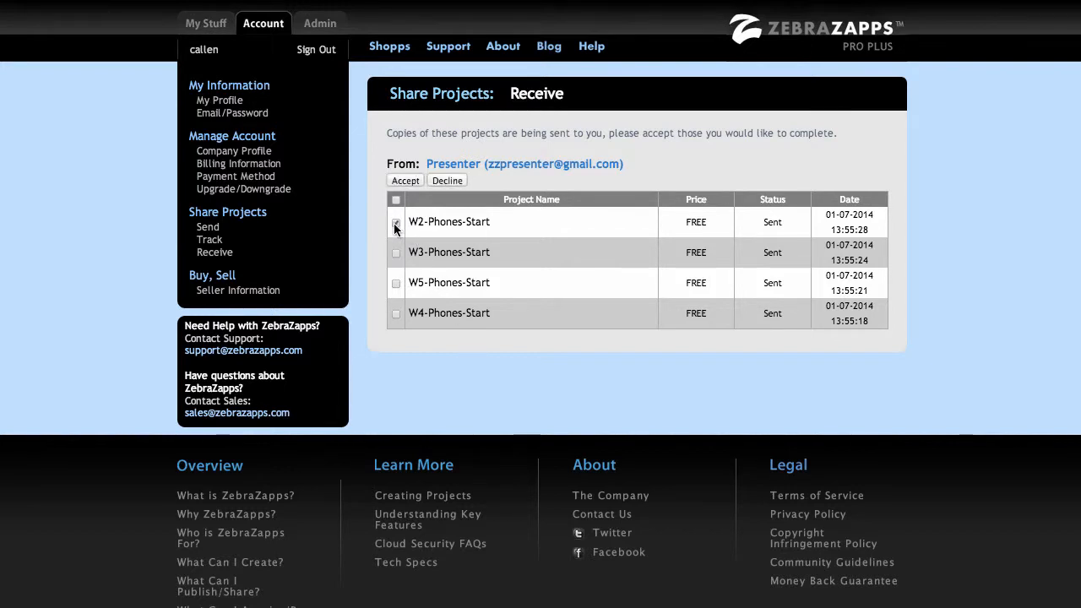
{"action": "left_click", "coordinate": [405, 181]}
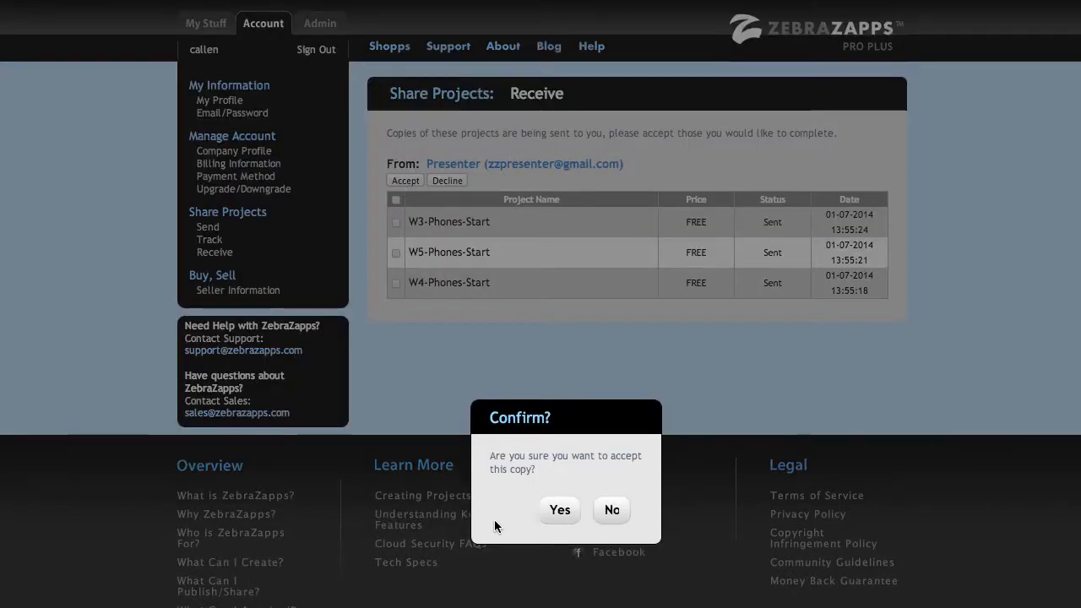
{"action": "left_click", "coordinate": [559, 512]}
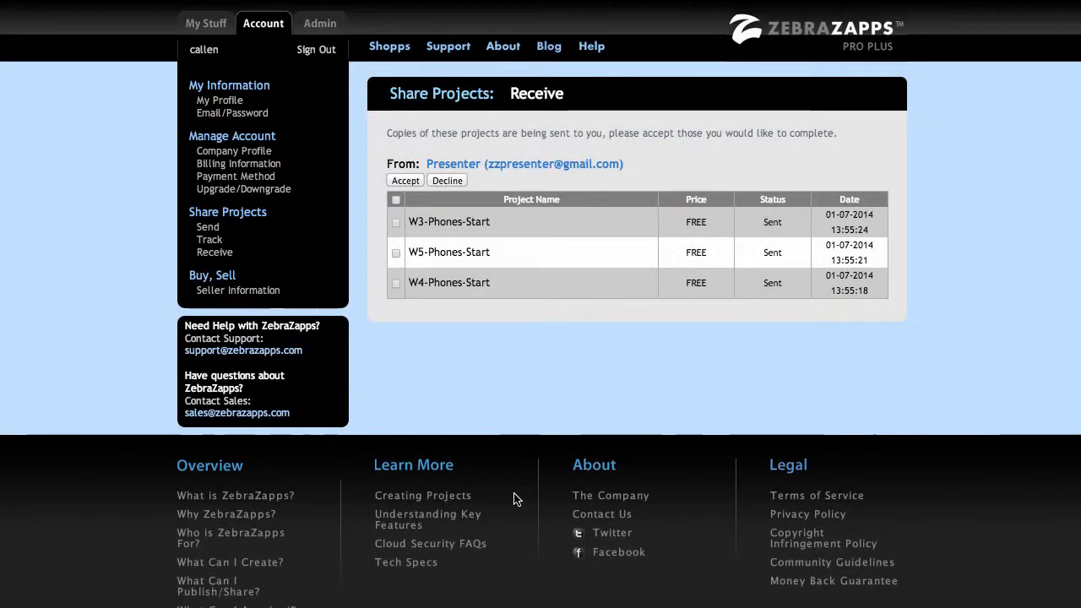
Open the W2-Phones-Start(2) project for editing and enlarge the editor window to fill the screen.
{"action": "left_click", "coordinate": [206, 24]}
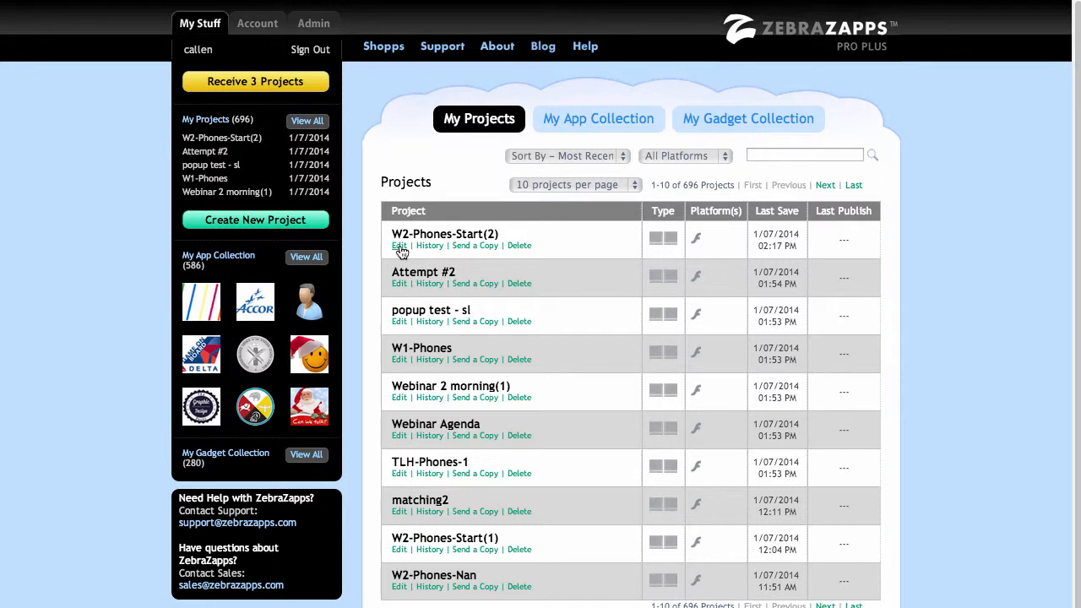
{"action": "left_click", "coordinate": [256, 143]}
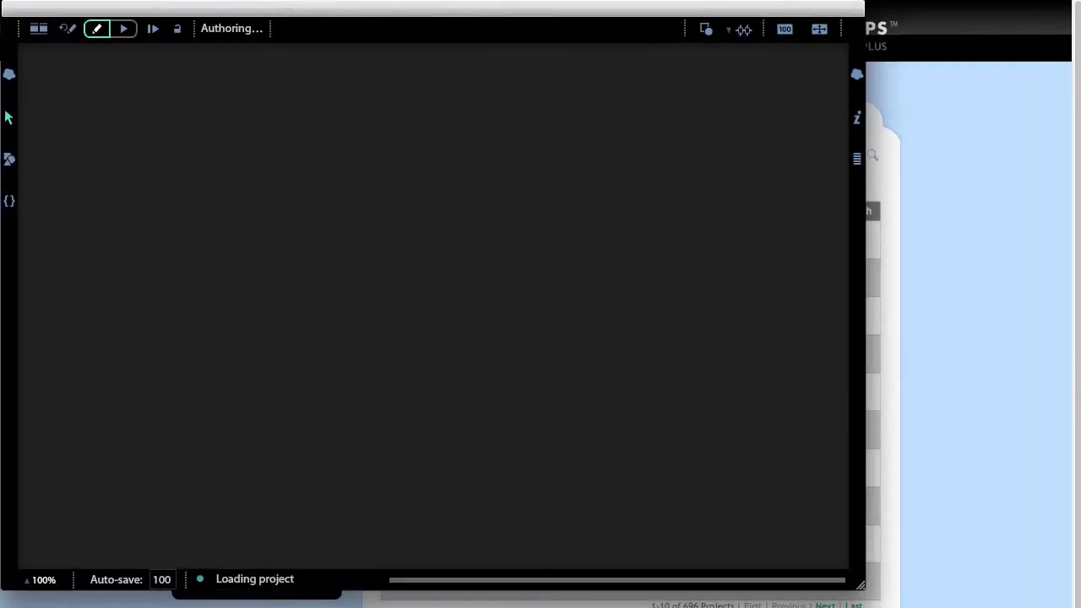
{"action": "left_click_drag", "start_coordinate": [862, 586], "coordinate": [1079, 606]}
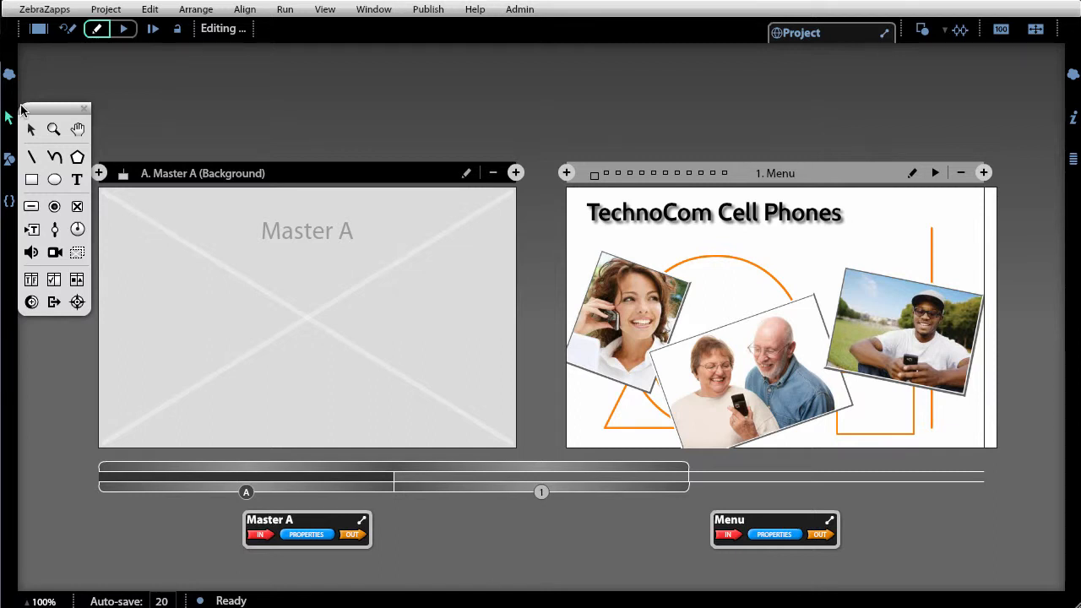
Show the Resource Library to browse the project's assets, and close the floating tool palette.
{"action": "left_click_drag", "start_coordinate": [33, 110], "coordinate": [378, 65]}
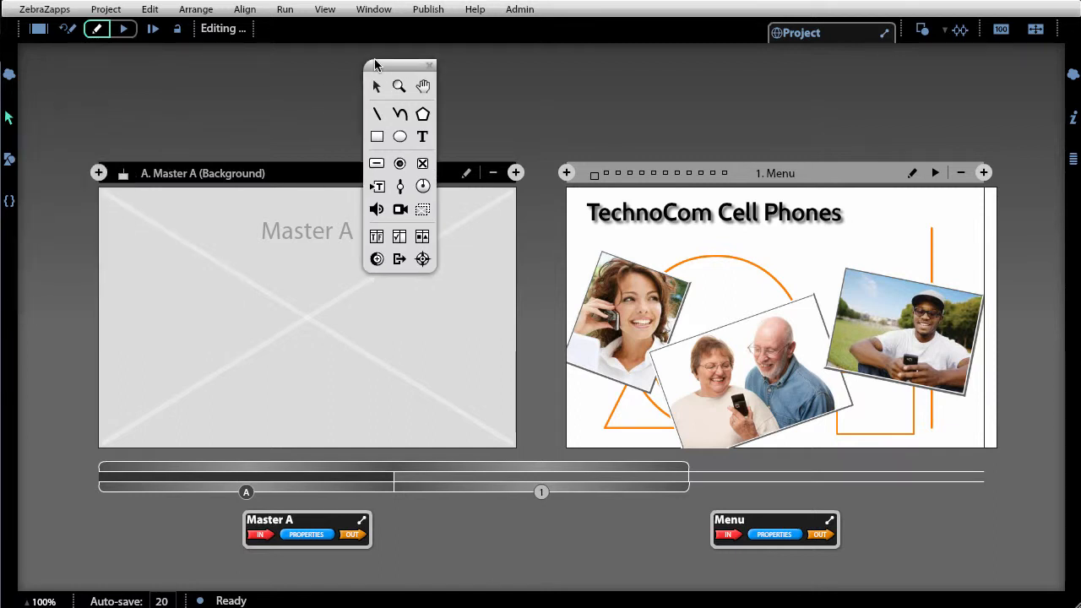
{"action": "left_click", "coordinate": [11, 160]}
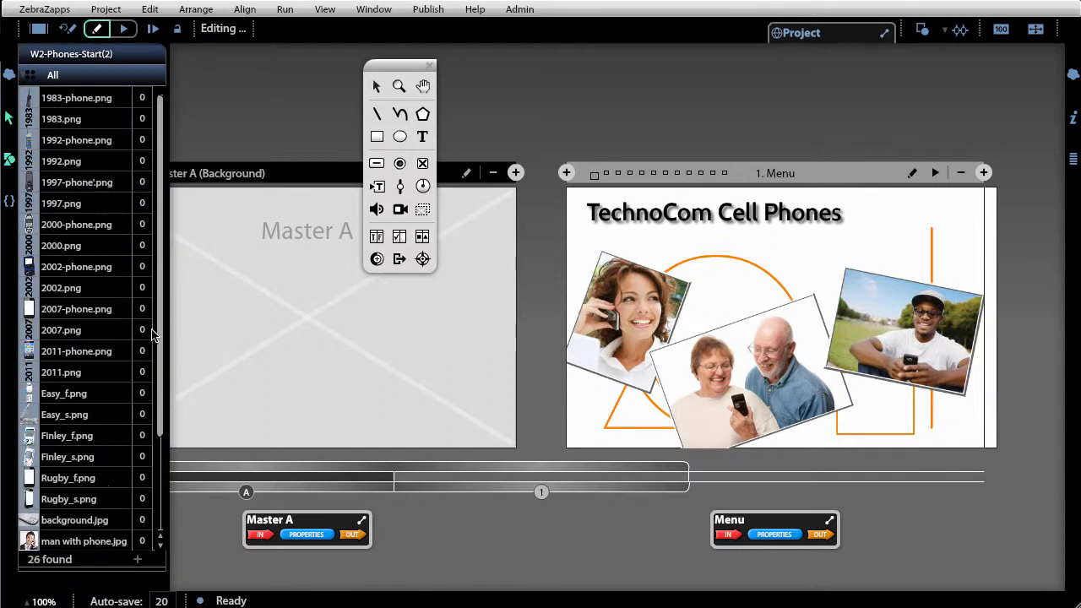
{"action": "left_click_drag", "start_coordinate": [162, 310], "coordinate": [168, 209]}
{"action": "left_click", "coordinate": [430, 67]}
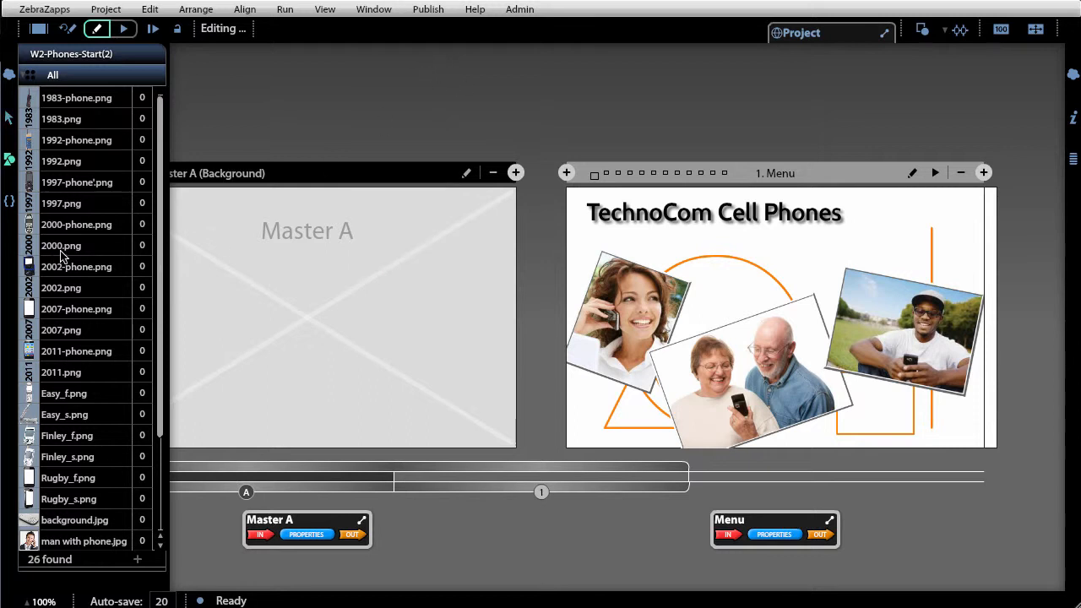
Save the project under a new name, replacing the (2) in W2-Phones-Start(2) with a hyphen and the author's first name.
{"action": "left_click", "coordinate": [99, 11]}
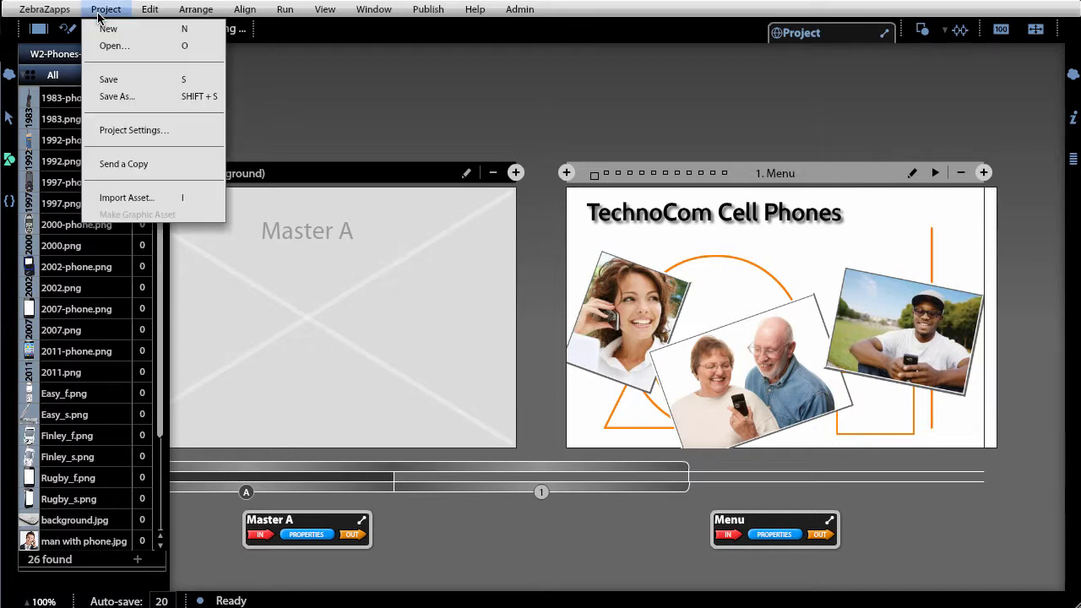
{"action": "left_click", "coordinate": [122, 98]}
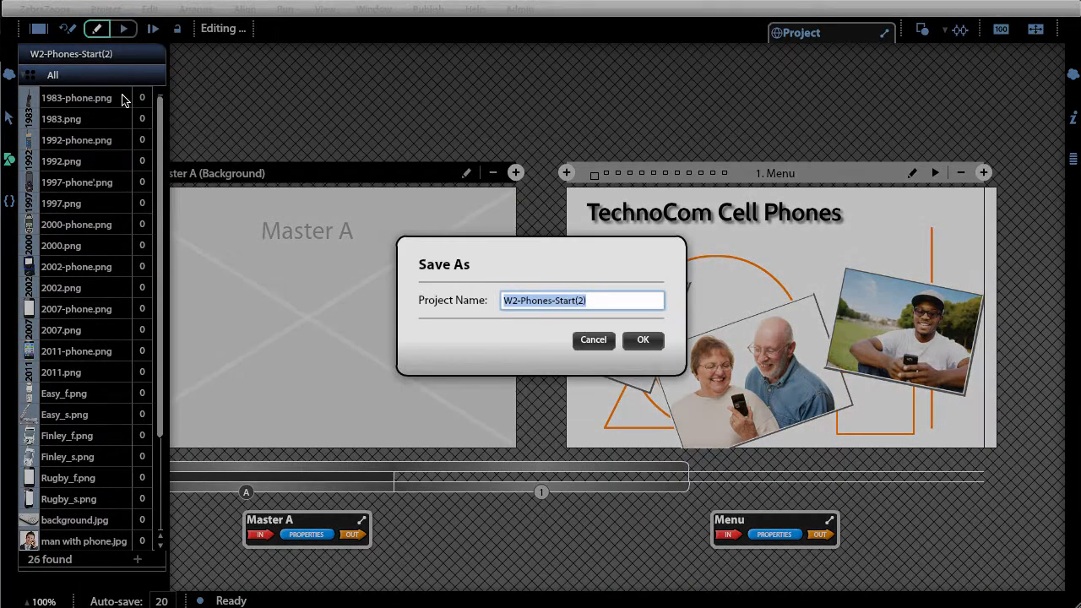
{"action": "left_click", "coordinate": [592, 303]}
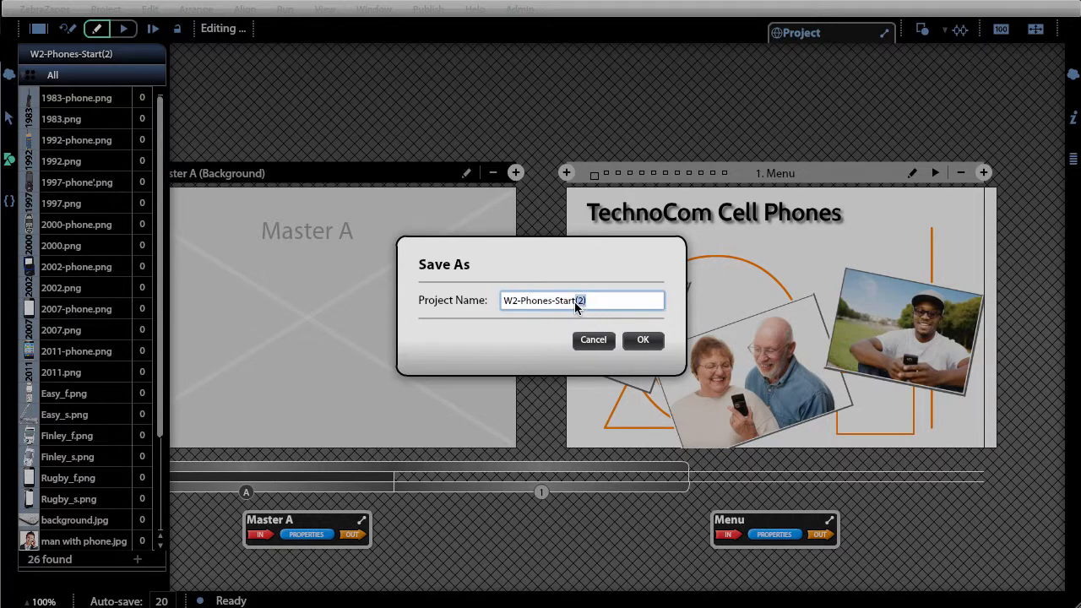
{"action": "key", "text": "BackSpace"}
{"action": "type", "text": "- chris"}
{"action": "left_click", "coordinate": [641, 342]}
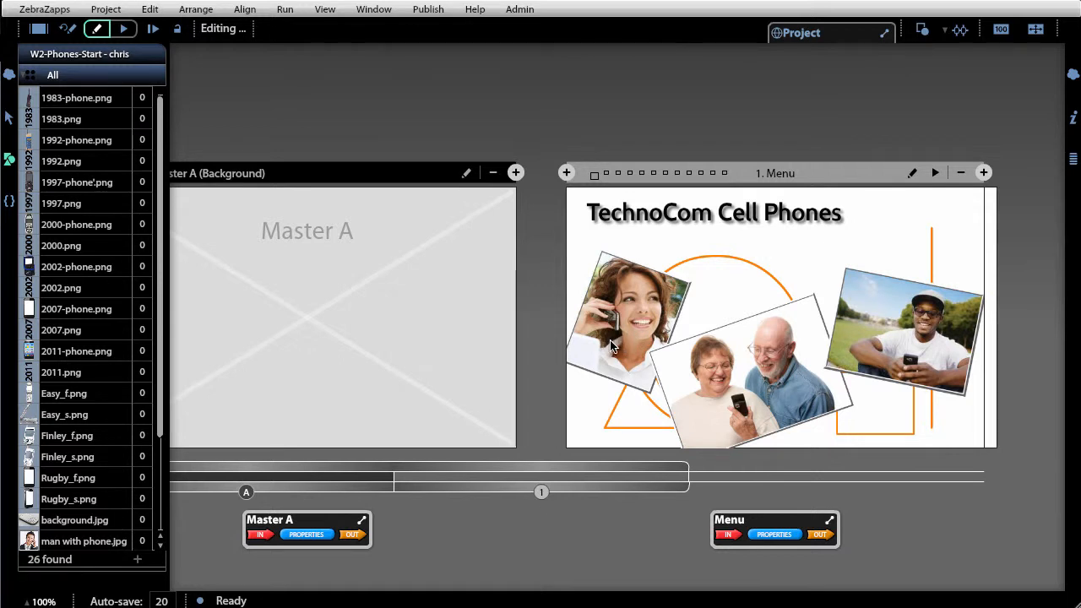
Hide the Resource Library and browse Master A, Menu and Credits with the stack sliders.
{"action": "left_click", "coordinate": [9, 160]}
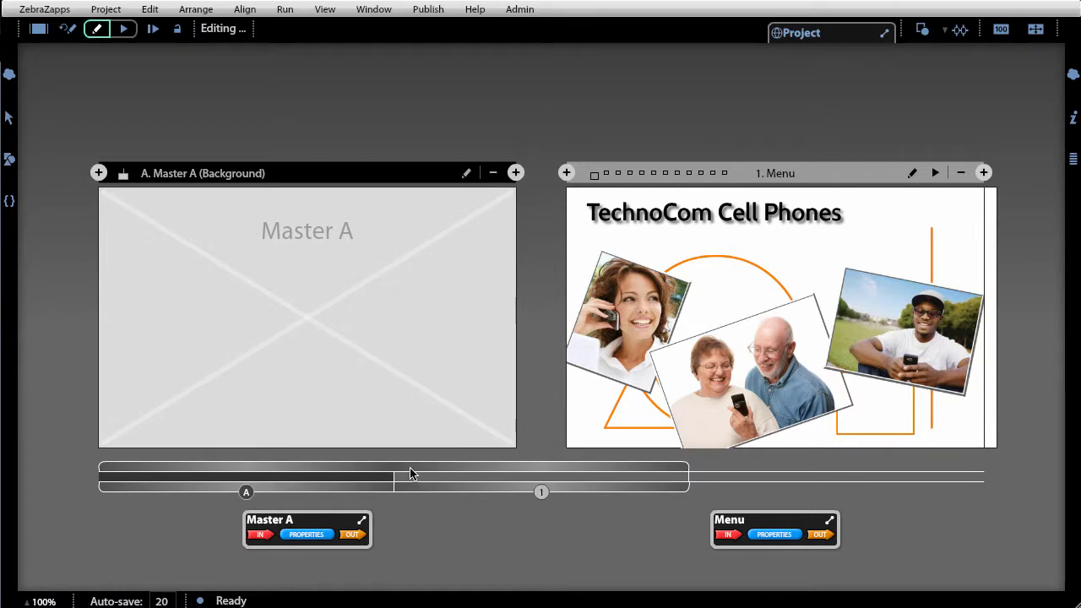
{"action": "left_click_drag", "start_coordinate": [411, 473], "coordinate": [774, 483]}
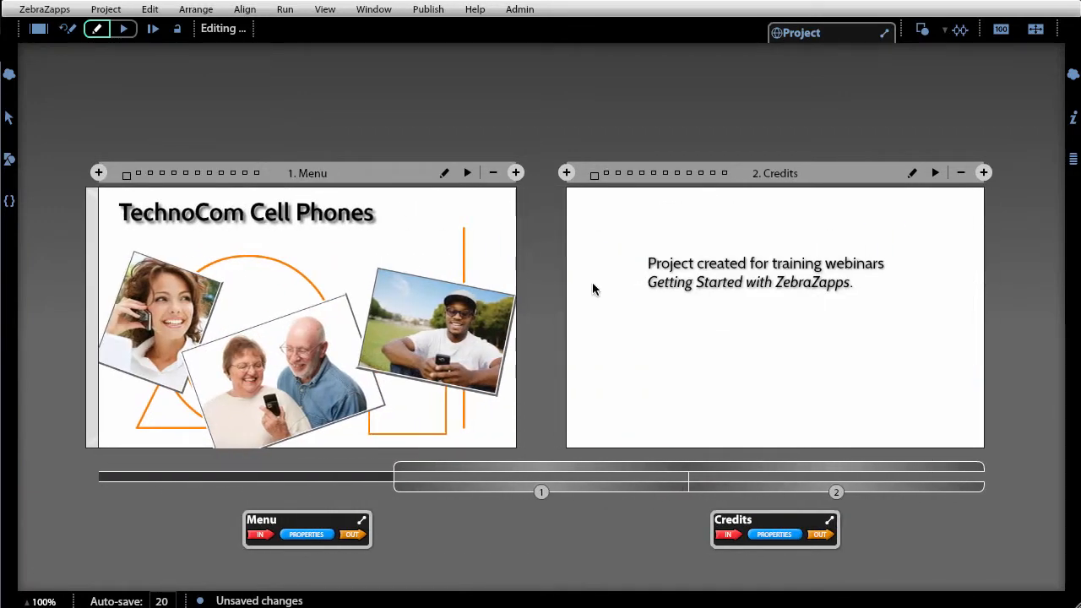
{"action": "left_click_drag", "start_coordinate": [624, 480], "coordinate": [314, 471]}
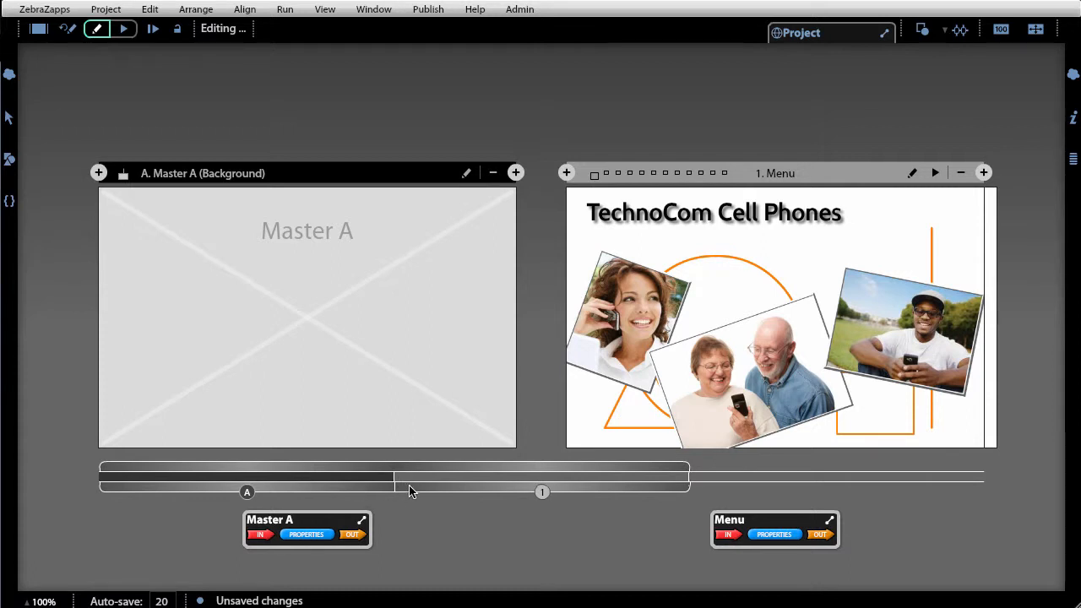
{"action": "left_click_drag", "start_coordinate": [408, 490], "coordinate": [794, 496]}
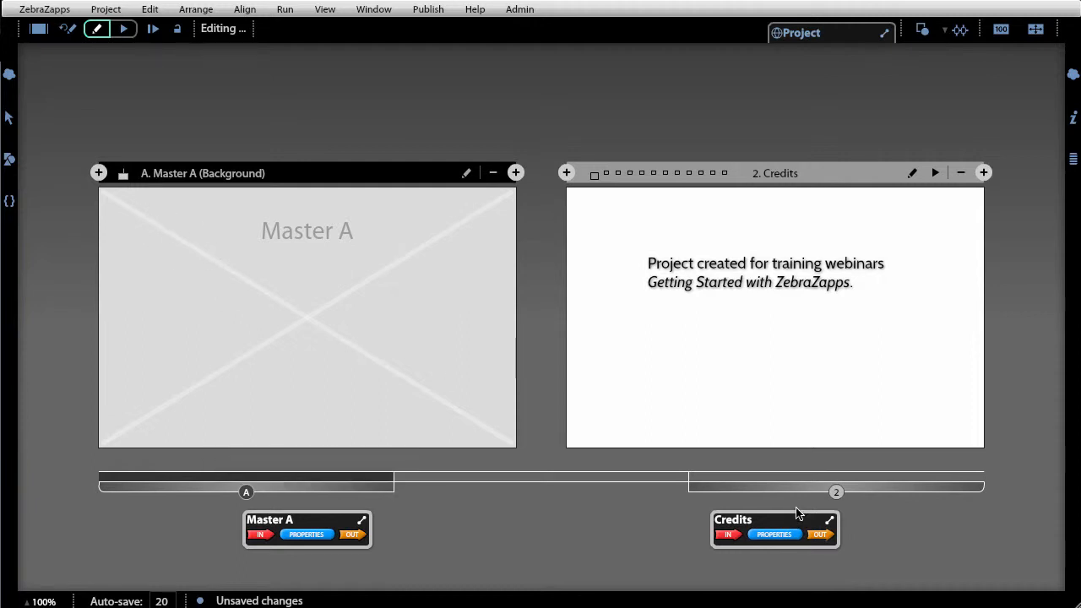
{"action": "left_click_drag", "start_coordinate": [800, 490], "coordinate": [555, 507]}
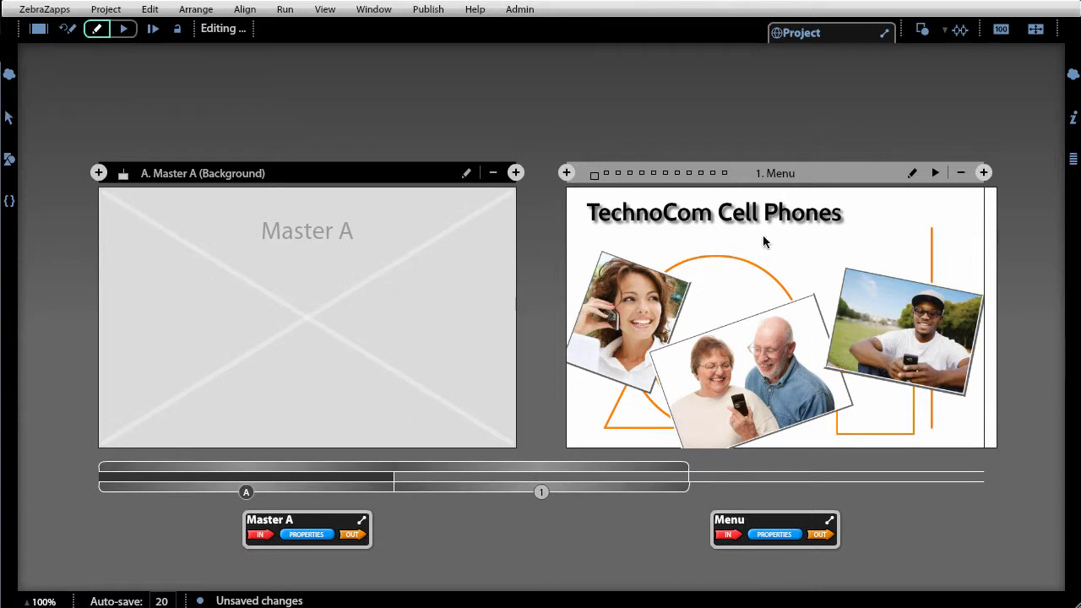
{"action": "left_click_drag", "start_coordinate": [647, 494], "coordinate": [616, 510]}
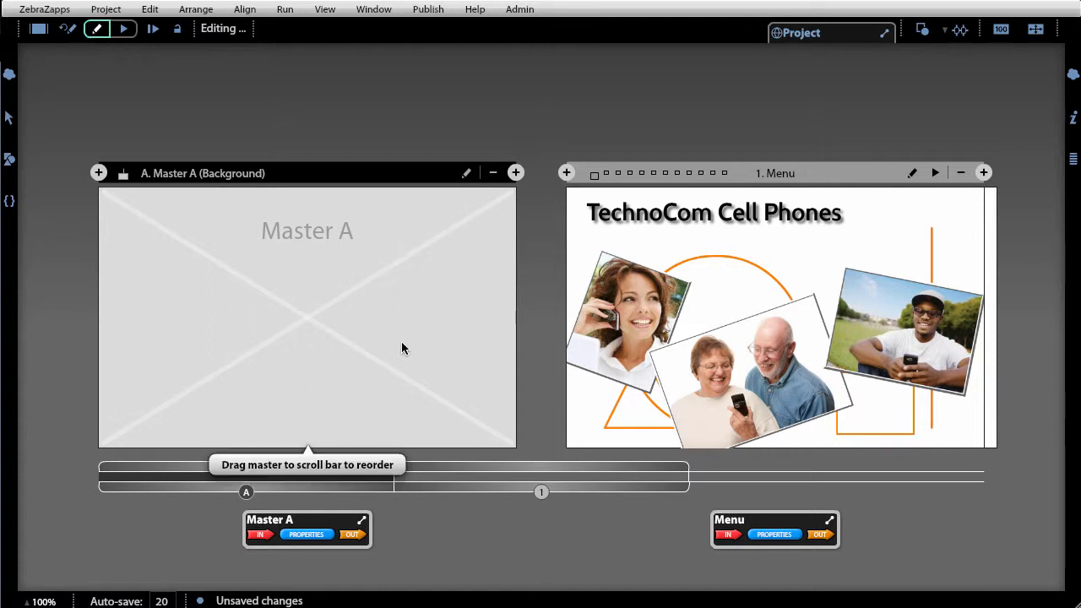
Open Master A for editing, place background.jpg from the Resource Library so it fills the stage, and hide the library.
{"action": "left_click", "coordinate": [467, 174]}
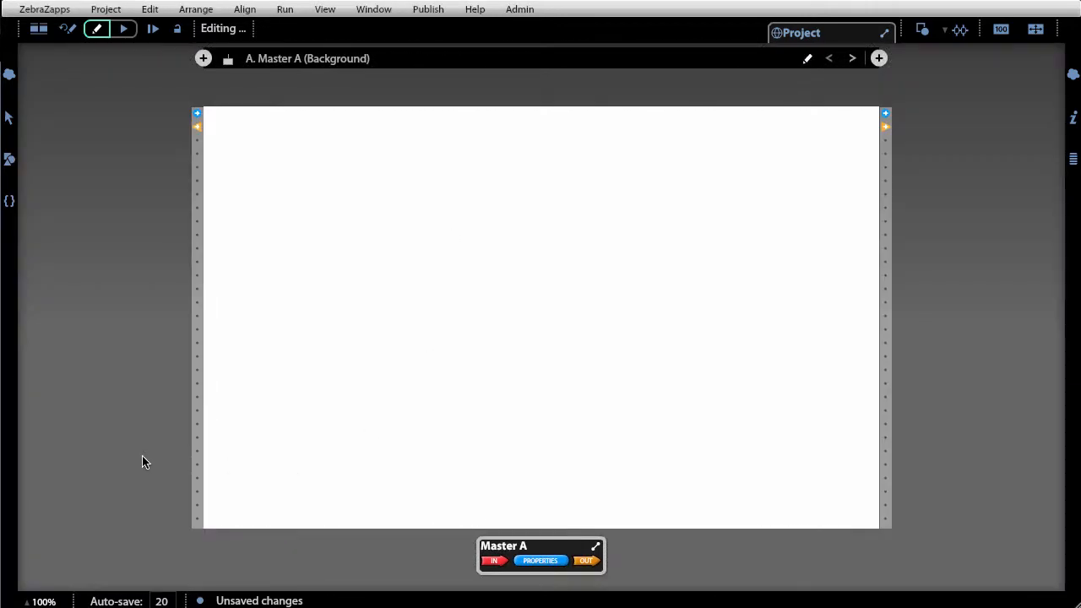
{"action": "left_click", "coordinate": [10, 160]}
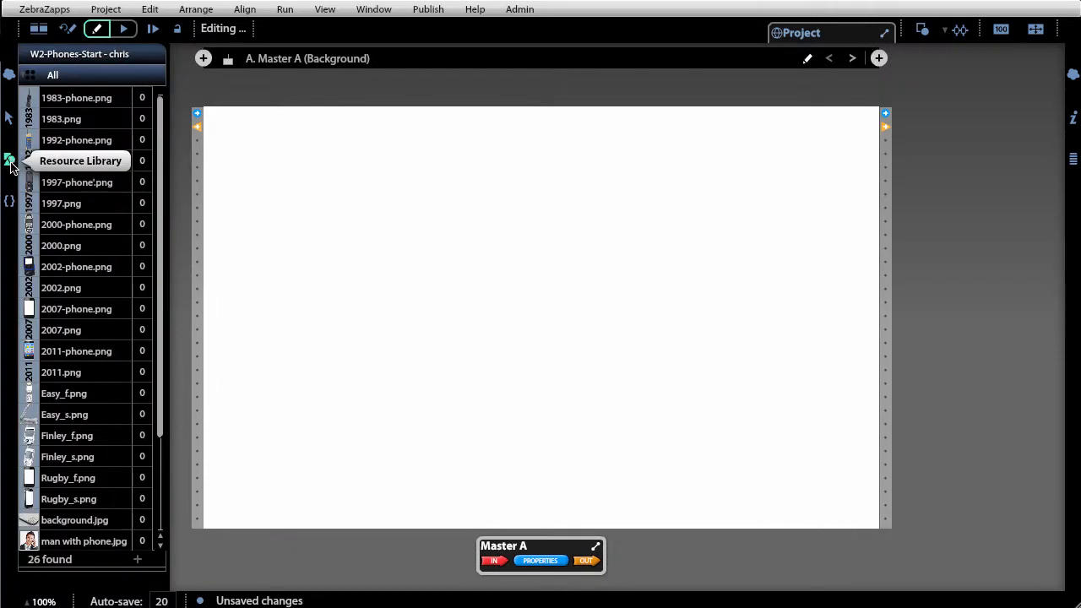
{"action": "left_click", "coordinate": [8, 162]}
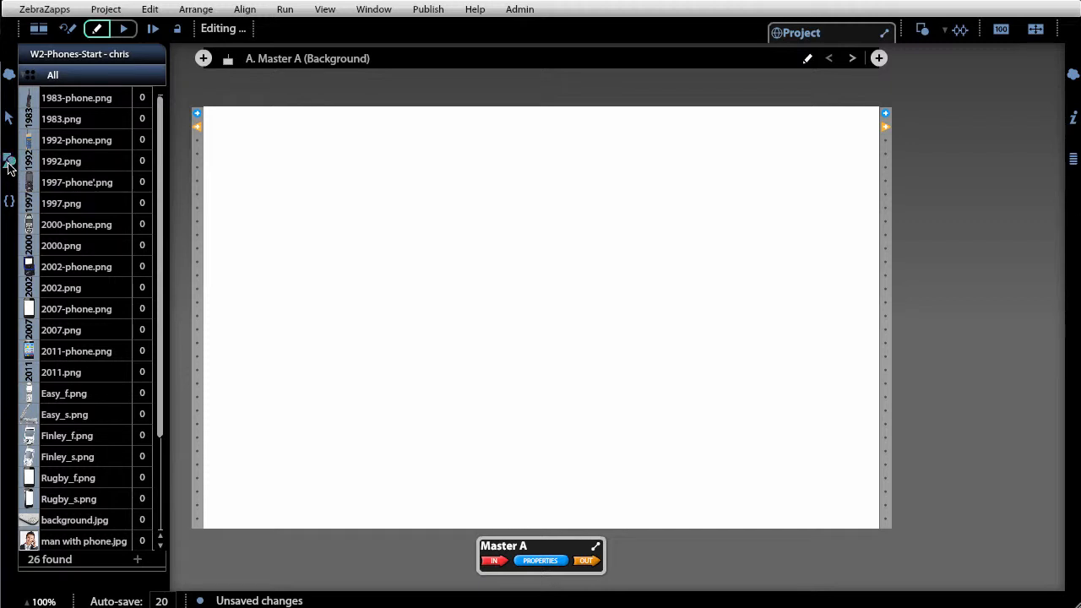
{"action": "left_click", "coordinate": [9, 162]}
{"action": "scroll", "coordinate": [162, 338], "scroll_direction": "down", "scroll_amount": 2}
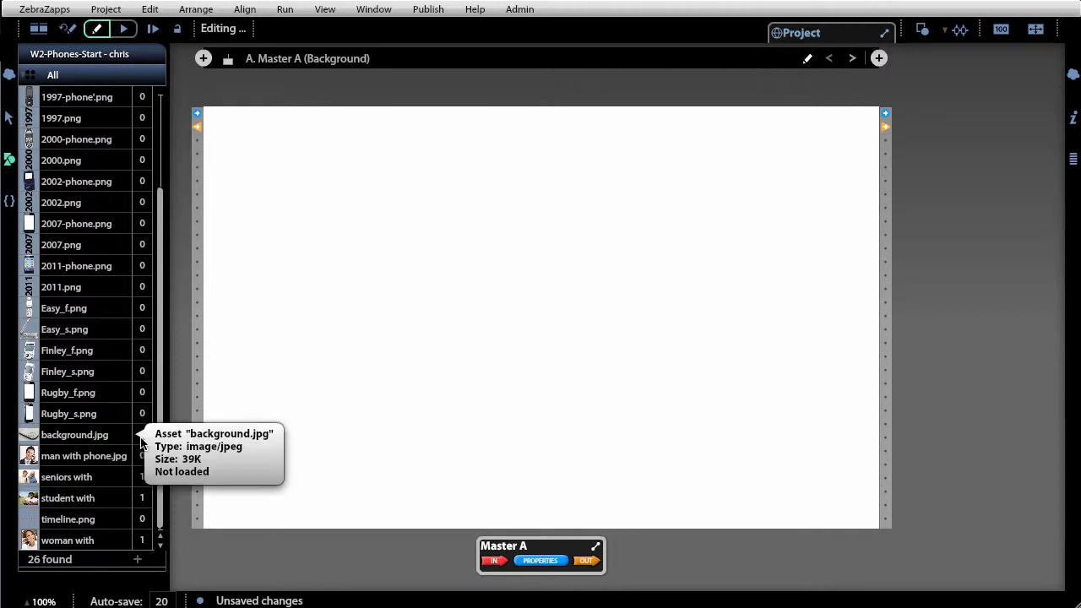
{"action": "mouse_move", "coordinate": [144, 479]}
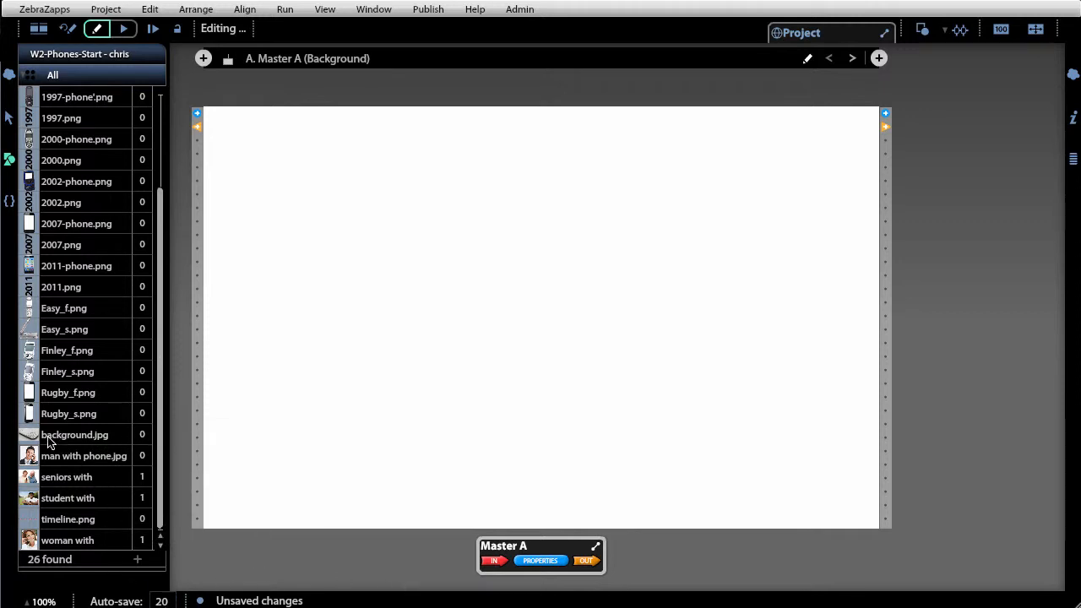
{"action": "left_click_drag", "start_coordinate": [47, 439], "coordinate": [437, 382]}
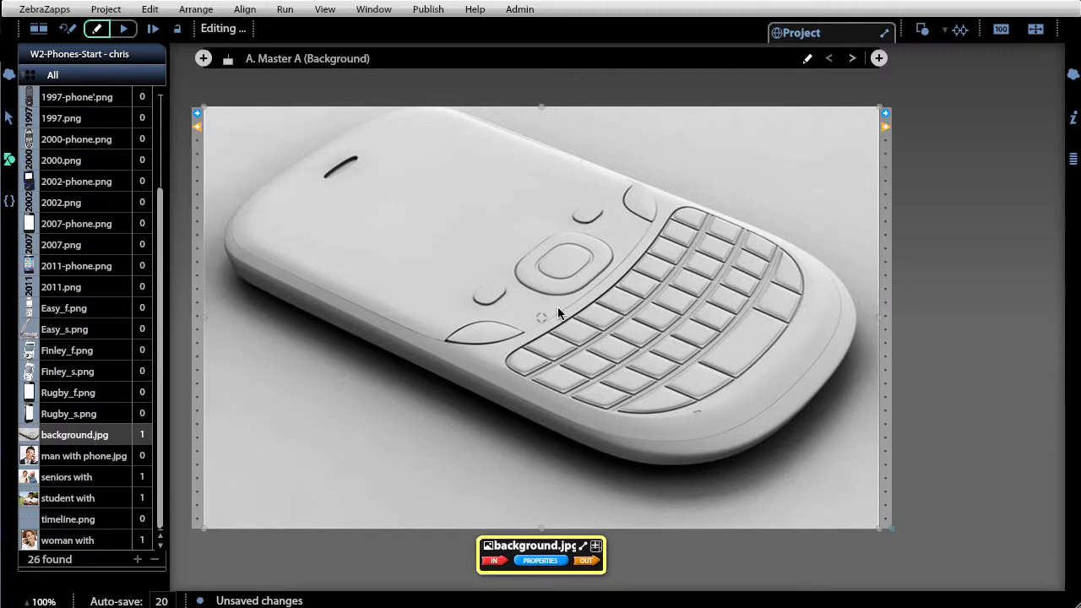
{"action": "left_click", "coordinate": [973, 351]}
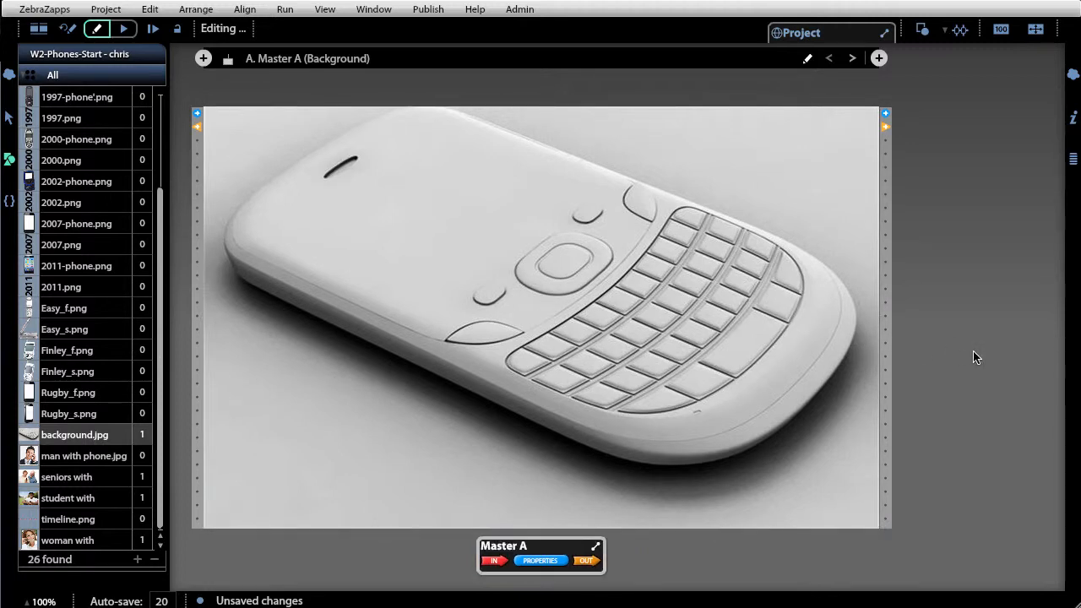
{"action": "left_click", "coordinate": [10, 163]}
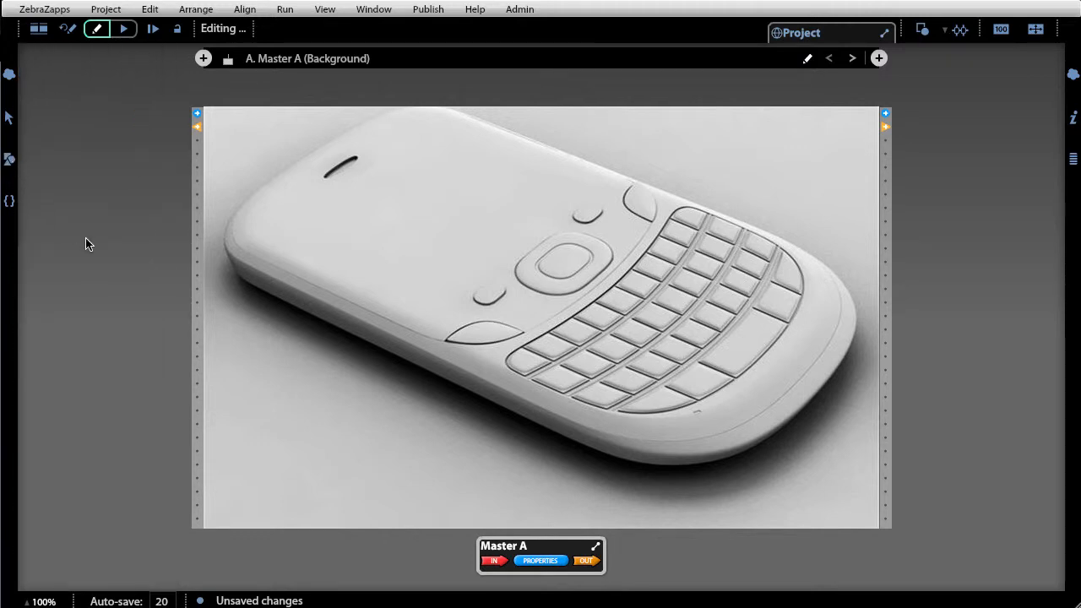
Return to the side-by-side stack view and apply Master A to both the Credits and Menu events.
{"action": "left_click", "coordinate": [32, 31]}
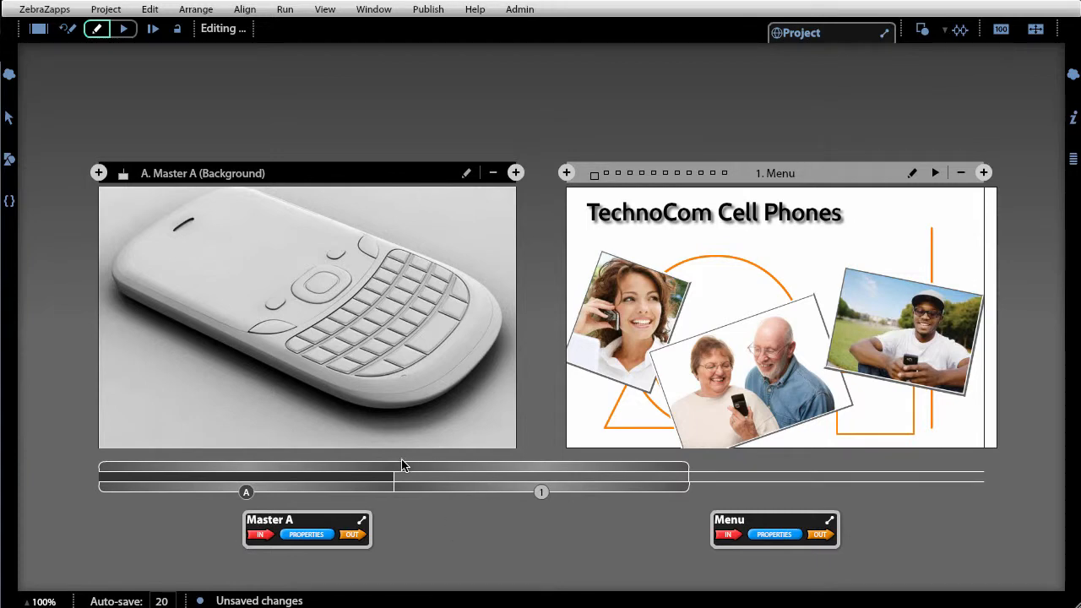
{"action": "left_click_drag", "start_coordinate": [404, 463], "coordinate": [537, 493]}
{"action": "left_click_drag", "start_coordinate": [501, 483], "coordinate": [765, 475]}
{"action": "left_click_drag", "start_coordinate": [347, 484], "coordinate": [650, 499]}
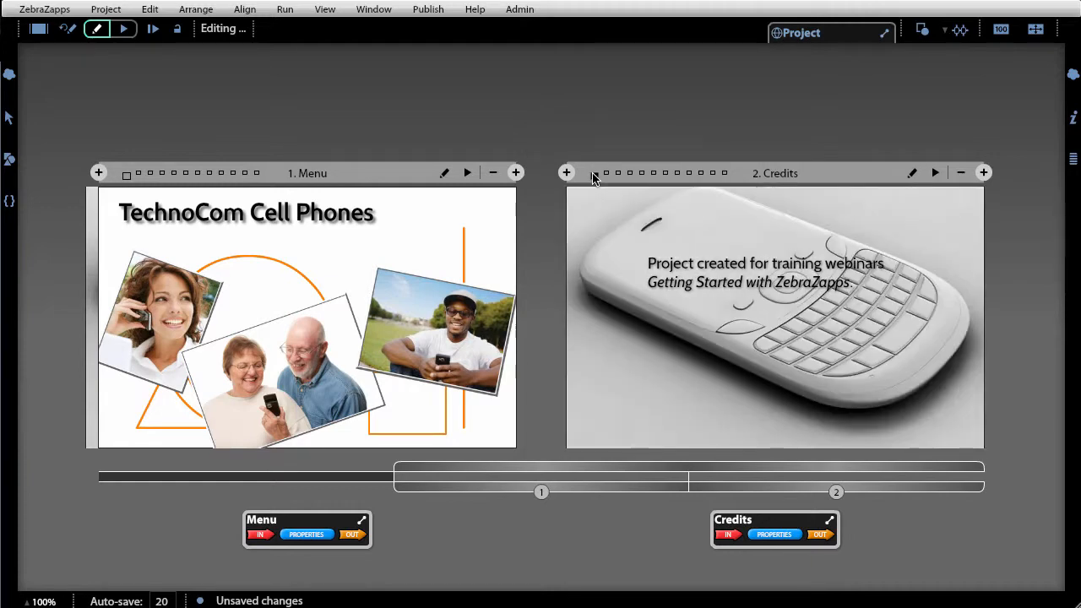
{"action": "left_click", "coordinate": [594, 175]}
{"action": "left_click", "coordinate": [594, 176]}
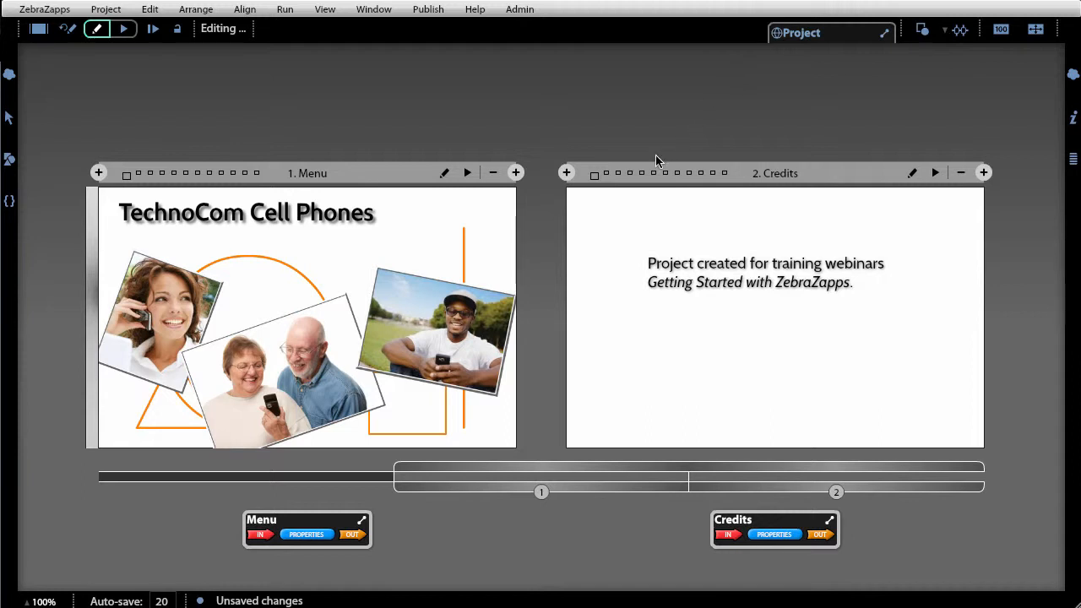
{"action": "left_click", "coordinate": [594, 176]}
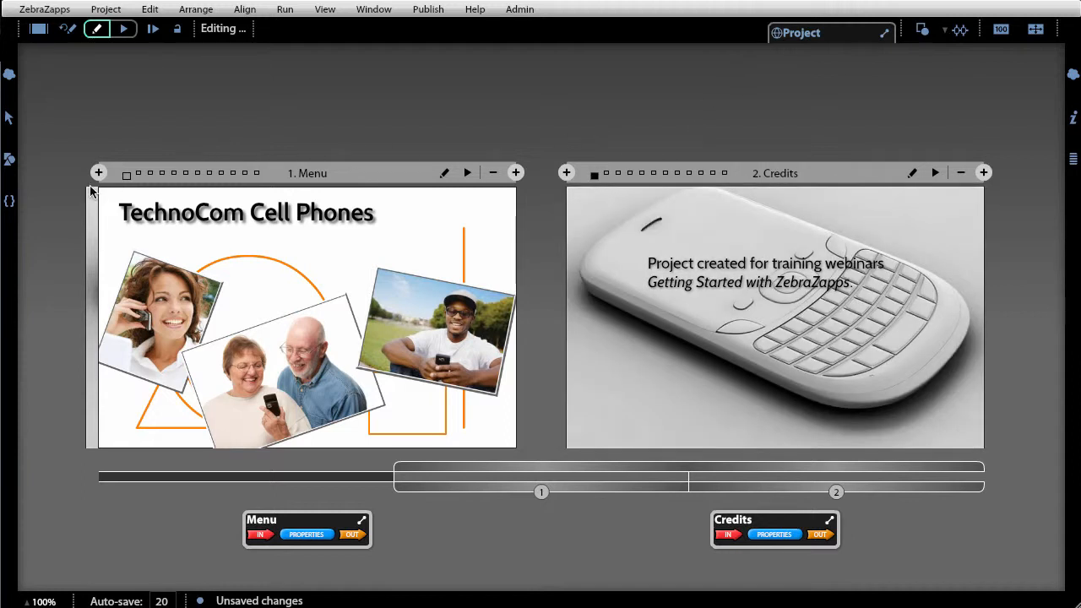
{"action": "left_click", "coordinate": [126, 175]}
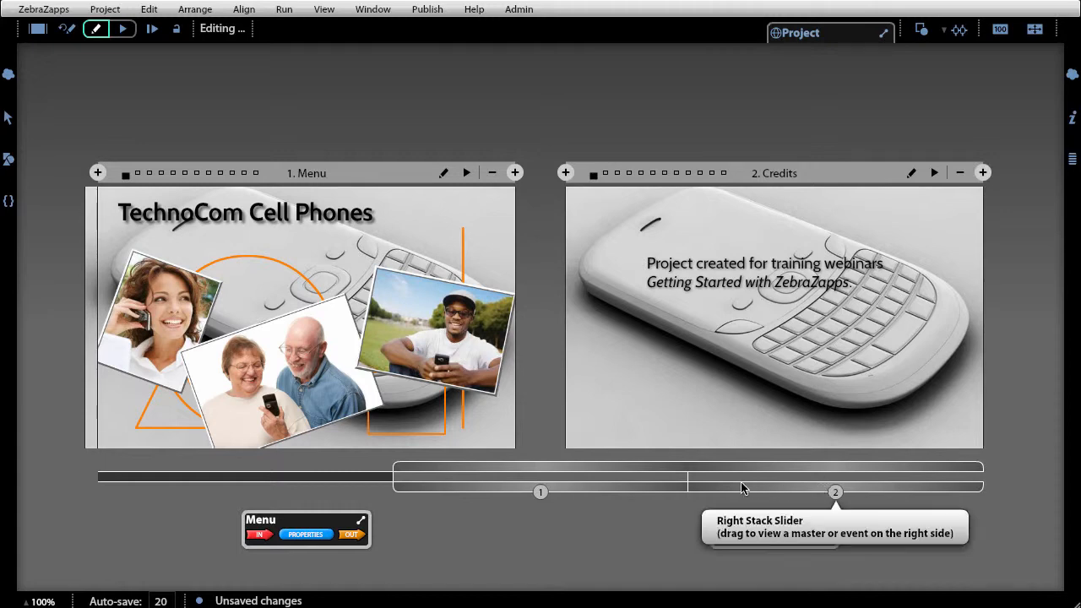
Open the Credits event in the single-event editing view.
{"action": "left_click_drag", "start_coordinate": [546, 465], "coordinate": [643, 469]}
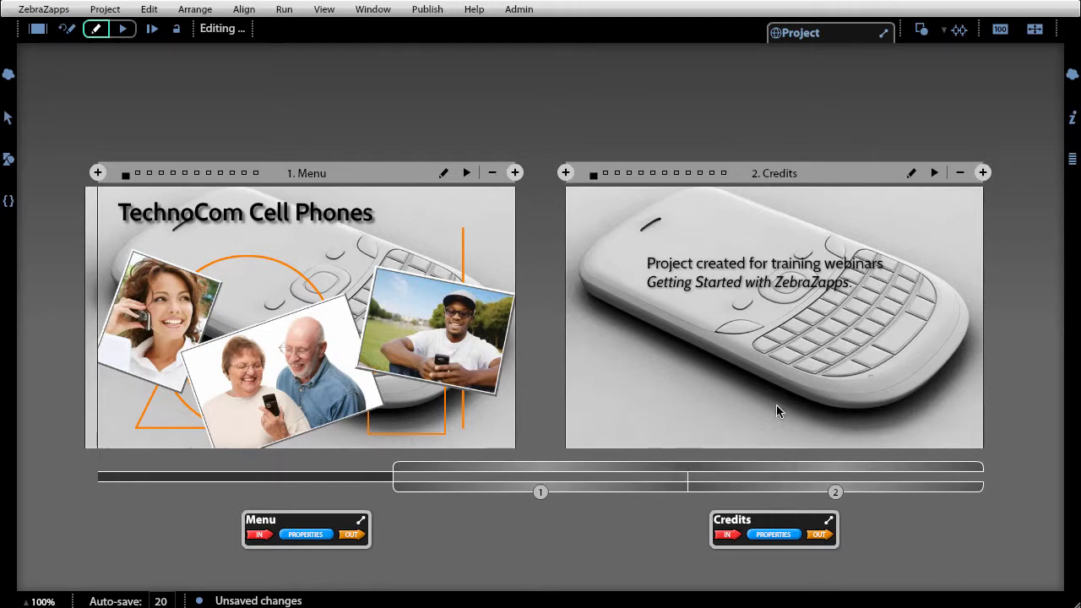
{"action": "double_click", "coordinate": [781, 375]}
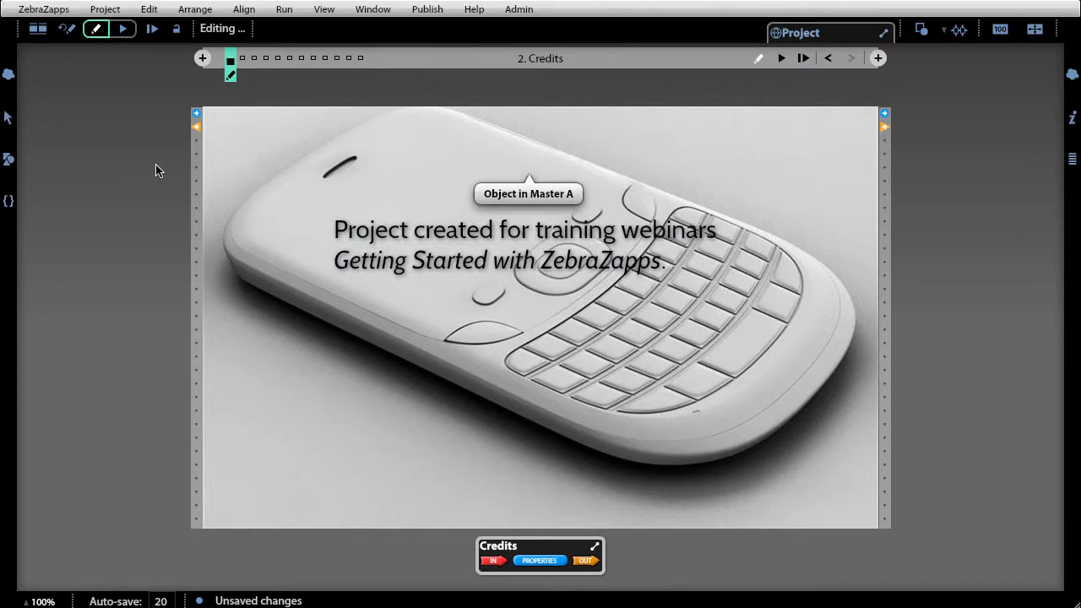
Move the credits text slightly to the right on the Credits event and deselect it.
{"action": "left_click", "coordinate": [462, 237]}
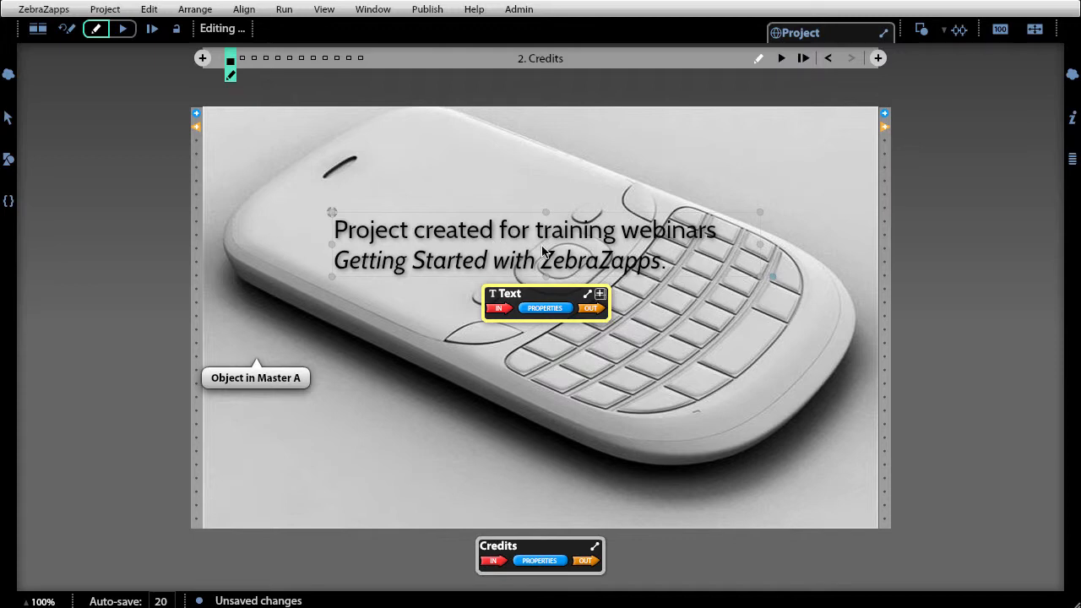
{"action": "left_click_drag", "start_coordinate": [463, 239], "coordinate": [581, 233]}
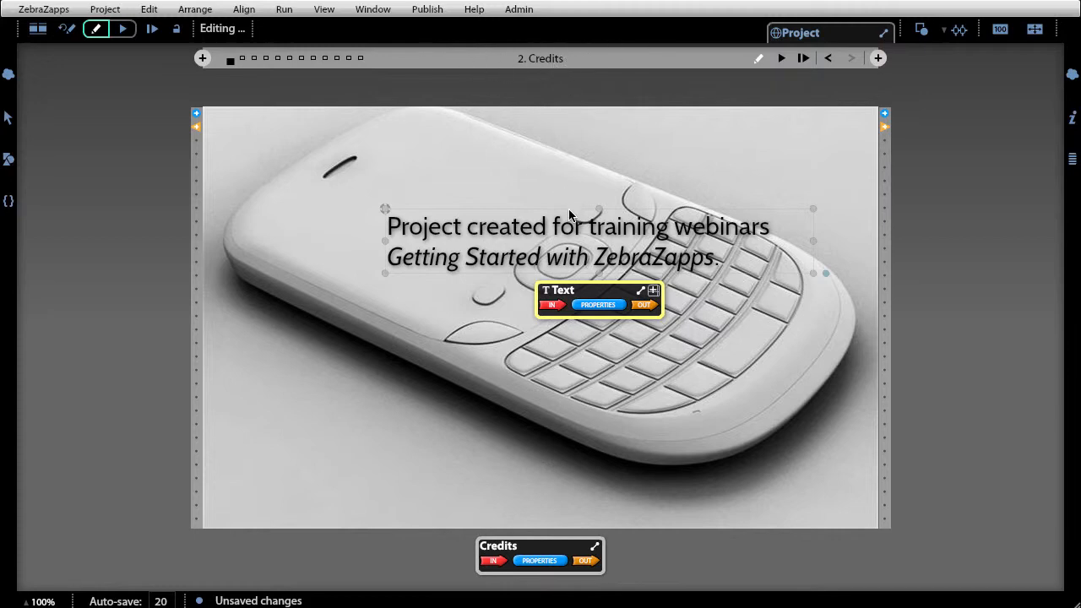
{"action": "left_click_drag", "start_coordinate": [572, 239], "coordinate": [541, 236]}
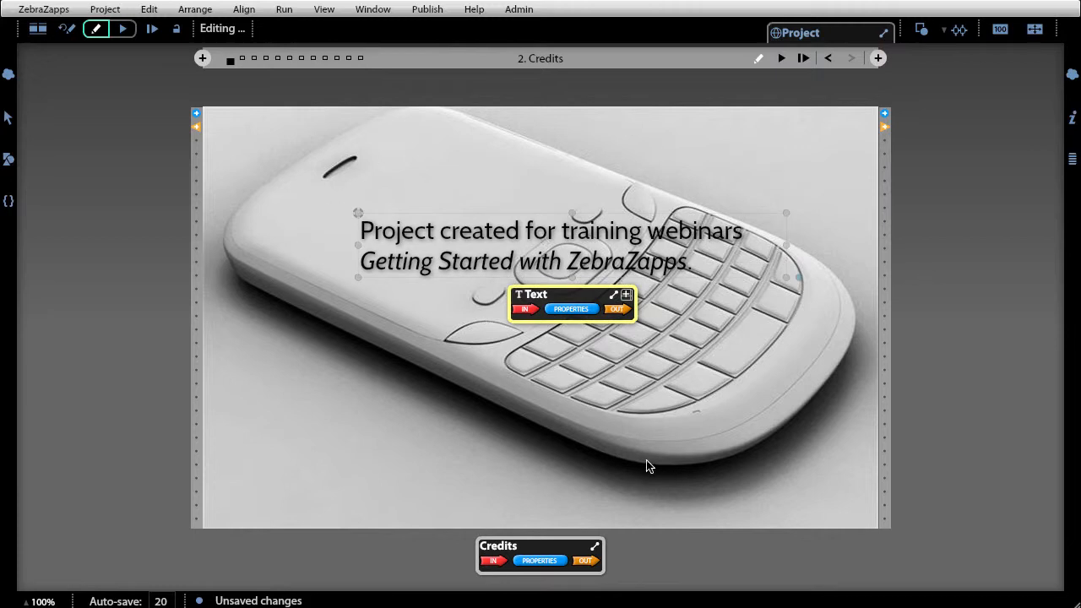
{"action": "left_click", "coordinate": [410, 413]}
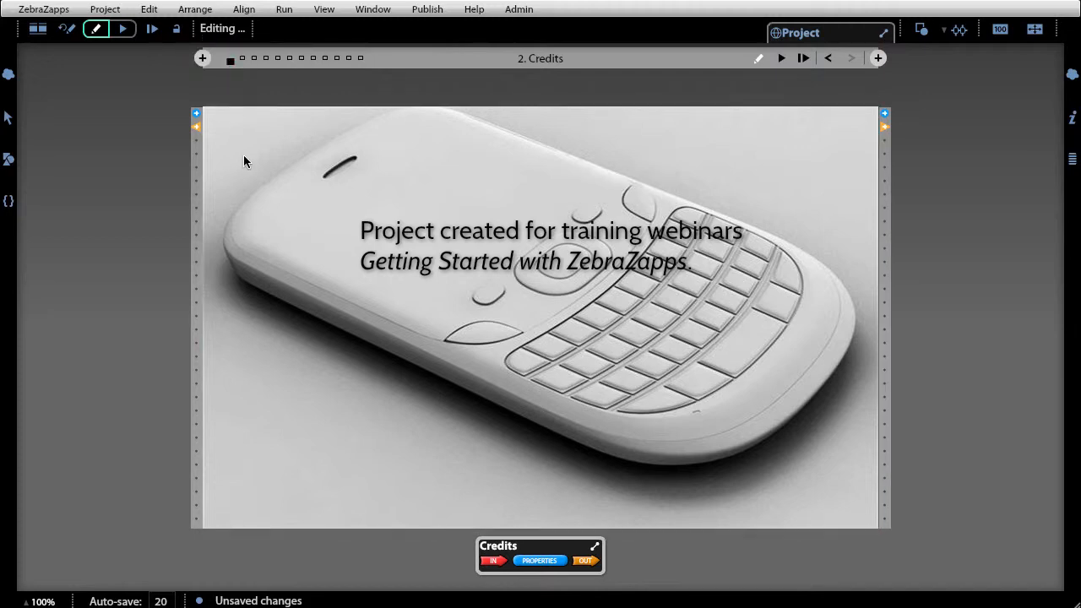
Switch from the Credits event to editing its Master A and select the background.jpg image.
{"action": "left_click", "coordinate": [231, 75]}
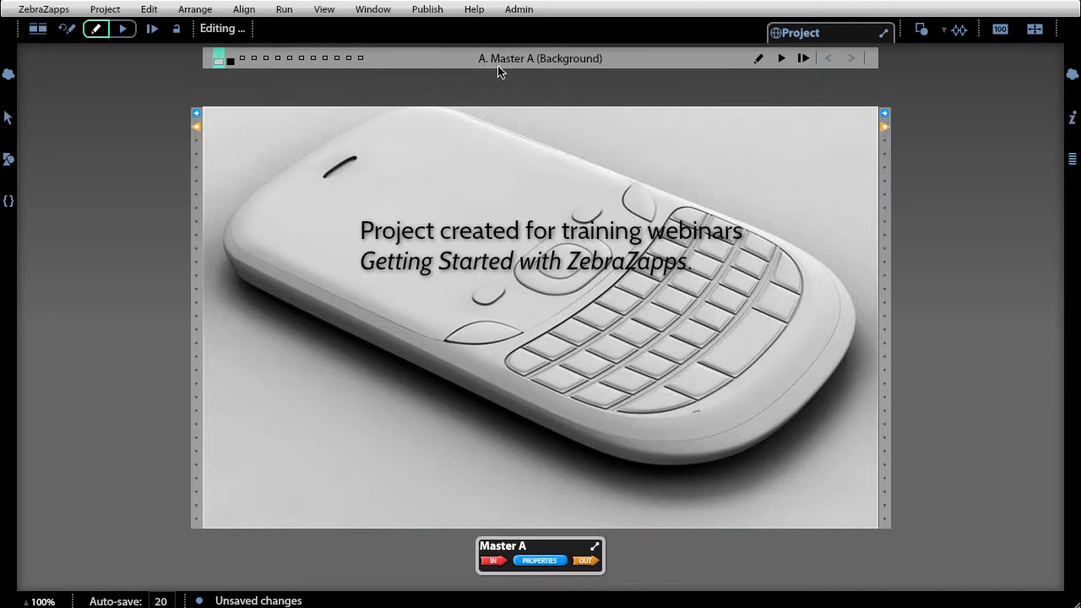
{"action": "left_click", "coordinate": [560, 454]}
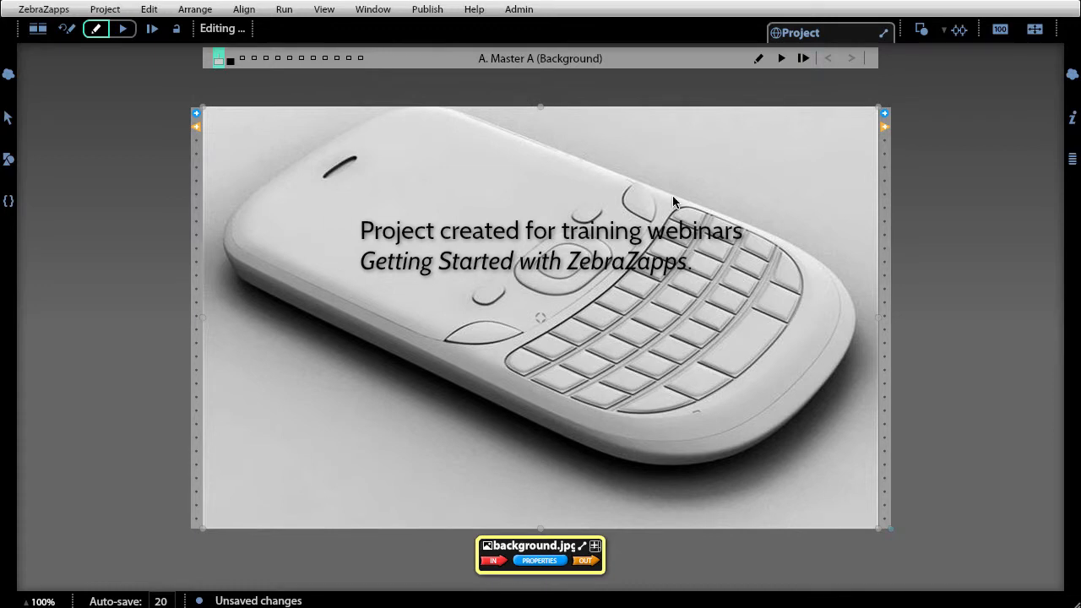
{"action": "left_click", "coordinate": [551, 236]}
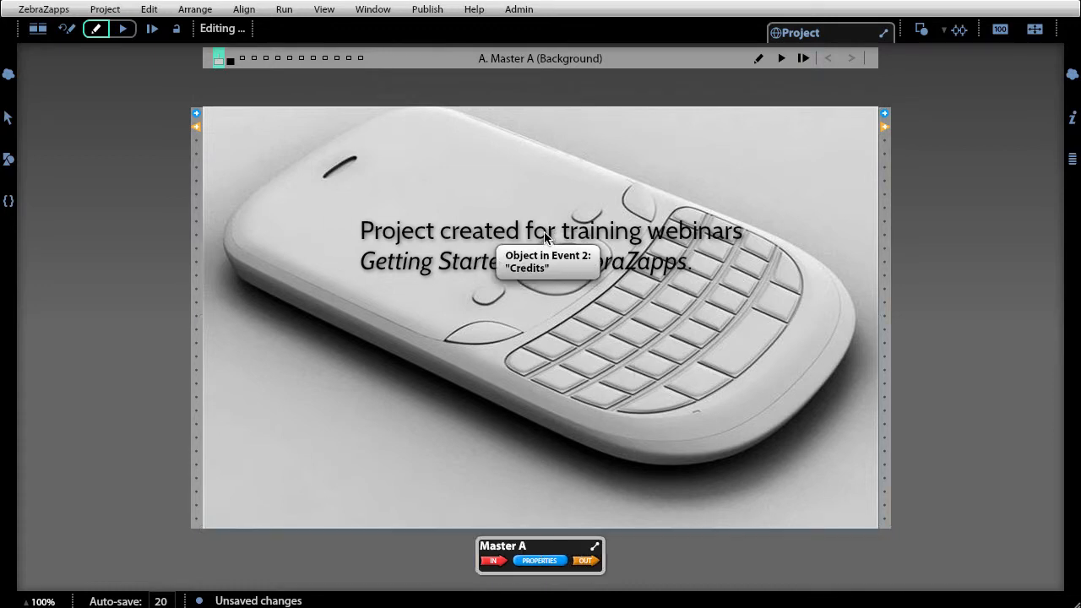
{"action": "left_click", "coordinate": [440, 340]}
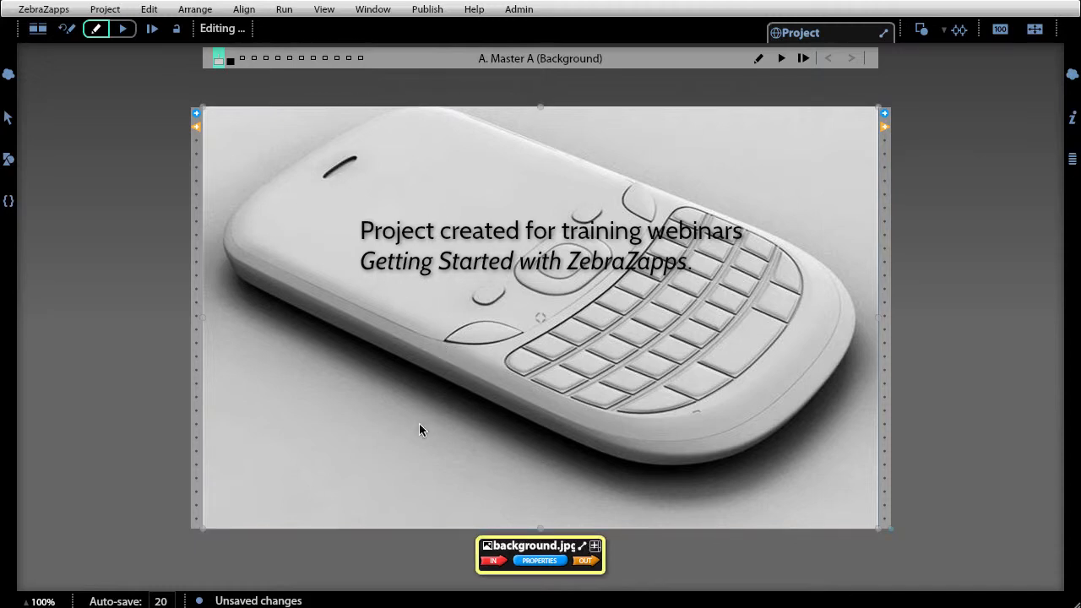
Set the Blur effect of the background.jpg image in Master A to 55.
{"action": "left_click_drag", "start_coordinate": [566, 548], "coordinate": [810, 311]}
{"action": "left_click", "coordinate": [781, 323]}
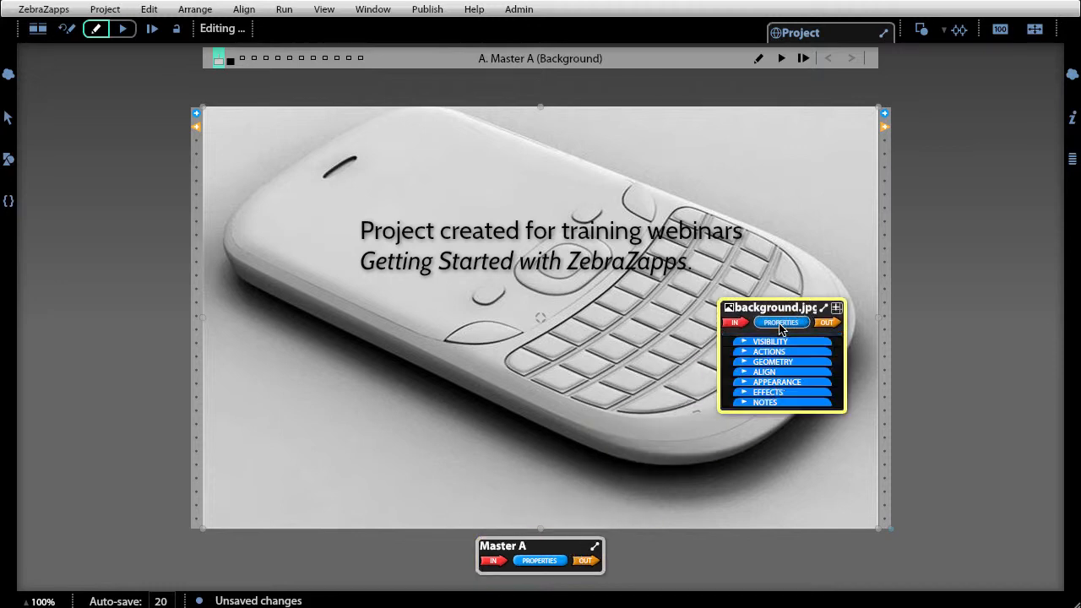
{"action": "left_click", "coordinate": [769, 392]}
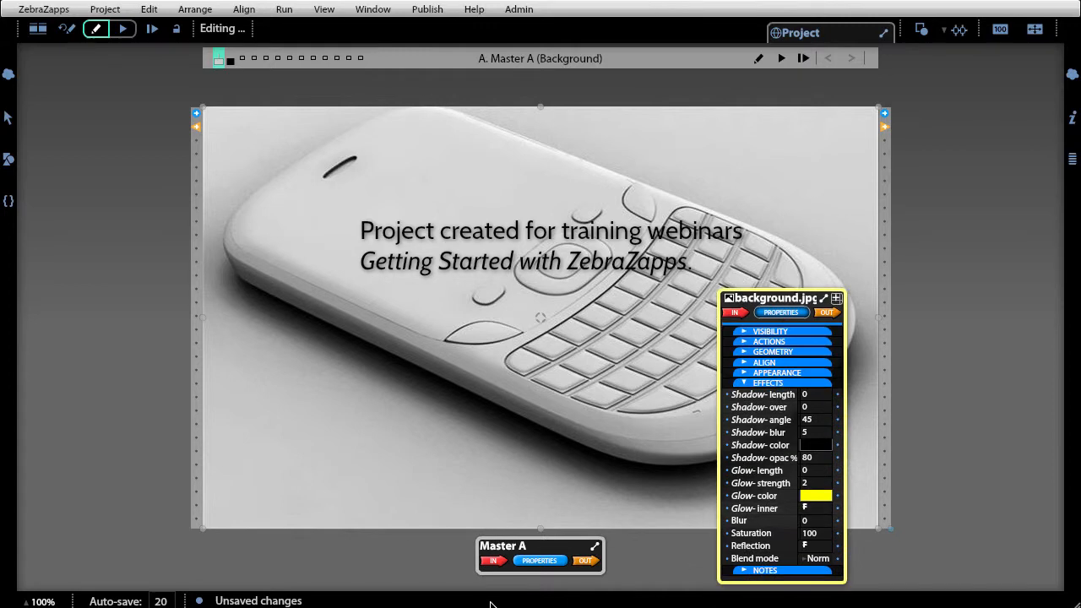
{"action": "key", "text": "ctrl+equal"}
{"action": "key", "text": "ctrl+equal"}
{"action": "key", "text": "ctrl+equal"}
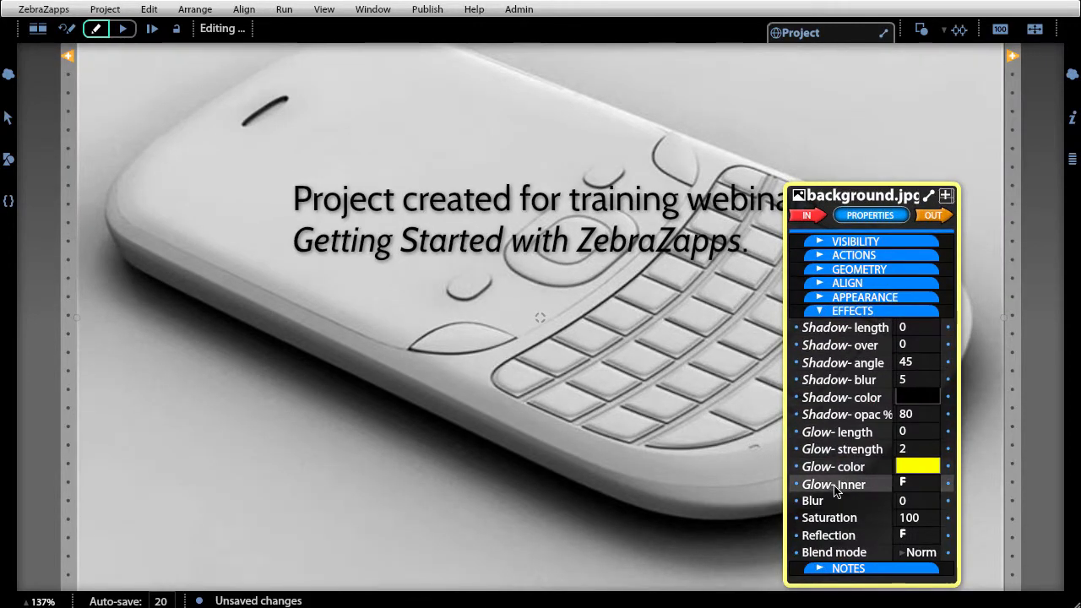
{"action": "left_click_drag", "start_coordinate": [807, 499], "coordinate": [845, 497]}
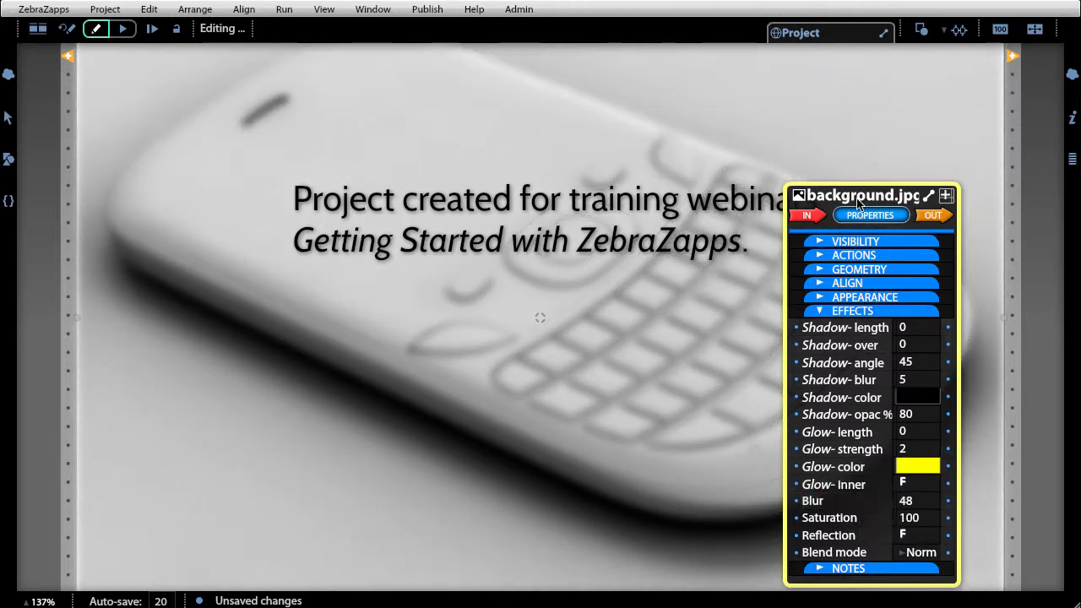
{"action": "left_click_drag", "start_coordinate": [853, 203], "coordinate": [113, 176]}
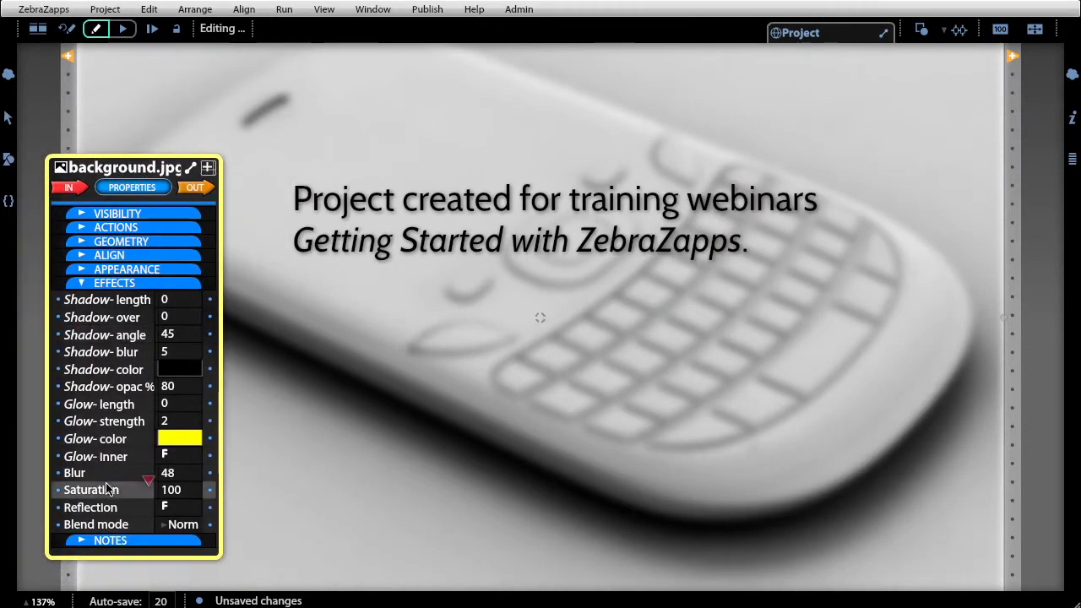
{"action": "left_click_drag", "start_coordinate": [103, 465], "coordinate": [113, 465]}
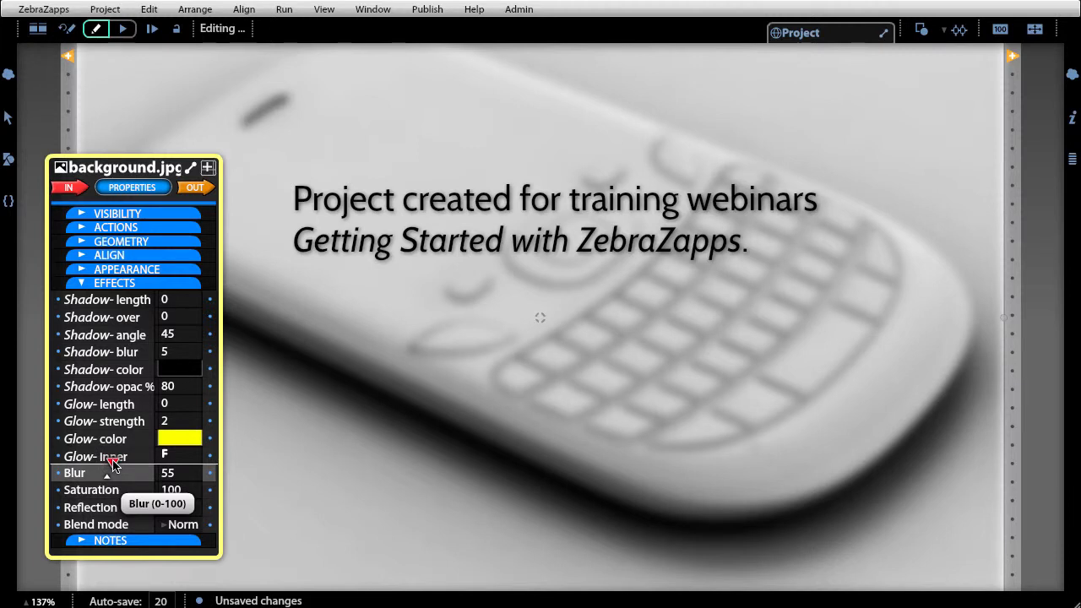
Lower the opacity of the background.jpg image in Master A to 78.
{"action": "left_click", "coordinate": [133, 216]}
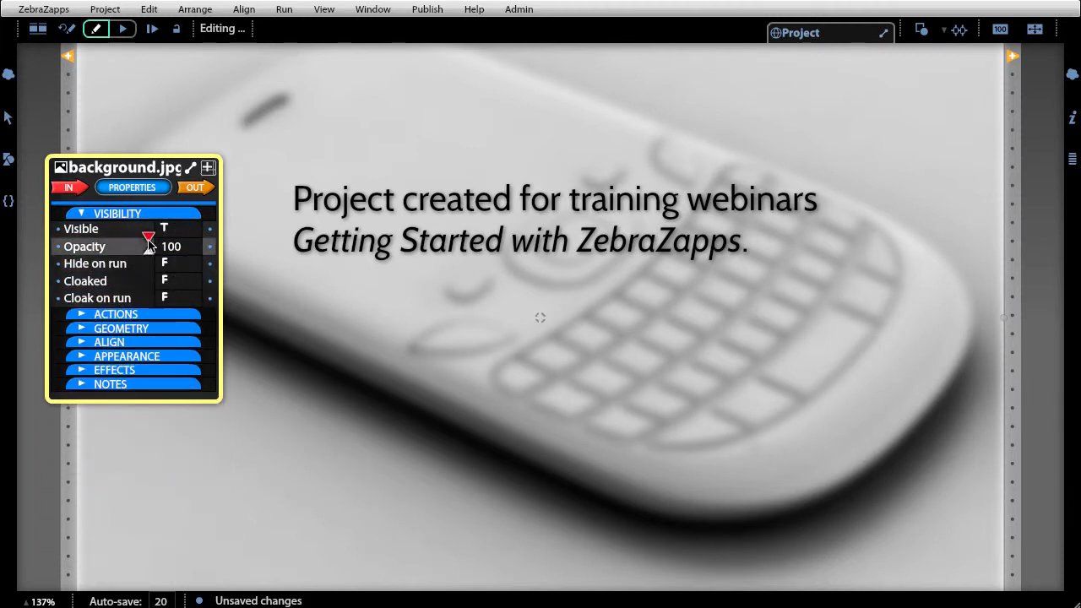
{"action": "left_click_drag", "start_coordinate": [149, 245], "coordinate": [130, 242]}
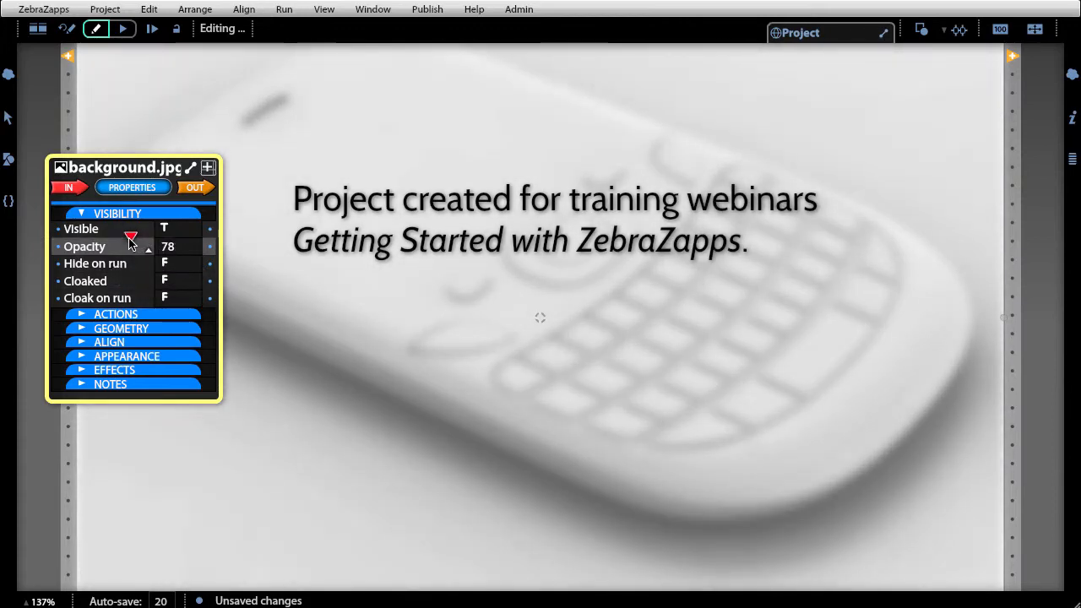
{"action": "key", "text": "ctrl+minus"}
{"action": "key", "text": "ctrl+minus"}
{"action": "key", "text": "ctrl+minus"}
{"action": "key", "text": "ctrl+minus"}
{"action": "key", "text": "ctrl+minus"}
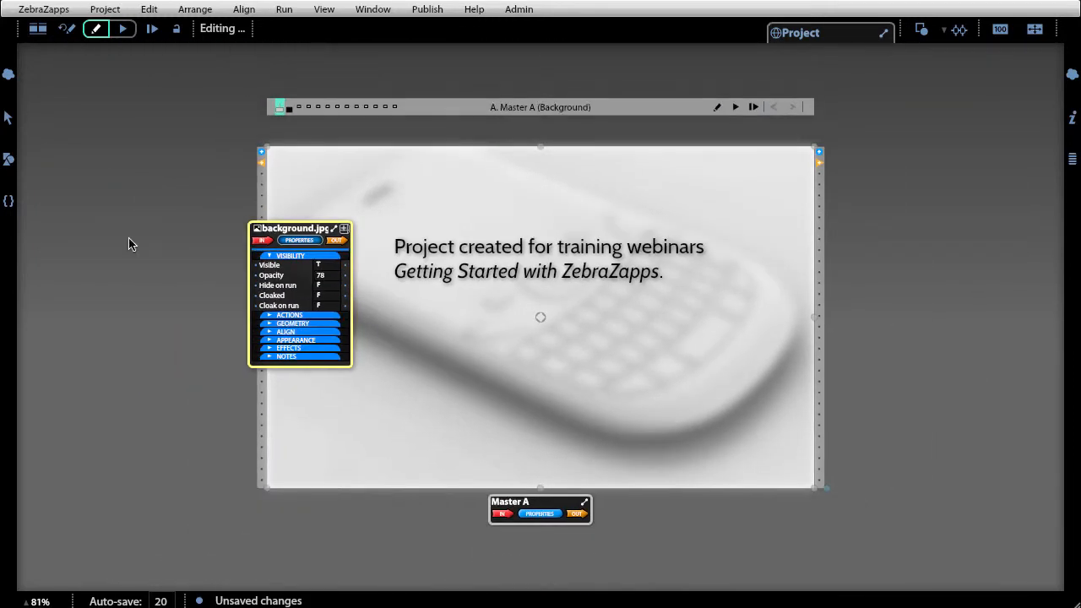
Return to the side-by-side stack view and show the Menu and Credits events together.
{"action": "left_click", "coordinate": [35, 30]}
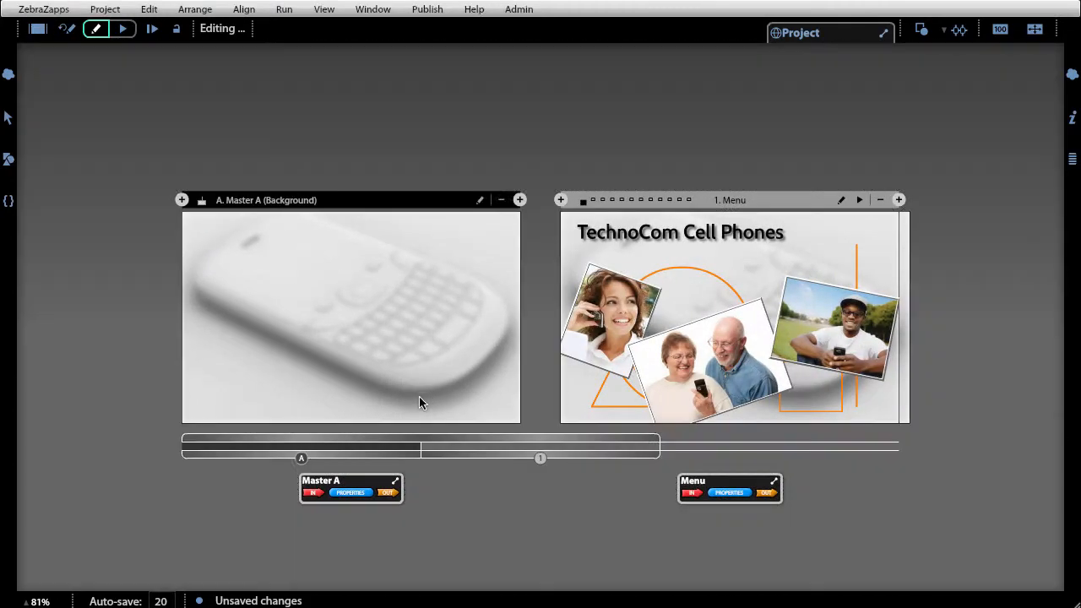
{"action": "left_click", "coordinate": [315, 441]}
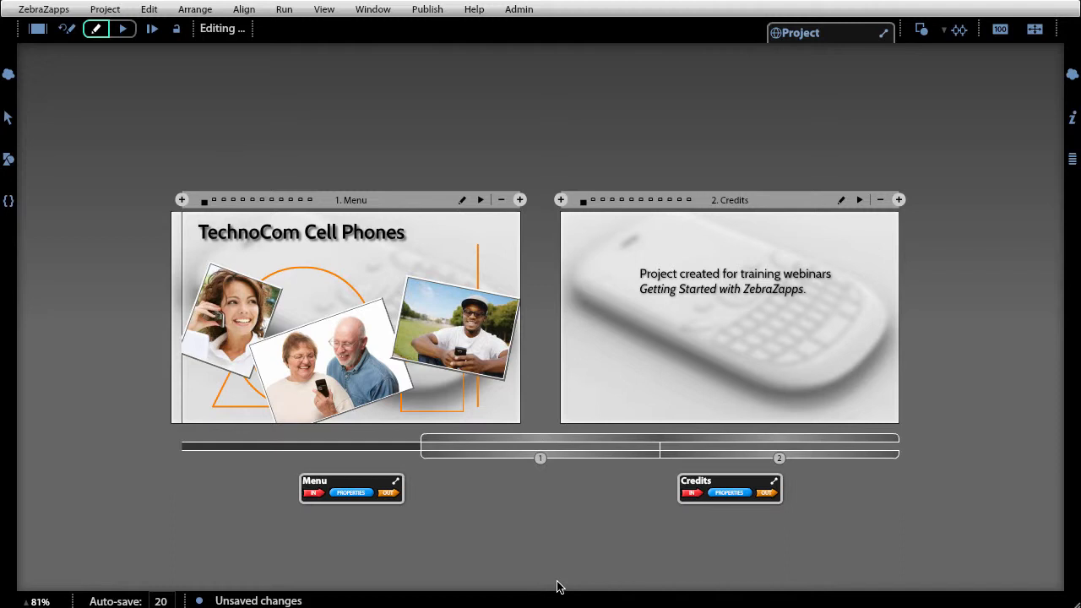
{"action": "key", "text": "ctrl+equal"}
{"action": "key", "text": "ctrl+equal"}
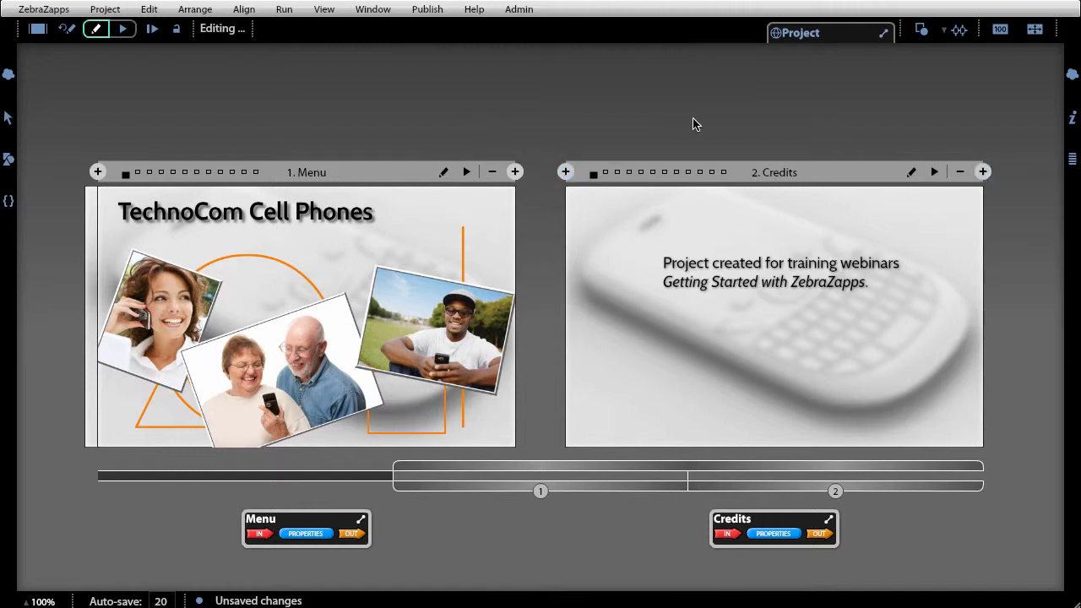
Insert a new event between Menu and Credits and open it in the single-event editing view.
{"action": "left_click", "coordinate": [515, 172]}
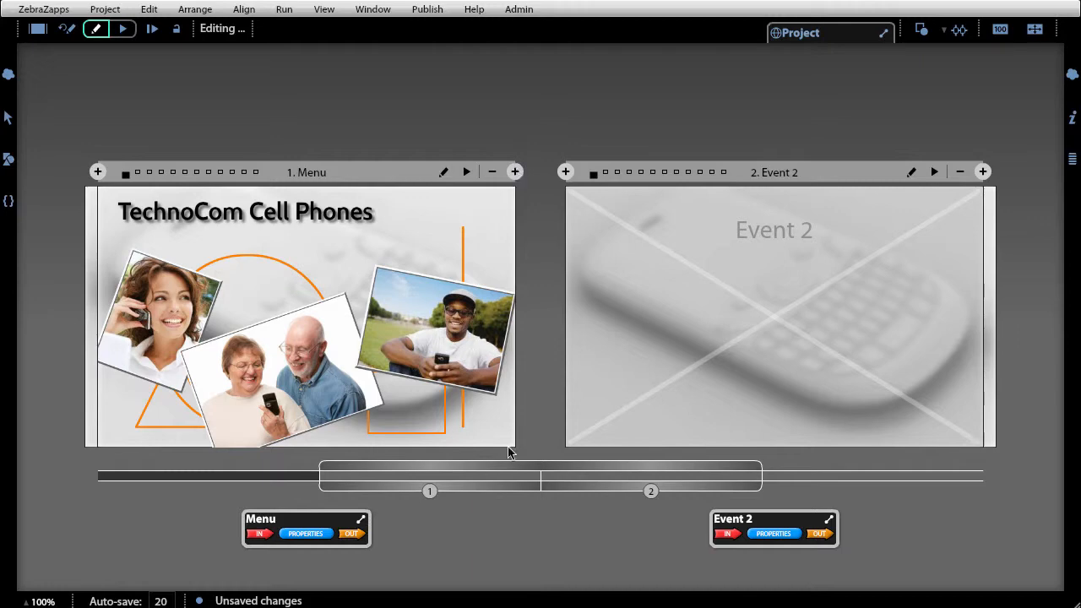
{"action": "left_click_drag", "start_coordinate": [511, 471], "coordinate": [738, 462]}
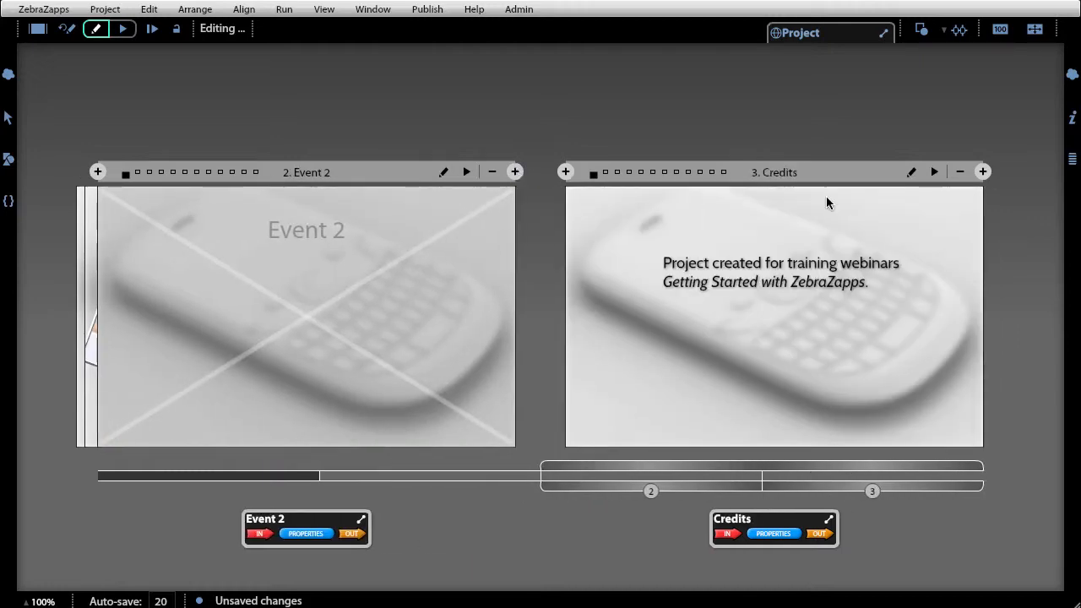
{"action": "left_click_drag", "start_coordinate": [838, 466], "coordinate": [656, 473]}
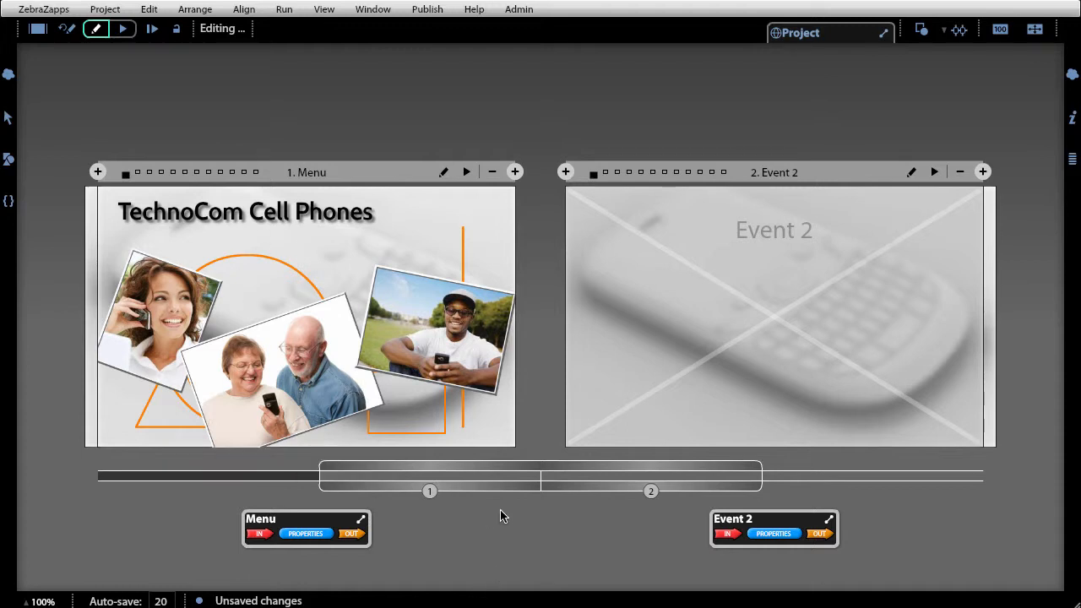
{"action": "left_click_drag", "start_coordinate": [508, 468], "coordinate": [522, 468]}
{"action": "double_click", "coordinate": [826, 340]}
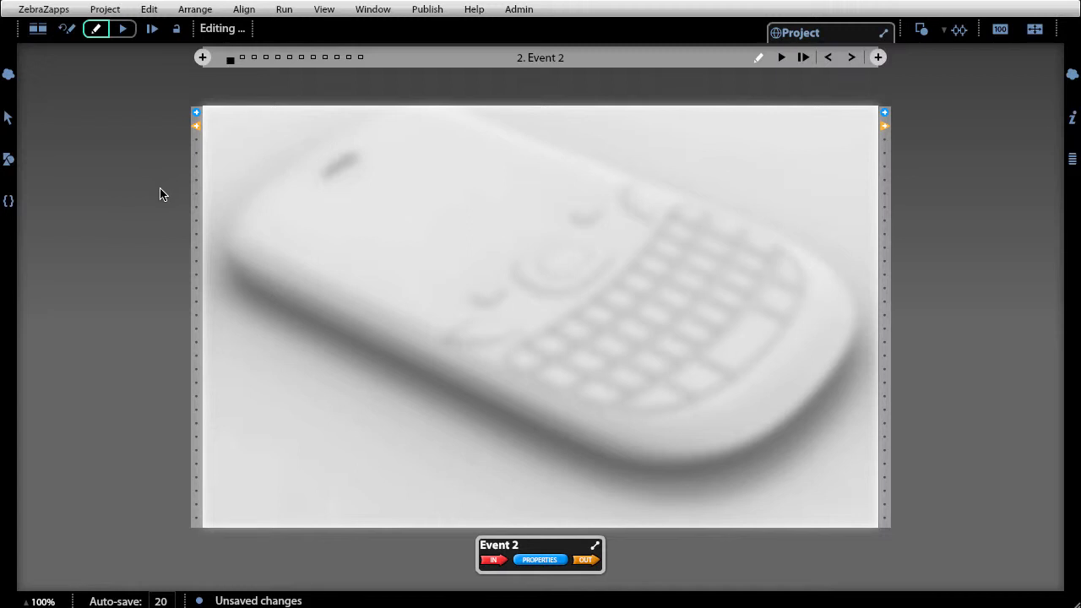
Show the floating tool palette beside the stage's left edge and keep the Resource Library hidden.
{"action": "left_click", "coordinate": [8, 160]}
{"action": "left_click", "coordinate": [7, 118]}
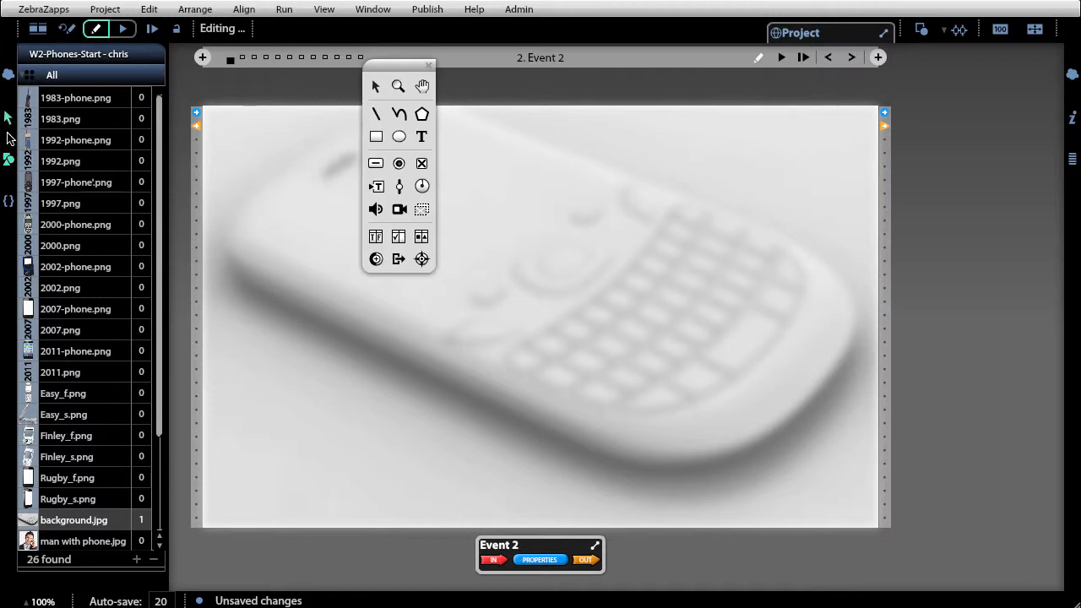
{"action": "left_click", "coordinate": [9, 159]}
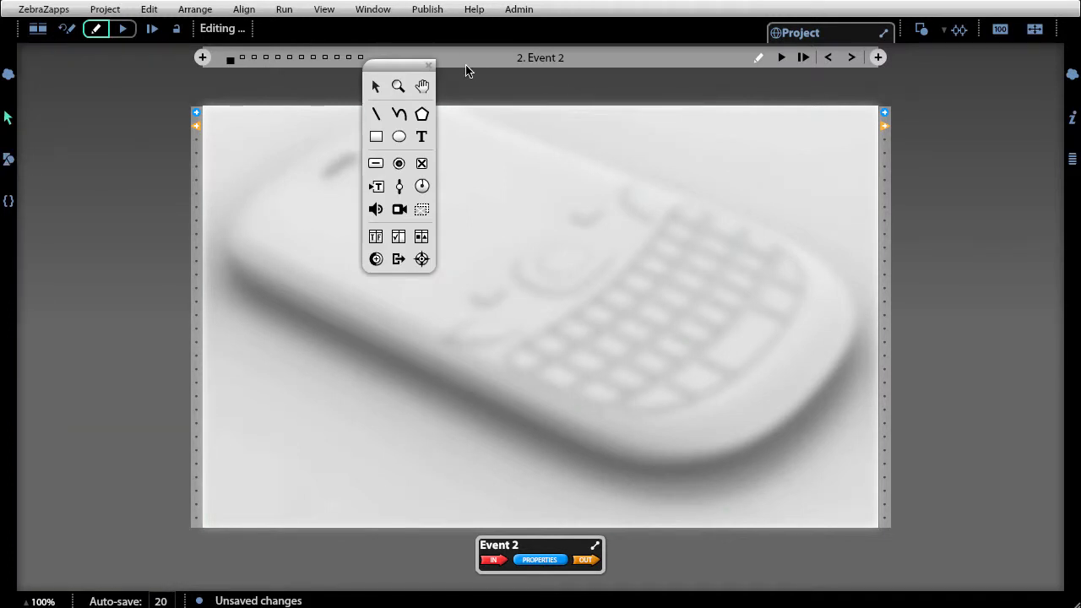
{"action": "left_click_drag", "start_coordinate": [402, 66], "coordinate": [105, 145]}
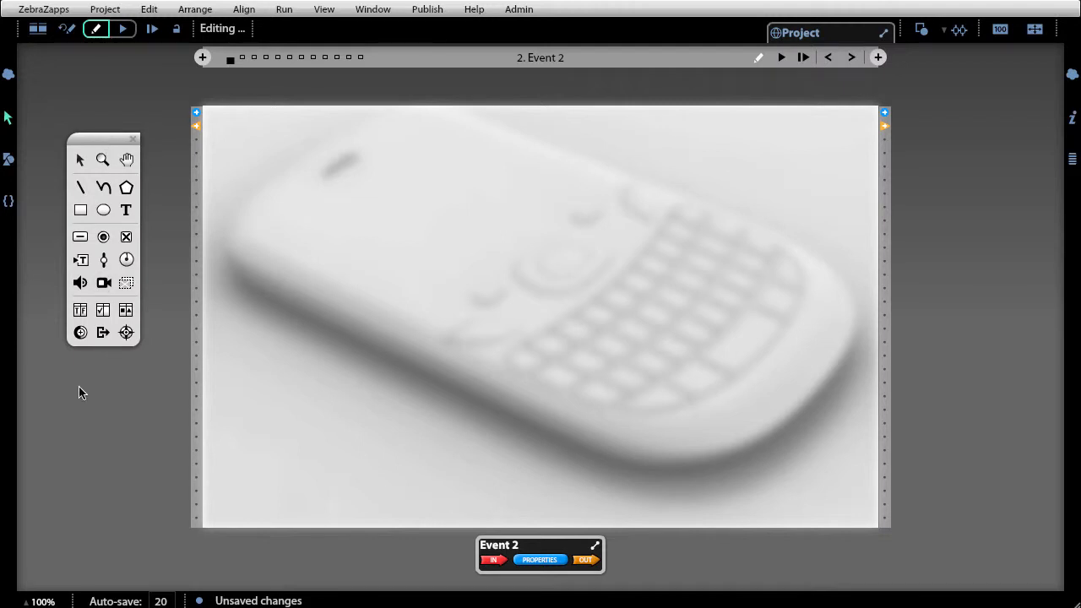
Draw a full-height rectangle about 91 wide and 501 high along the stage's left edge and move its ribbon over the stage.
{"action": "left_click", "coordinate": [79, 210]}
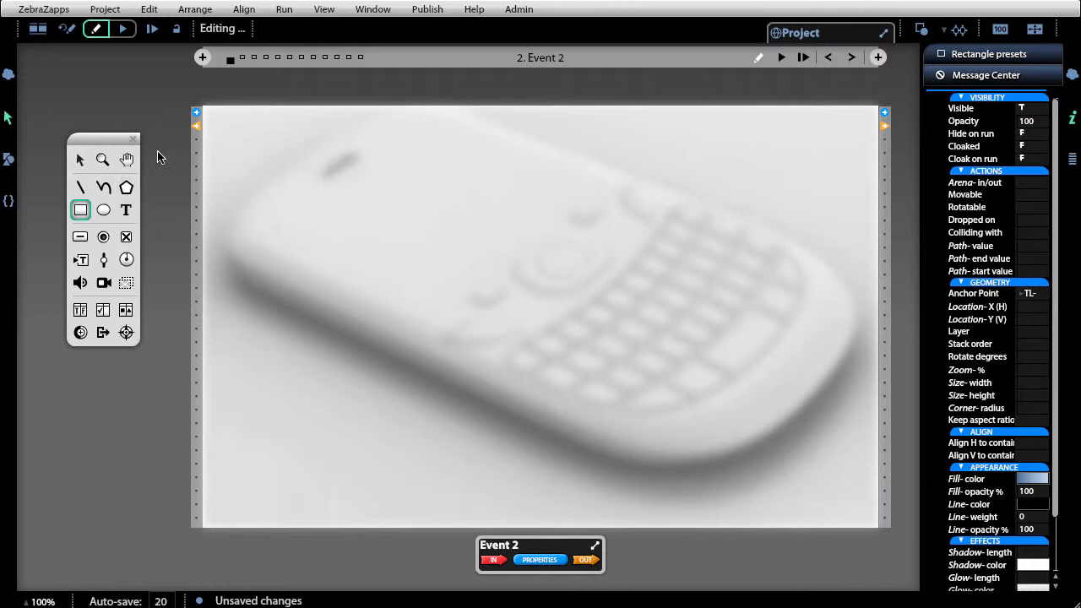
{"action": "left_click_drag", "start_coordinate": [203, 108], "coordinate": [279, 530]}
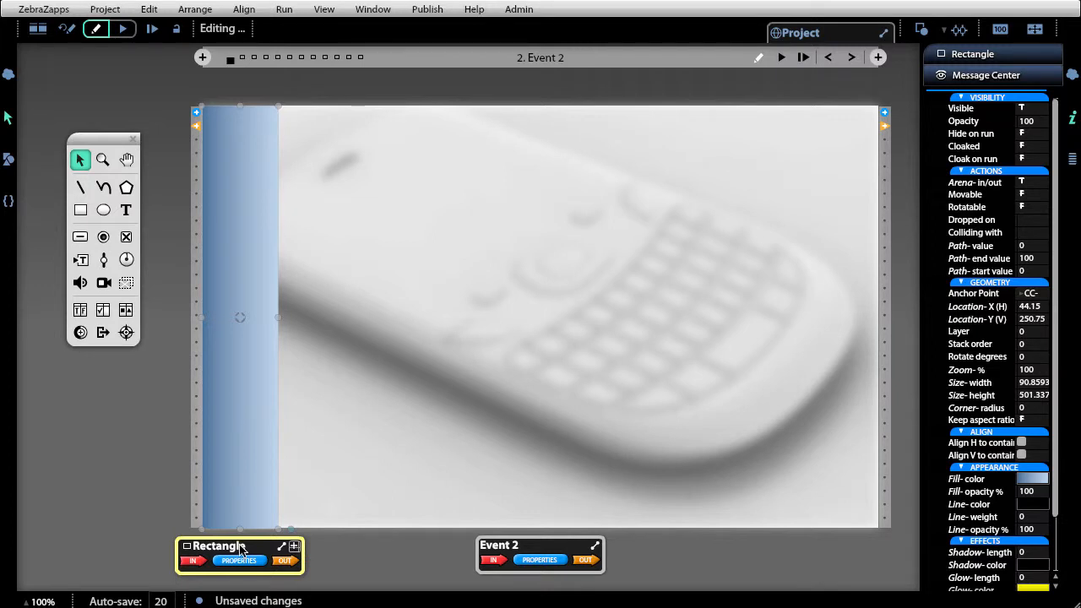
{"action": "left_click_drag", "start_coordinate": [241, 549], "coordinate": [409, 303]}
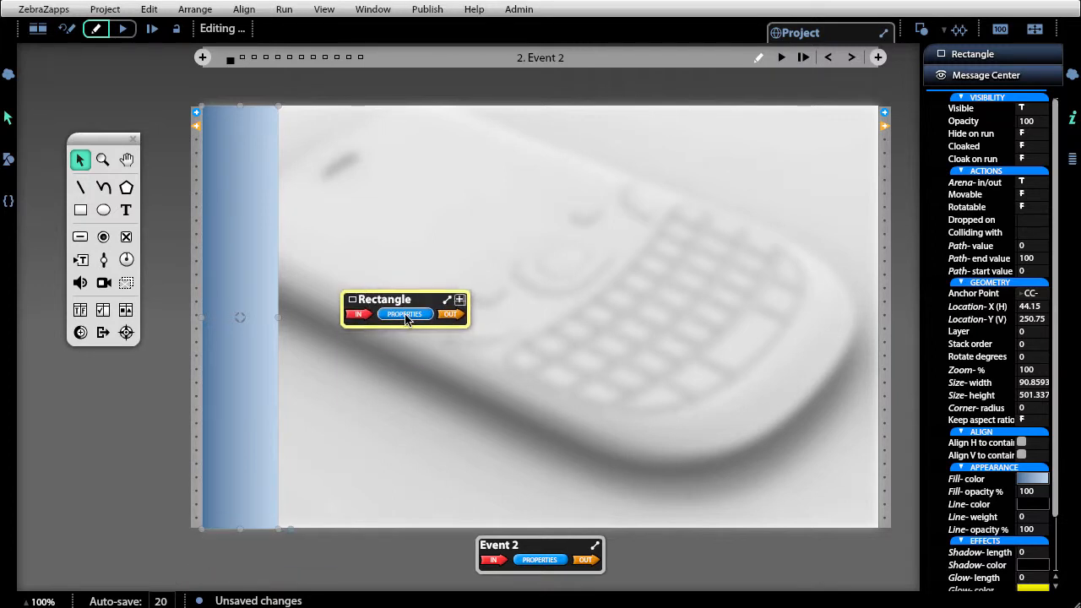
Open the gradient editor for the side rectangle's fill color.
{"action": "left_click", "coordinate": [405, 314]}
{"action": "left_click", "coordinate": [404, 375]}
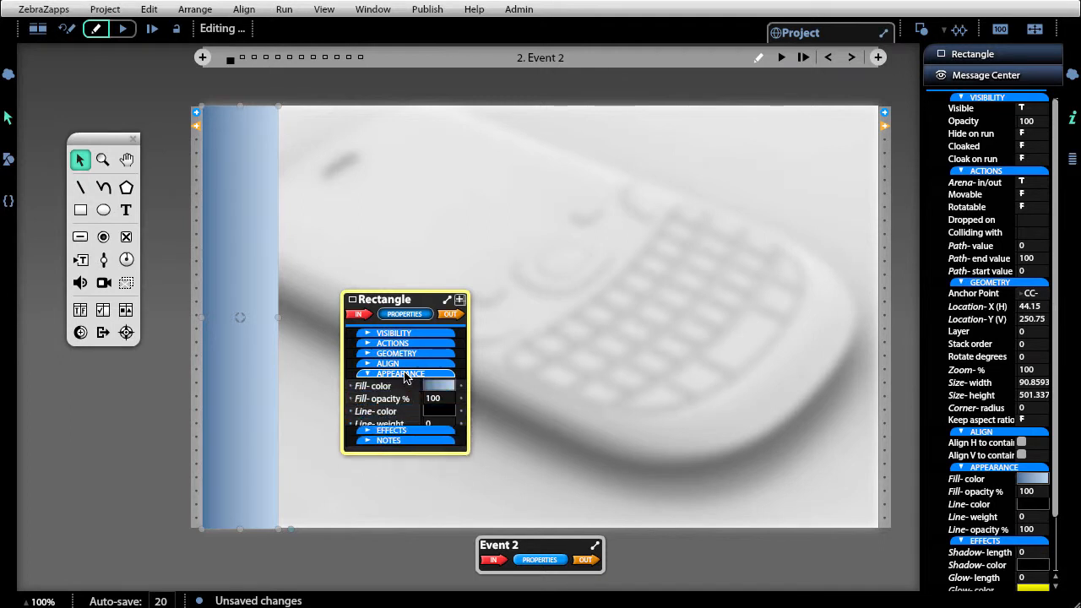
{"action": "key", "text": "ctrl+plus"}
{"action": "key", "text": "ctrl+plus"}
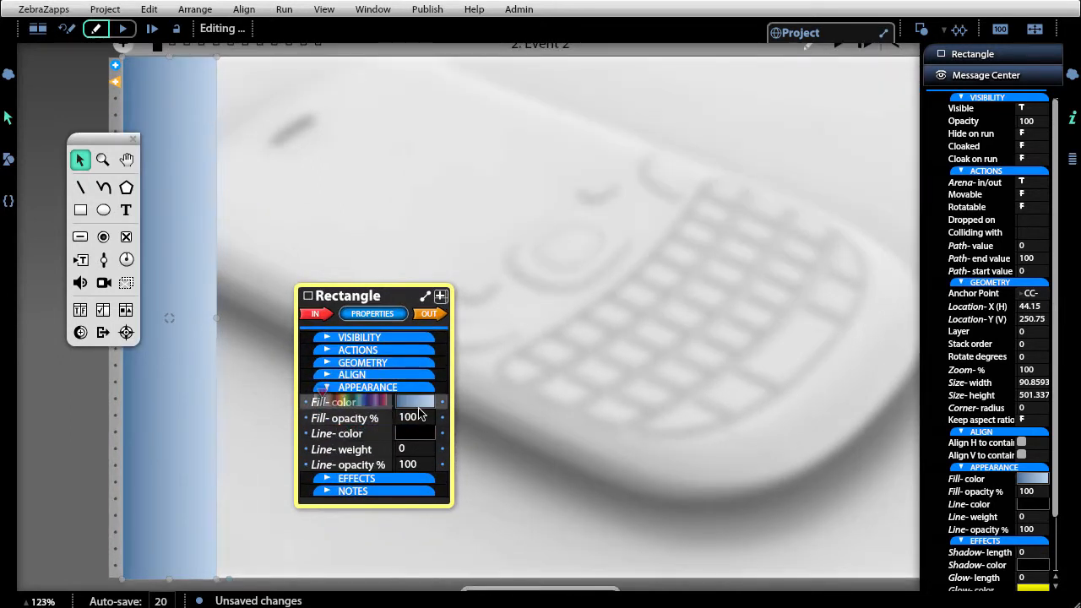
{"action": "left_click", "coordinate": [417, 404]}
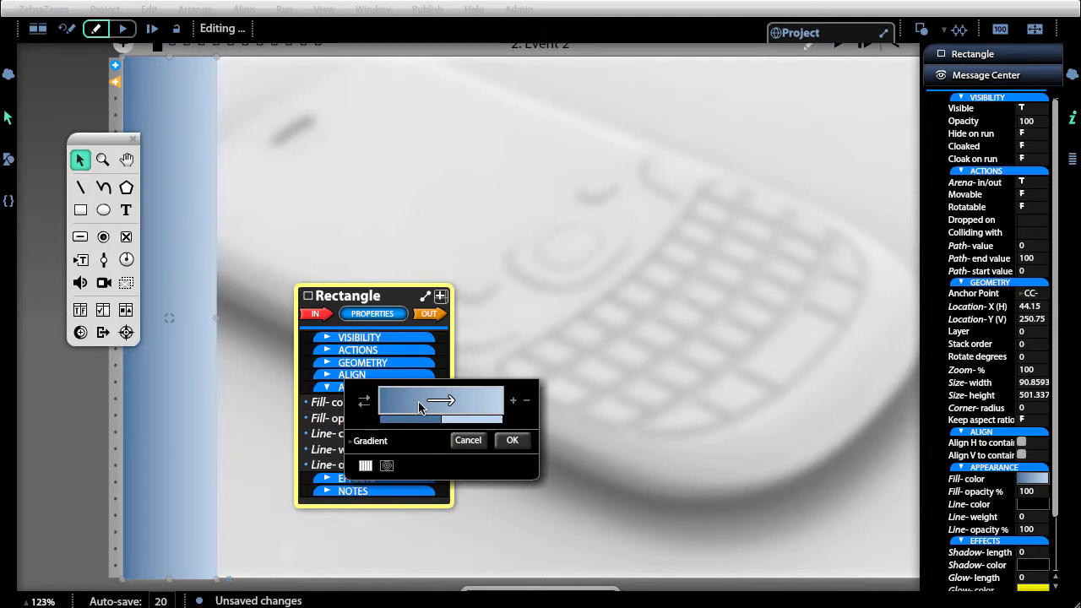
Set the fill gradient's first color to dark orange E27101 and its second color to orange FF8000.
{"action": "left_click", "coordinate": [421, 420]}
{"action": "left_click_drag", "start_coordinate": [378, 525], "coordinate": [376, 534]}
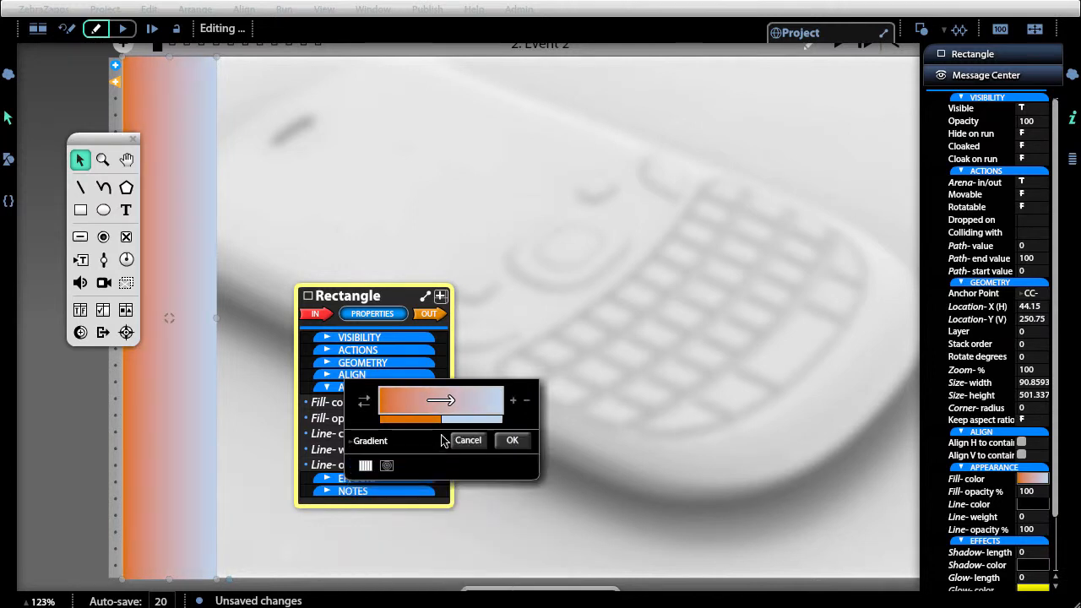
{"action": "left_click", "coordinate": [467, 420]}
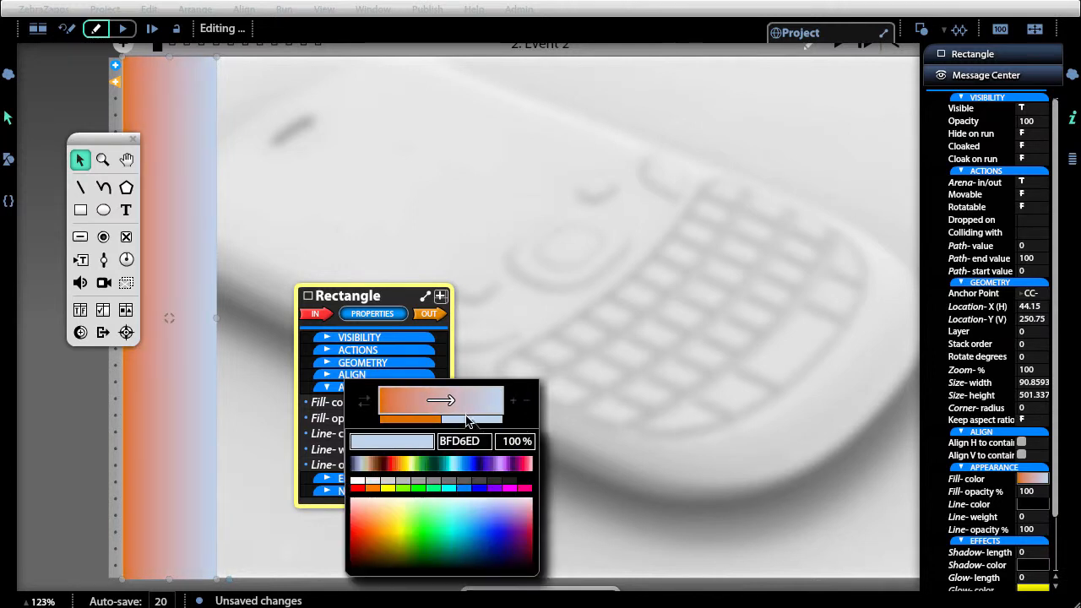
{"action": "left_click", "coordinate": [372, 488]}
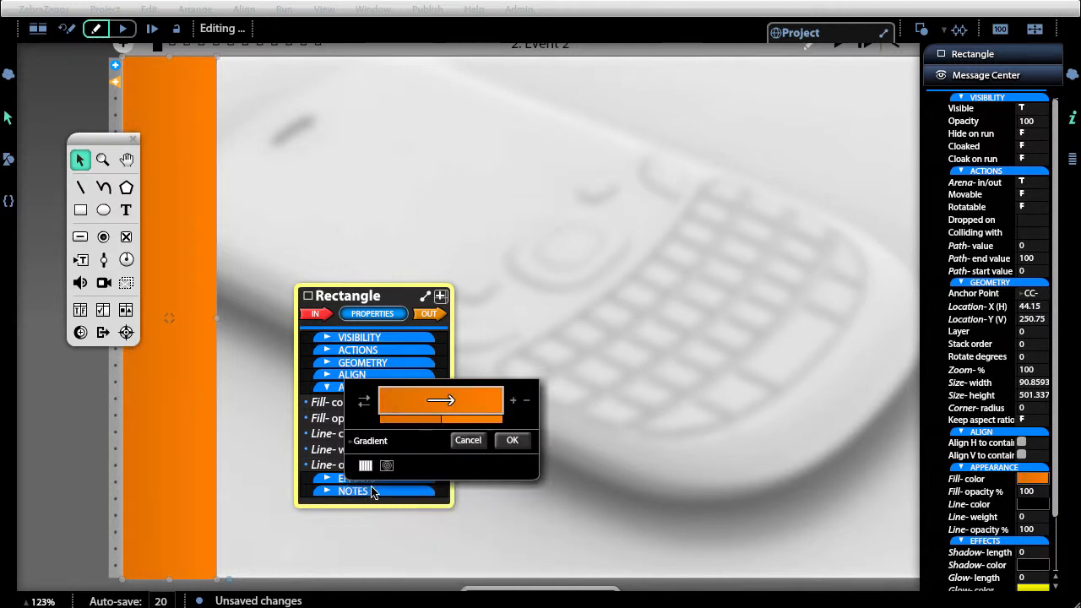
Try a light orange for both colors of the rectangle's fill gradient.
{"action": "left_click", "coordinate": [400, 418]}
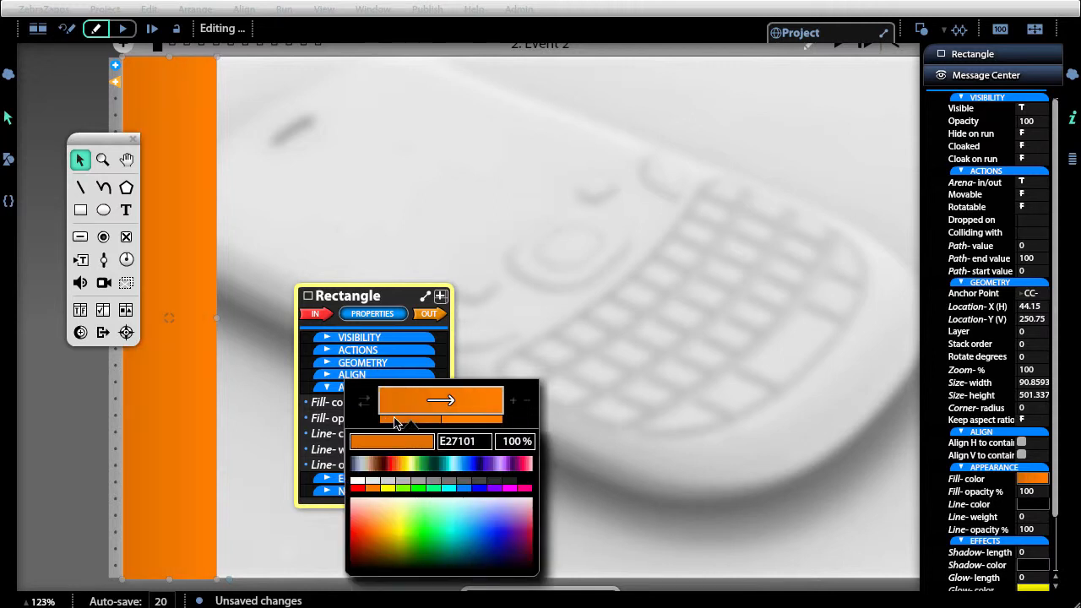
{"action": "left_click", "coordinate": [376, 516]}
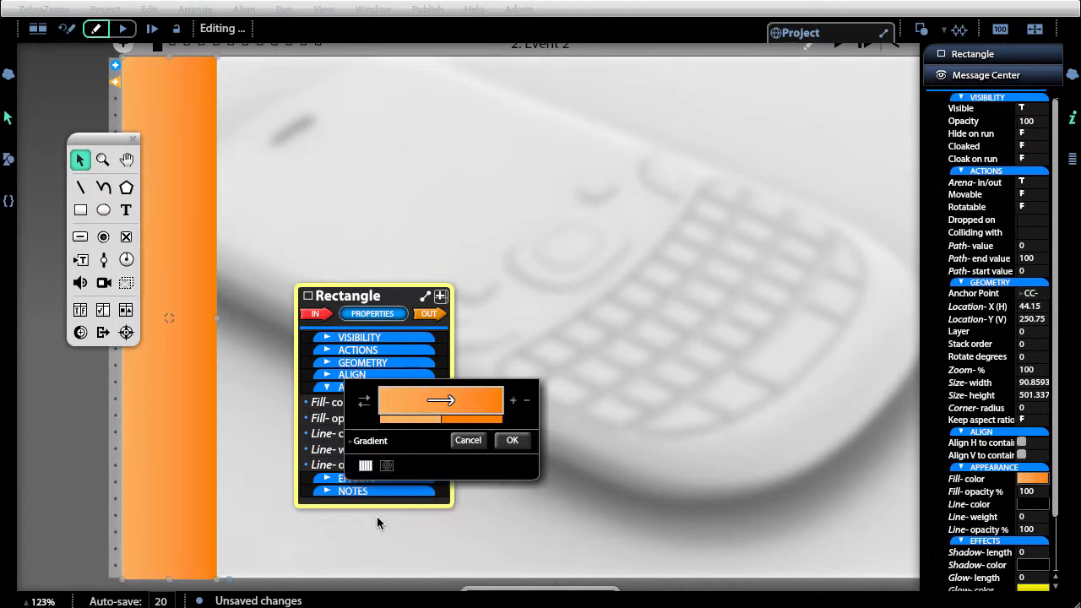
{"action": "left_click", "coordinate": [452, 420]}
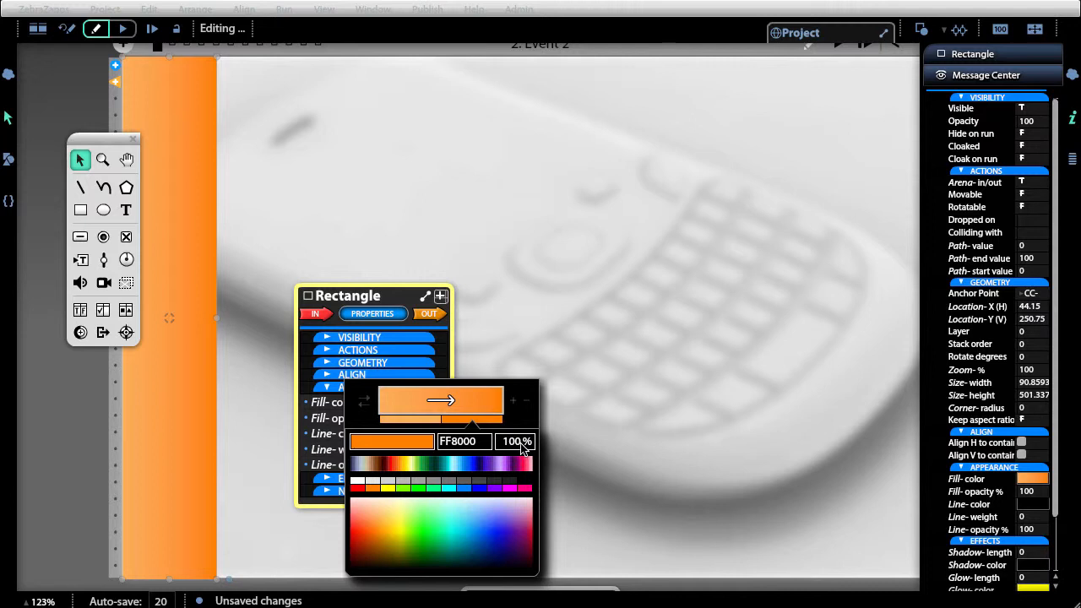
{"action": "left_click_drag", "start_coordinate": [471, 495], "coordinate": [374, 520]}
{"action": "left_click", "coordinate": [375, 520]}
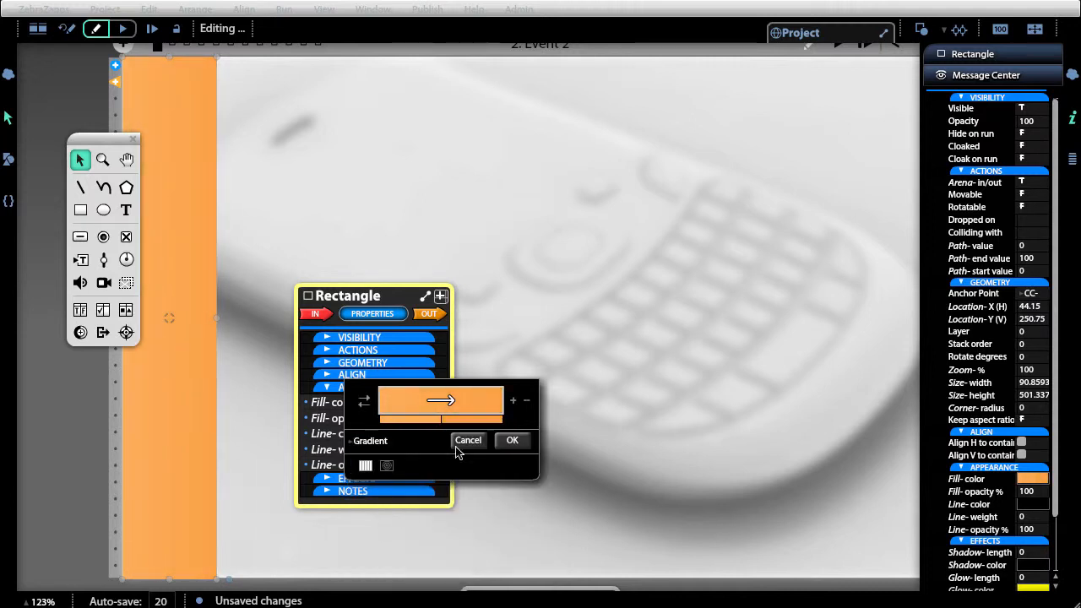
Set the gradient's first color to light orange and its second color to a darker orange.
{"action": "left_click", "coordinate": [411, 420]}
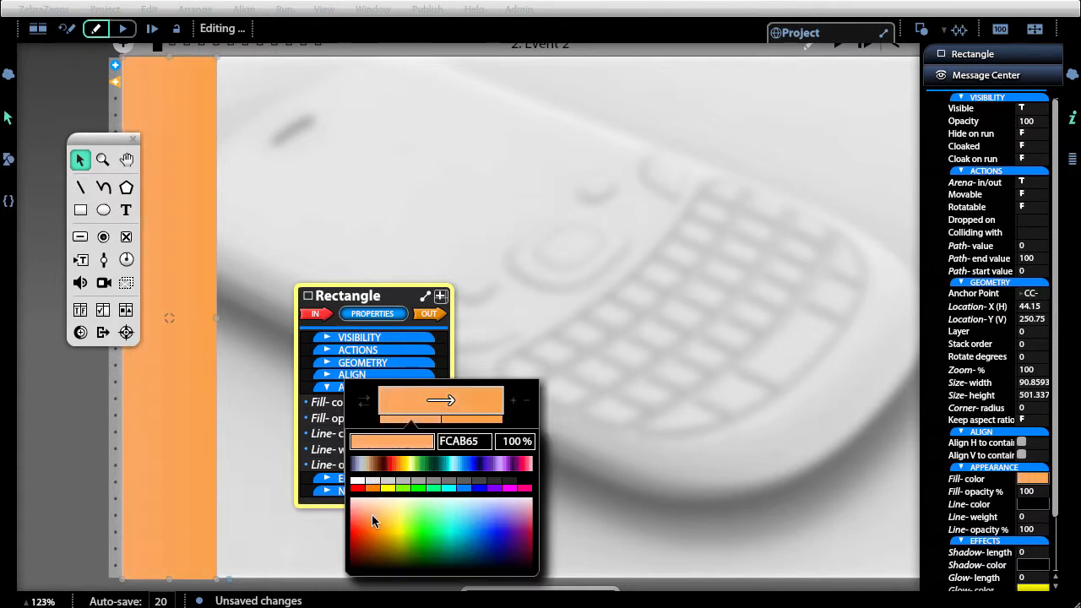
{"action": "left_click", "coordinate": [372, 515]}
{"action": "left_click", "coordinate": [464, 419]}
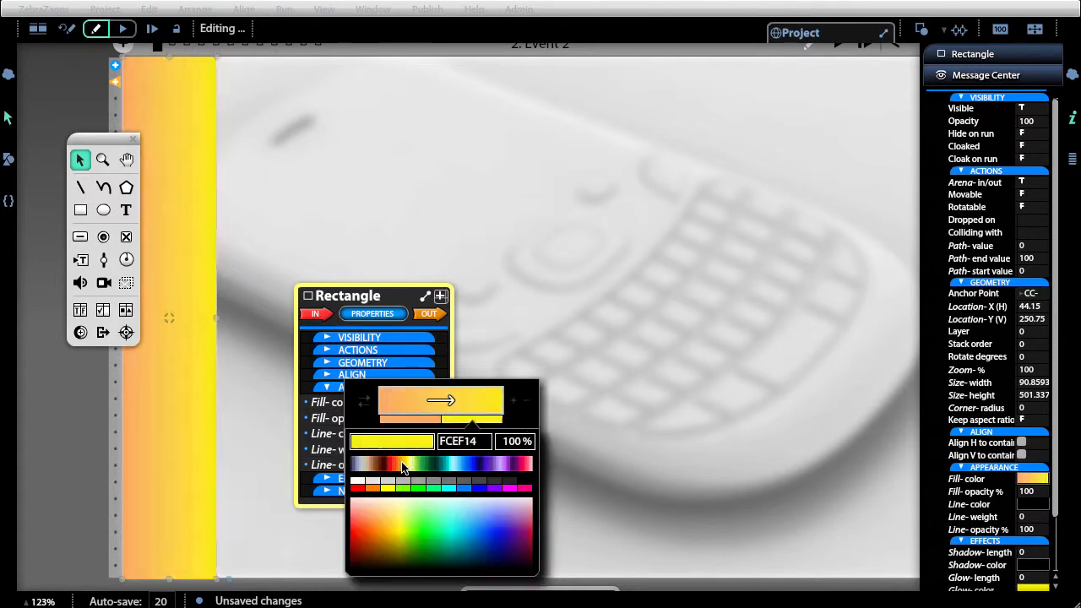
{"action": "left_click", "coordinate": [377, 536]}
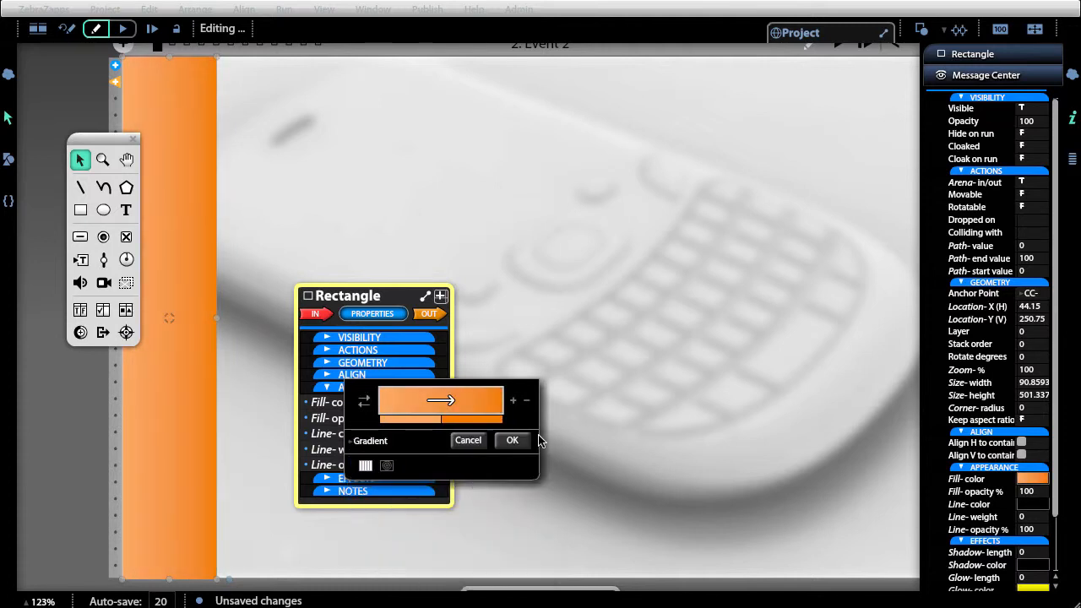
Turn the gradient direction to run steeply downward and apply the orange fill to the side rectangle.
{"action": "left_click_drag", "start_coordinate": [449, 404], "coordinate": [441, 415]}
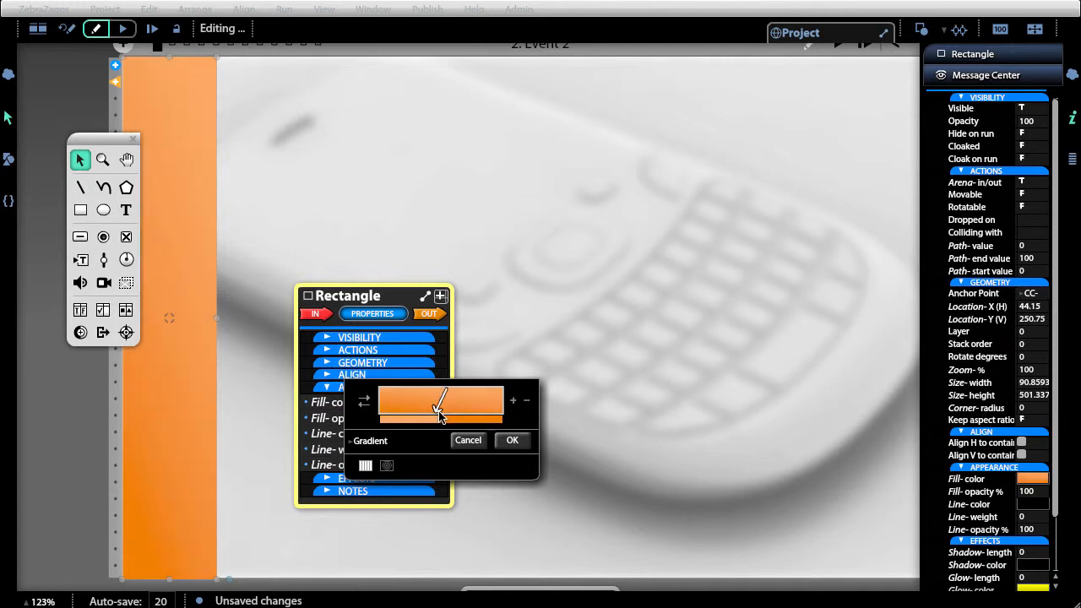
{"action": "left_click", "coordinate": [505, 442]}
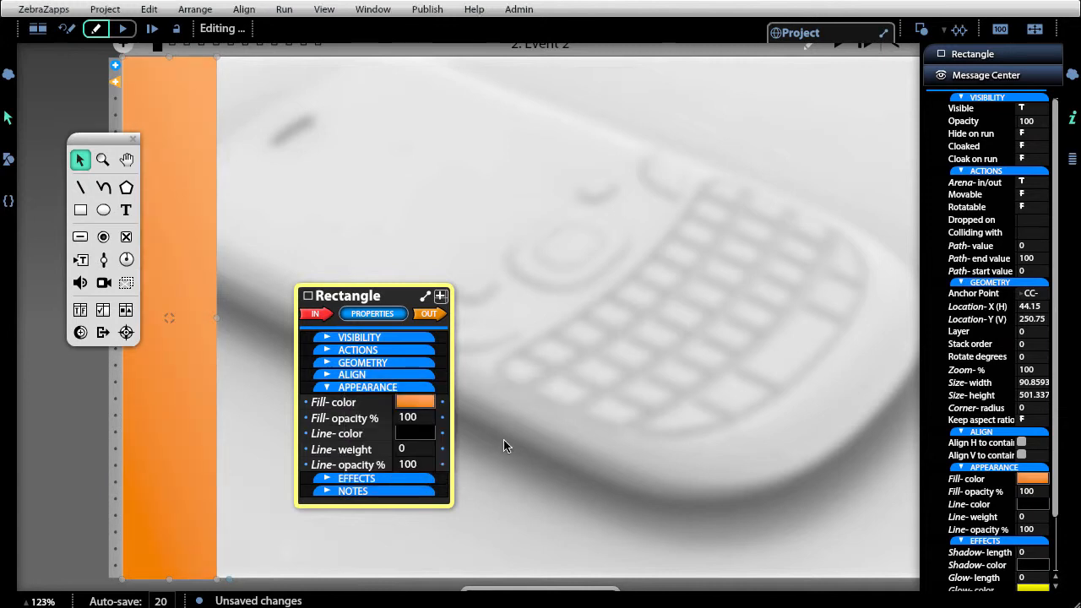
{"action": "key", "text": "ctrl+minus"}
{"action": "key", "text": "ctrl+minus"}
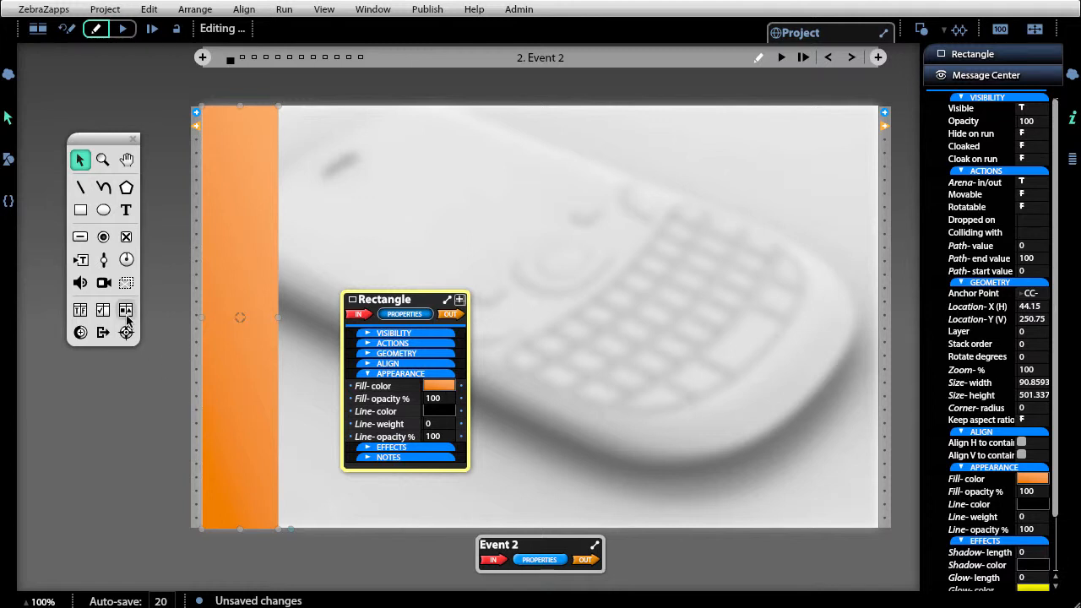
Add a text object about 329 wide near the top of the stage reading "TechnoCom Cell Phones".
{"action": "left_click", "coordinate": [125, 210]}
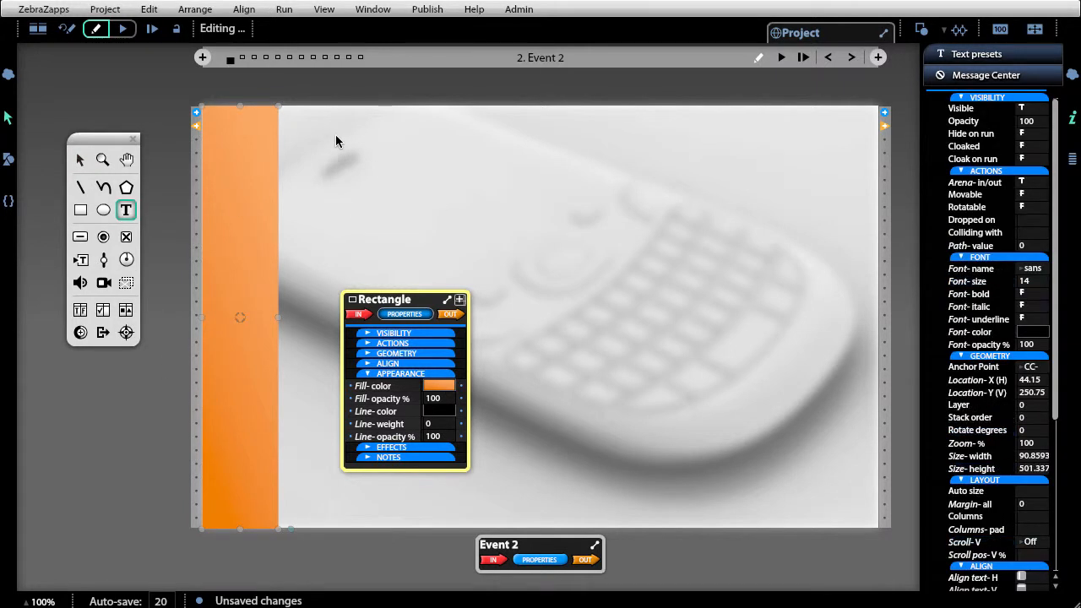
{"action": "mouse_move", "coordinate": [335, 135]}
{"action": "left_mouse_down"}
{"action": "mouse_move", "coordinate": [568, 190]}
{"action": "mouse_move", "coordinate": [614, 189]}
{"action": "left_mouse_up"}
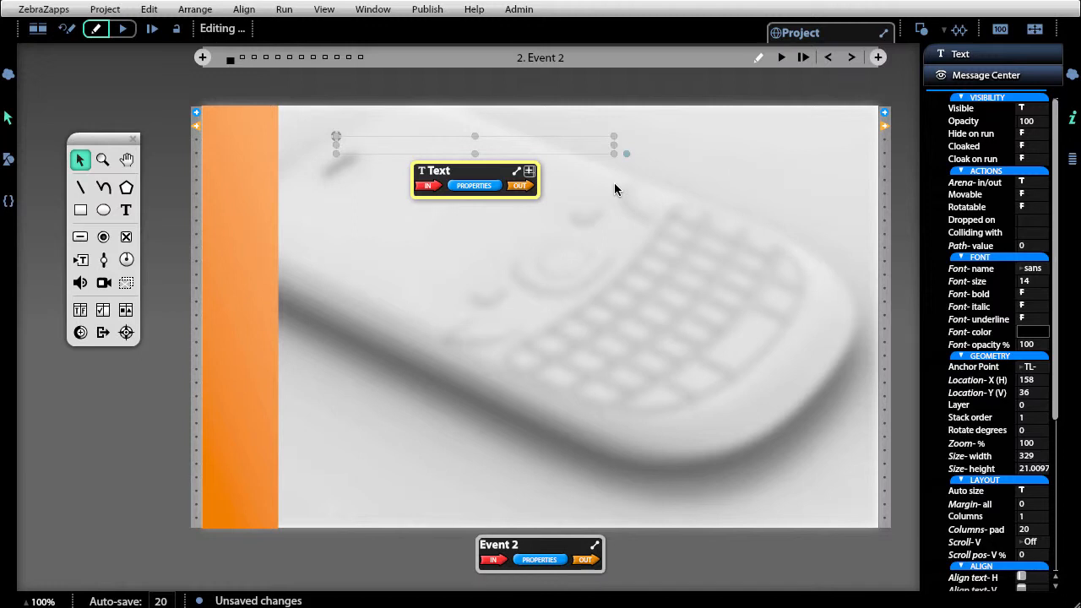
{"action": "type", "text": "Techno"}
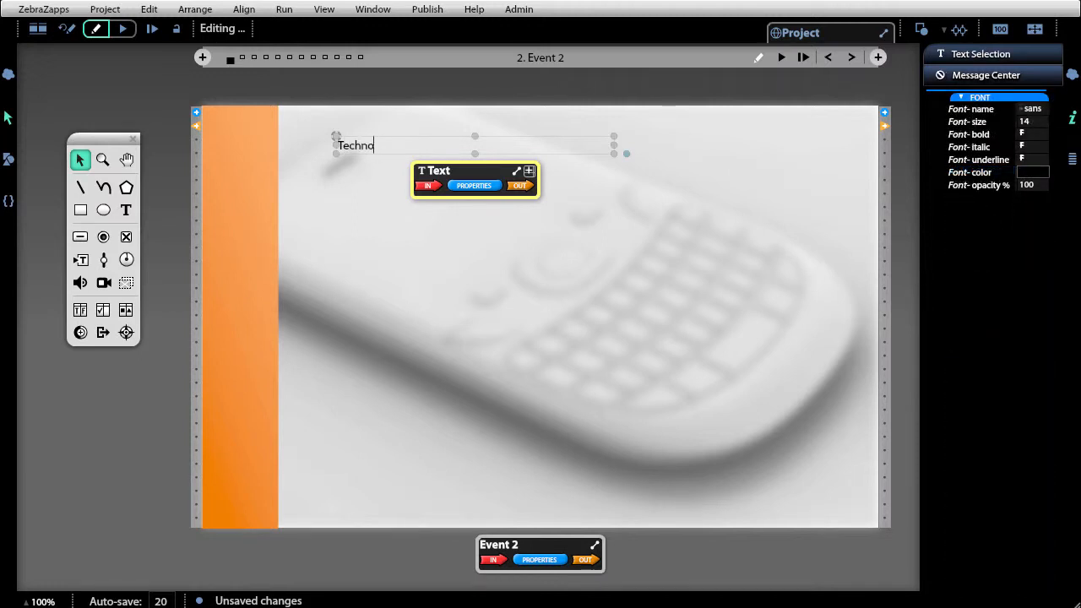
{"action": "type", "text": "Com Cell Phones"}
{"action": "left_click", "coordinate": [640, 272]}
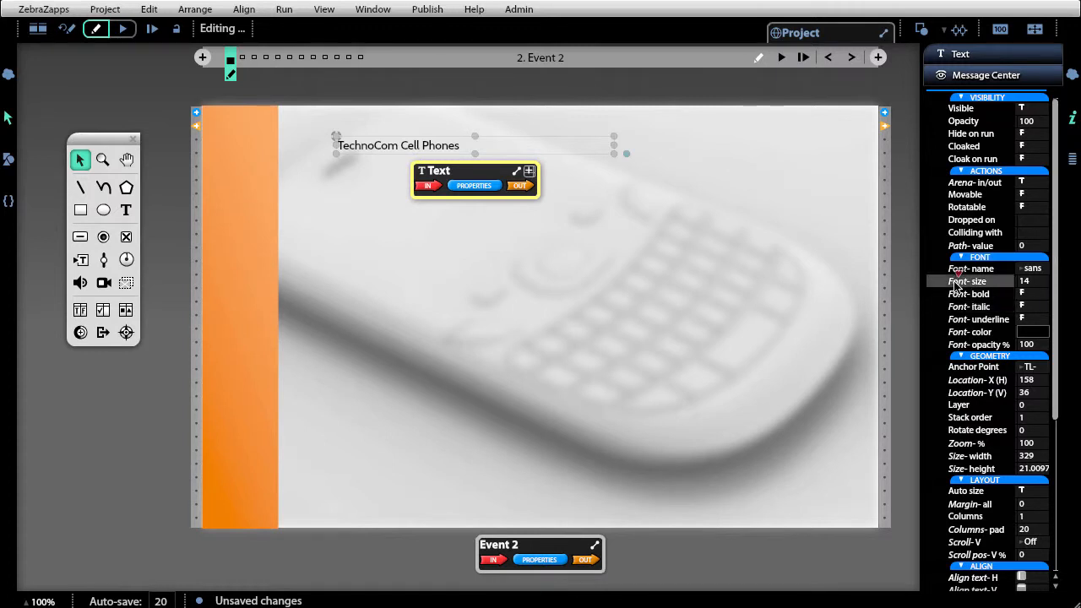
Format the TechnoCom Cell Phones title as bold Helvetica at font size 31.
{"action": "left_click_drag", "start_coordinate": [958, 273], "coordinate": [976, 275]}
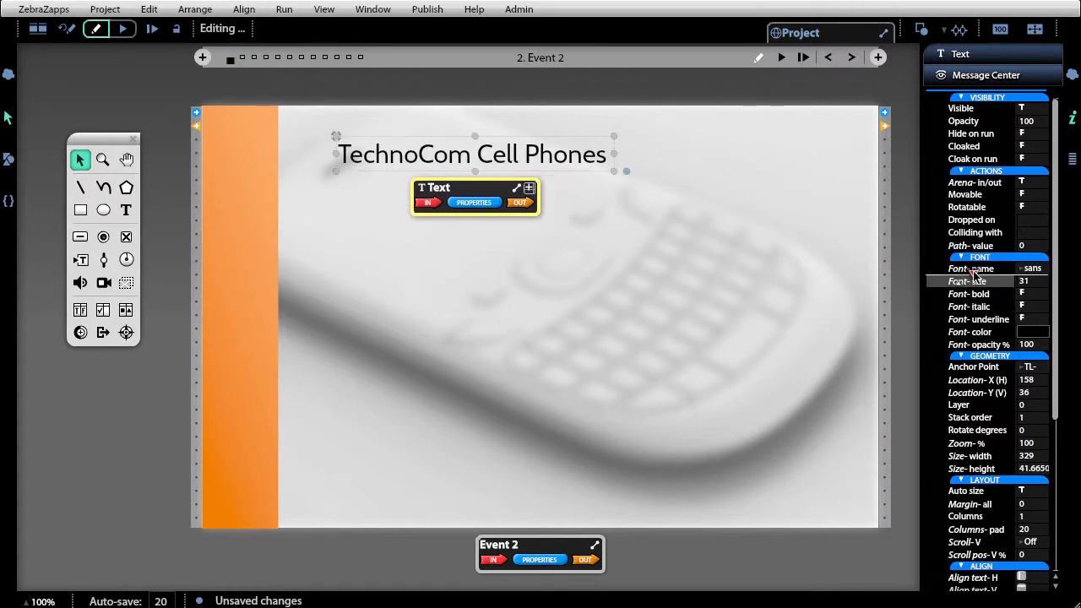
{"action": "left_click", "coordinate": [1032, 268]}
{"action": "left_click", "coordinate": [1012, 100]}
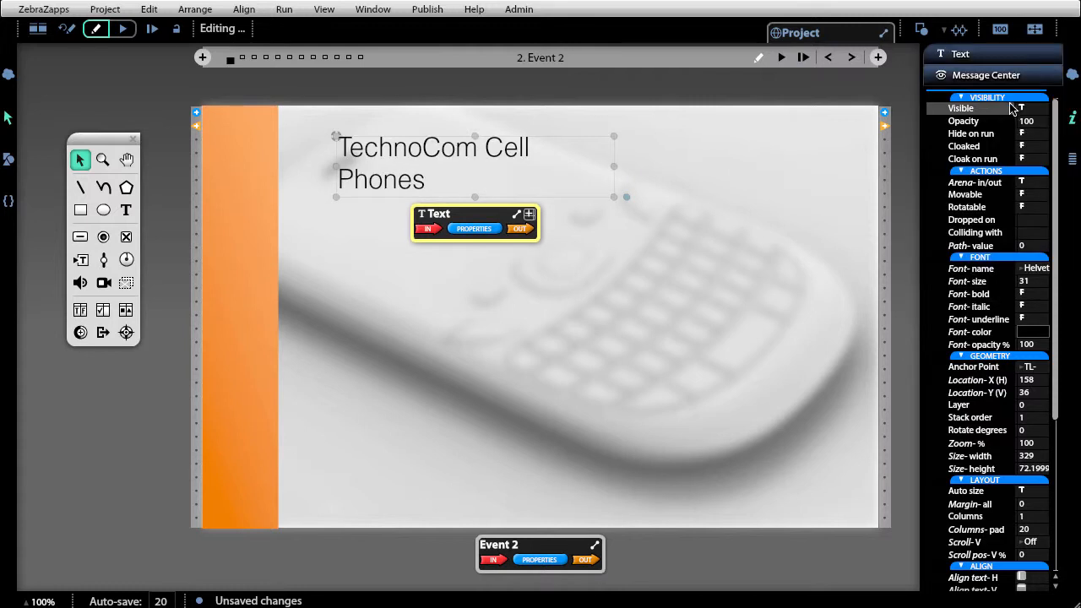
{"action": "left_click", "coordinate": [1033, 293]}
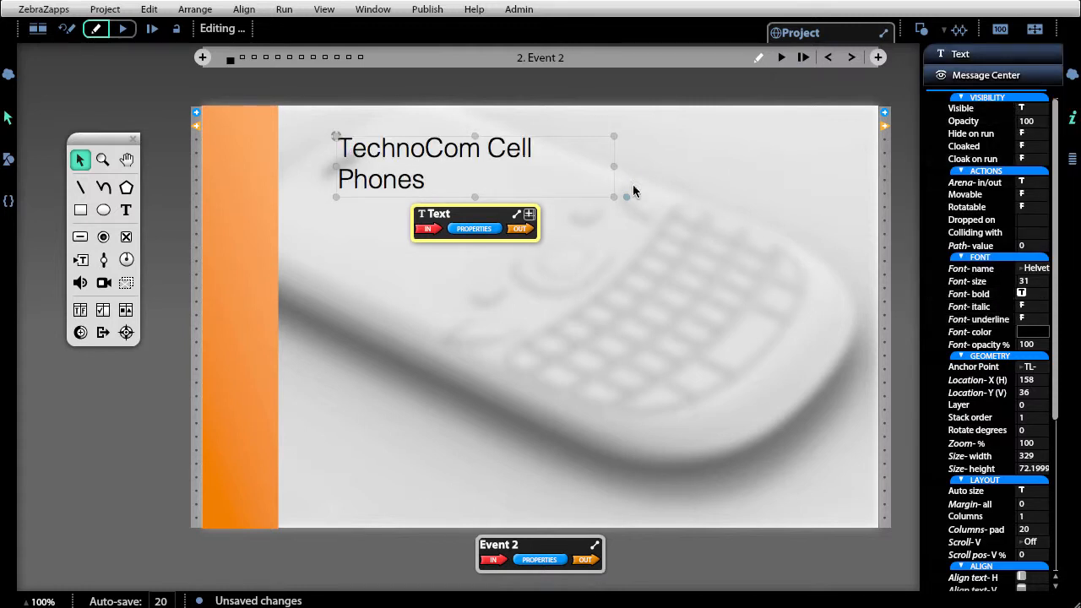
Widen the title to 368 and stand it upright along the orange side bar, rotated -90 degrees at location 10, 365.75.
{"action": "left_click_drag", "start_coordinate": [613, 166], "coordinate": [647, 166]}
{"action": "left_click_drag", "start_coordinate": [439, 152], "coordinate": [316, 419]}
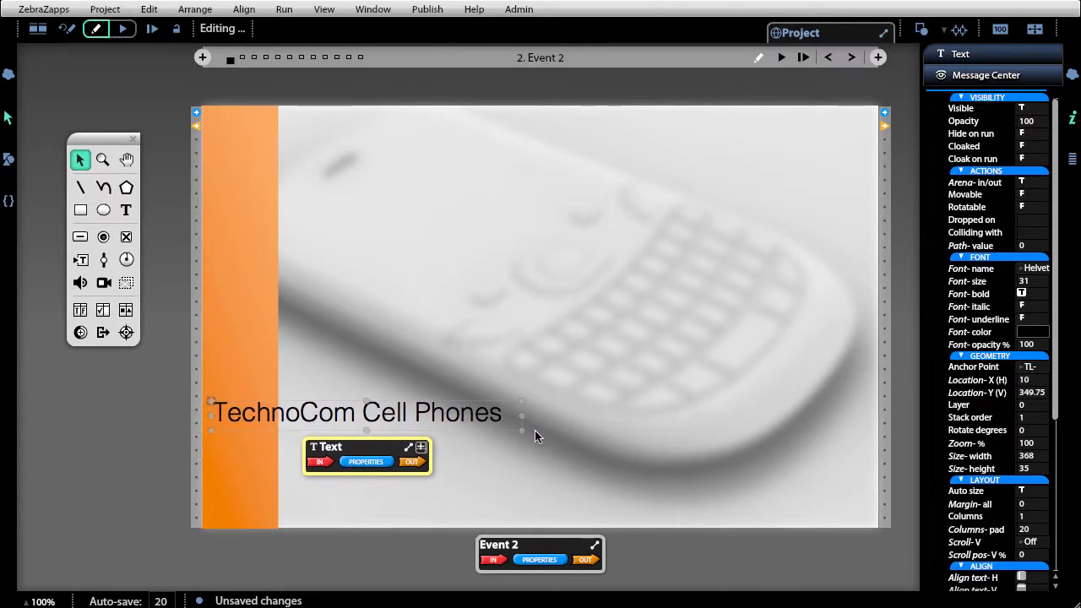
{"action": "left_click_drag", "start_coordinate": [535, 430], "coordinate": [264, 131]}
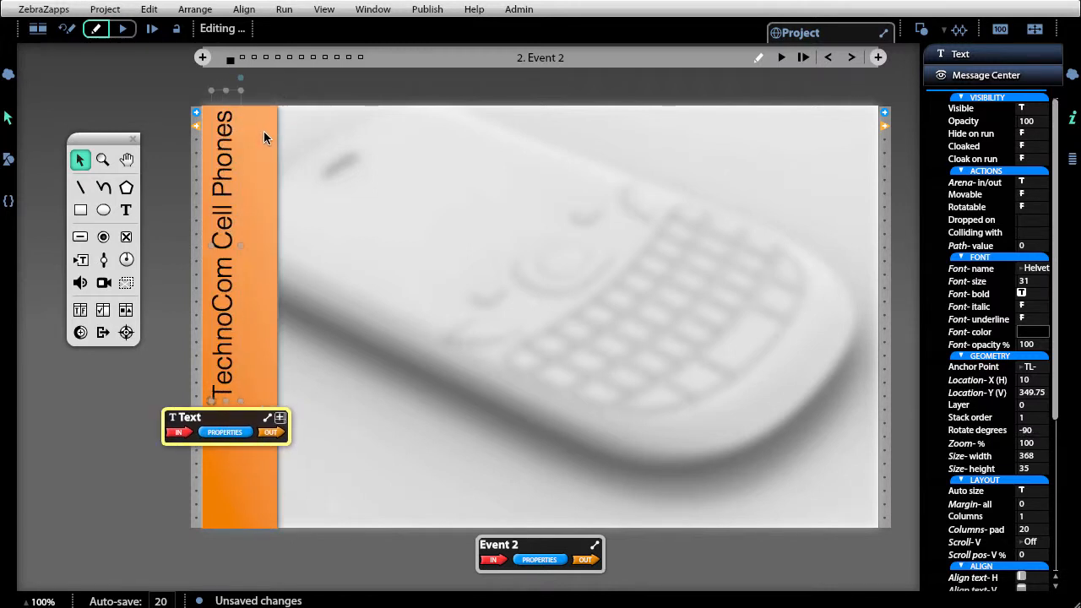
{"action": "left_click", "coordinate": [129, 58]}
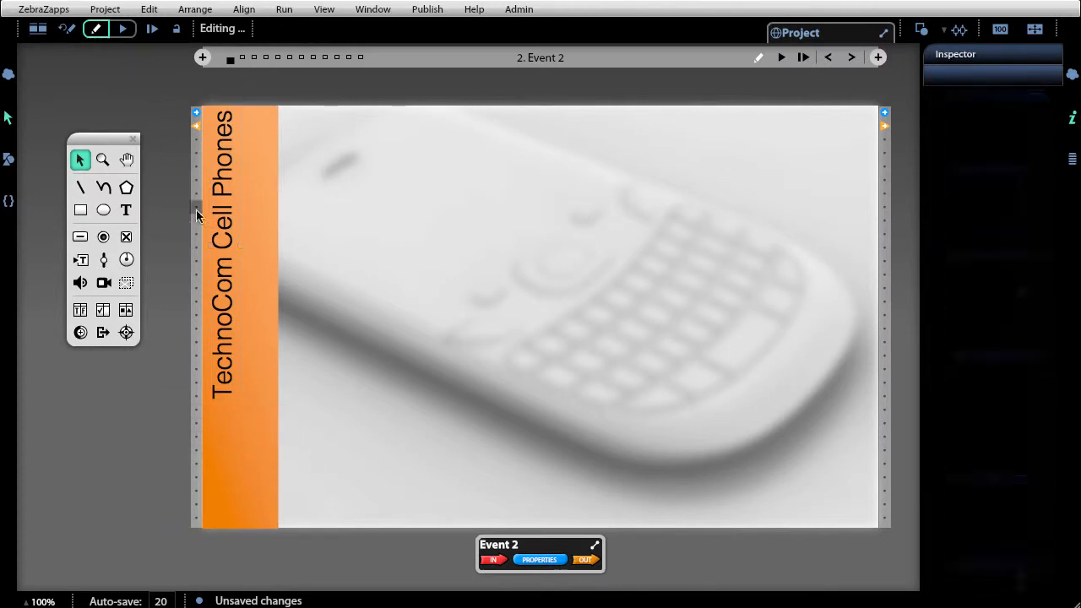
{"action": "left_click_drag", "start_coordinate": [216, 219], "coordinate": [217, 233]}
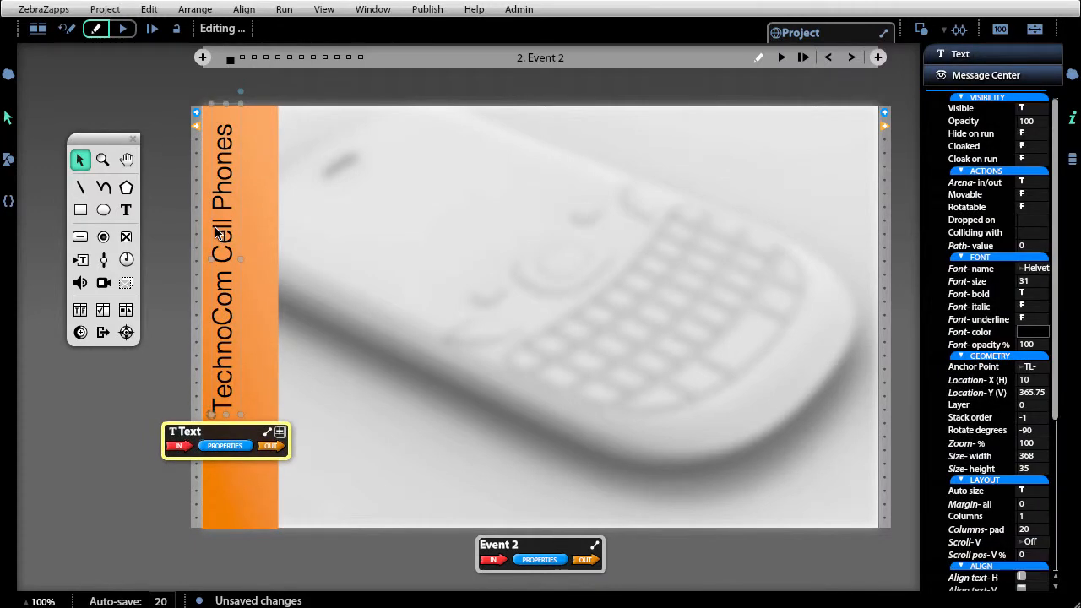
Add a second text object in the upper part of the stage, just outside the side bar, reading "Phone Models".
{"action": "left_click", "coordinate": [126, 210]}
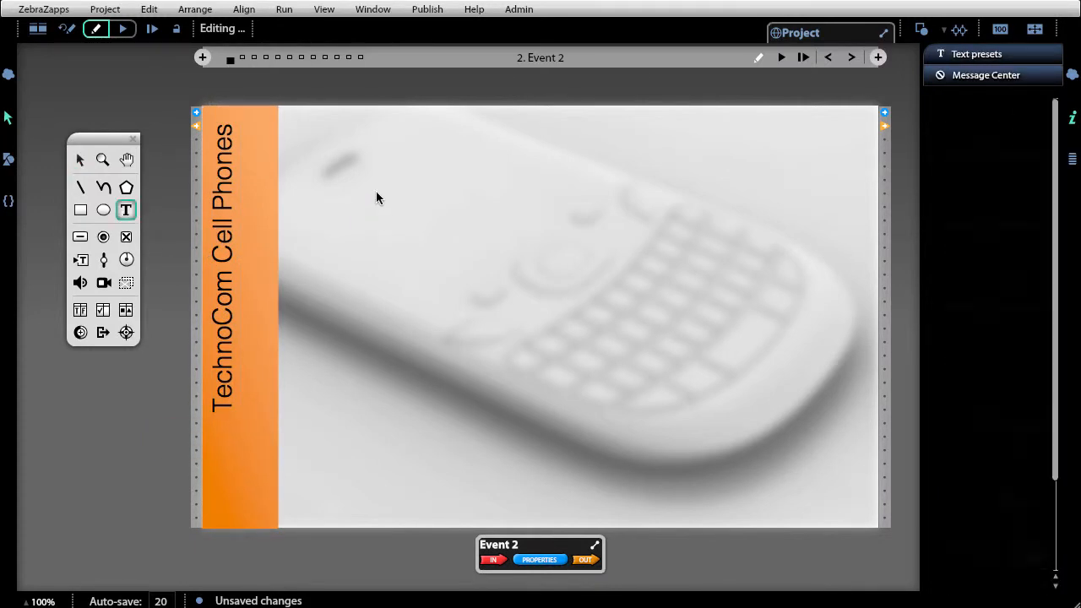
{"action": "left_click_drag", "start_coordinate": [335, 176], "coordinate": [479, 197]}
{"action": "type", "text": "Phone Models"}
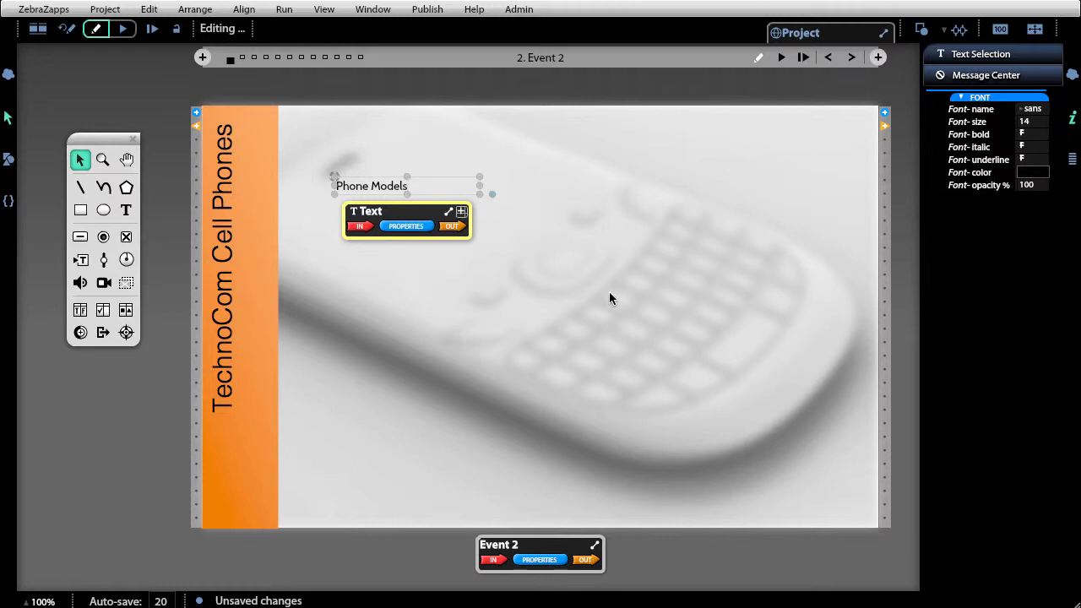
Set the Phone Models text to font size 26 and white font color.
{"action": "left_click", "coordinate": [406, 225]}
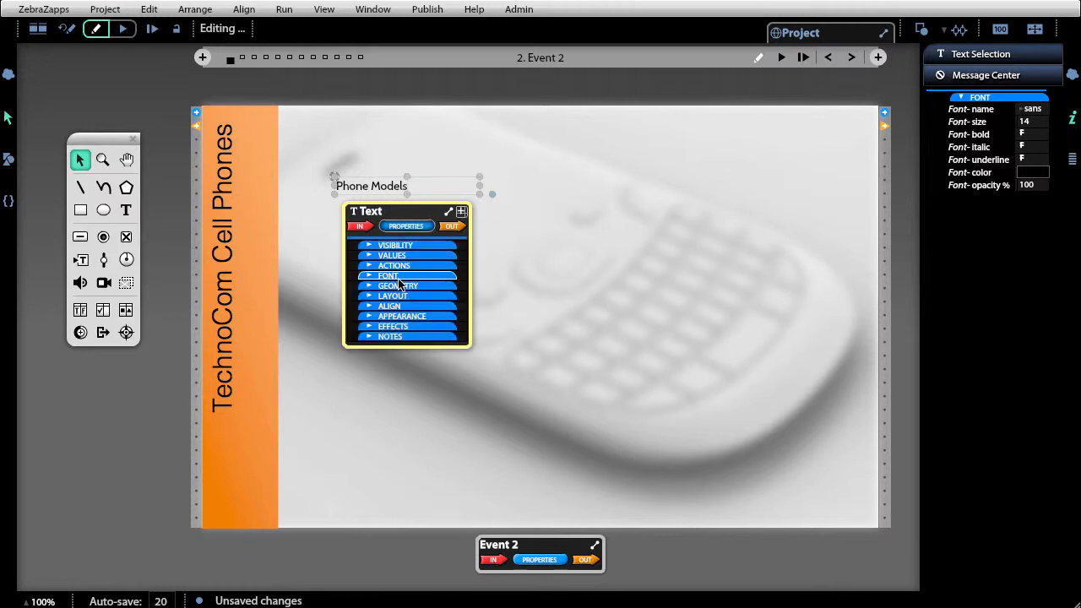
{"action": "left_click", "coordinate": [398, 277]}
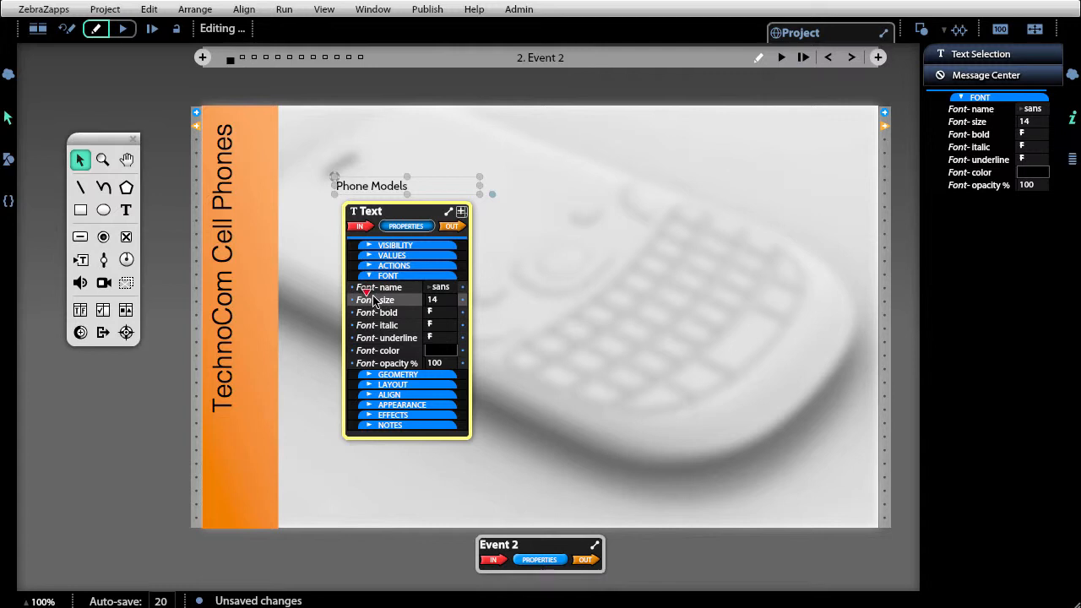
{"action": "left_click_drag", "start_coordinate": [369, 298], "coordinate": [378, 291]}
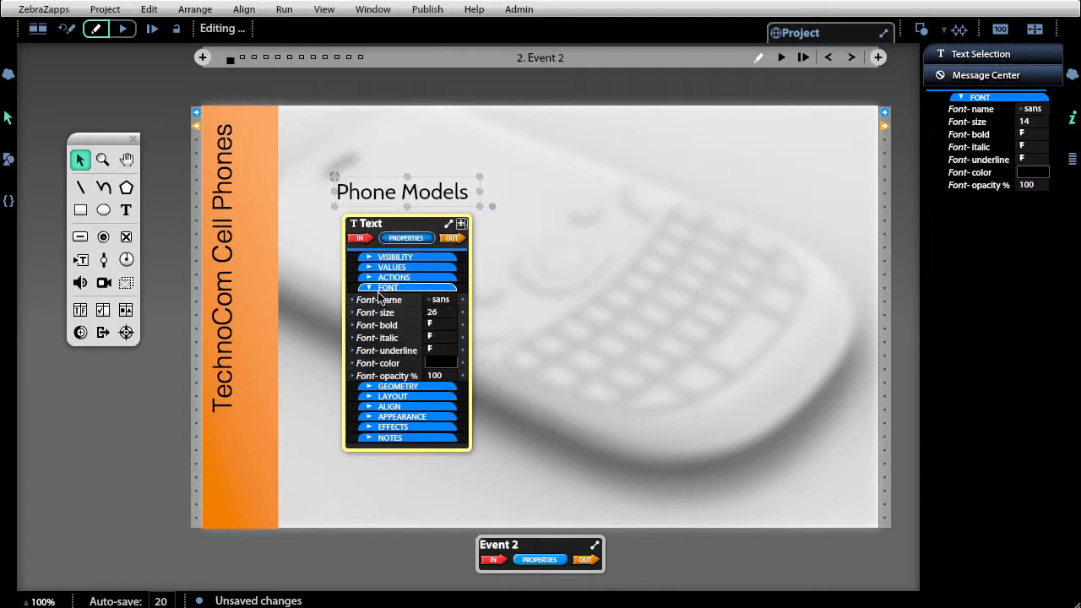
{"action": "left_click", "coordinate": [437, 361]}
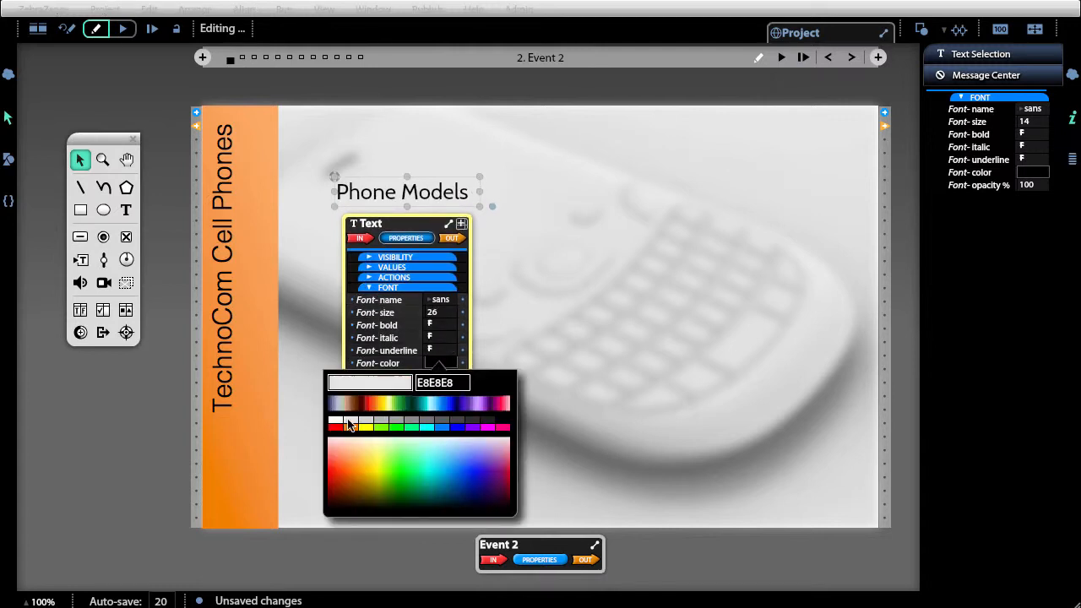
{"action": "left_click", "coordinate": [337, 421]}
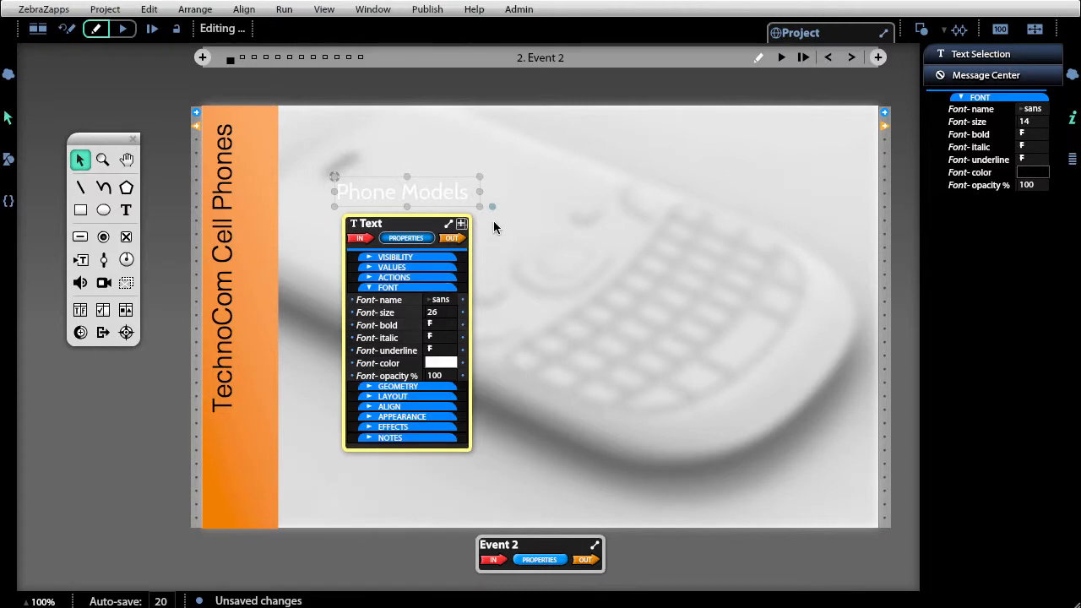
Rotate the Phone Models text upright and place it on the orange side bar, alongside the upper part of the TechnoCom Cell Phones title.
{"action": "left_click_drag", "start_coordinate": [492, 211], "coordinate": [338, 43]}
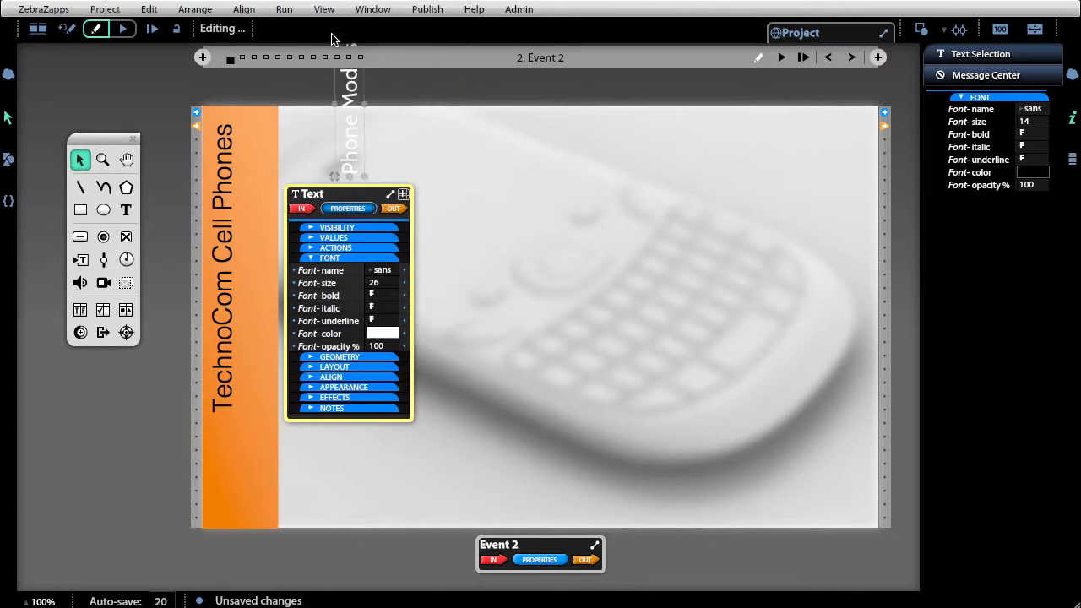
{"action": "left_click_drag", "start_coordinate": [351, 83], "coordinate": [252, 158]}
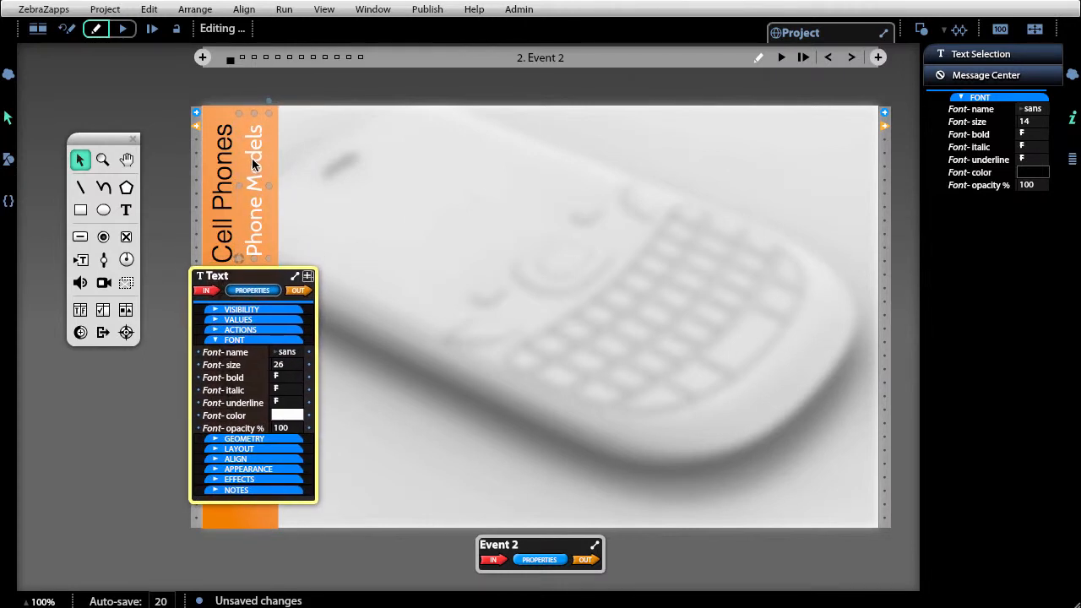
{"action": "left_click", "coordinate": [147, 96]}
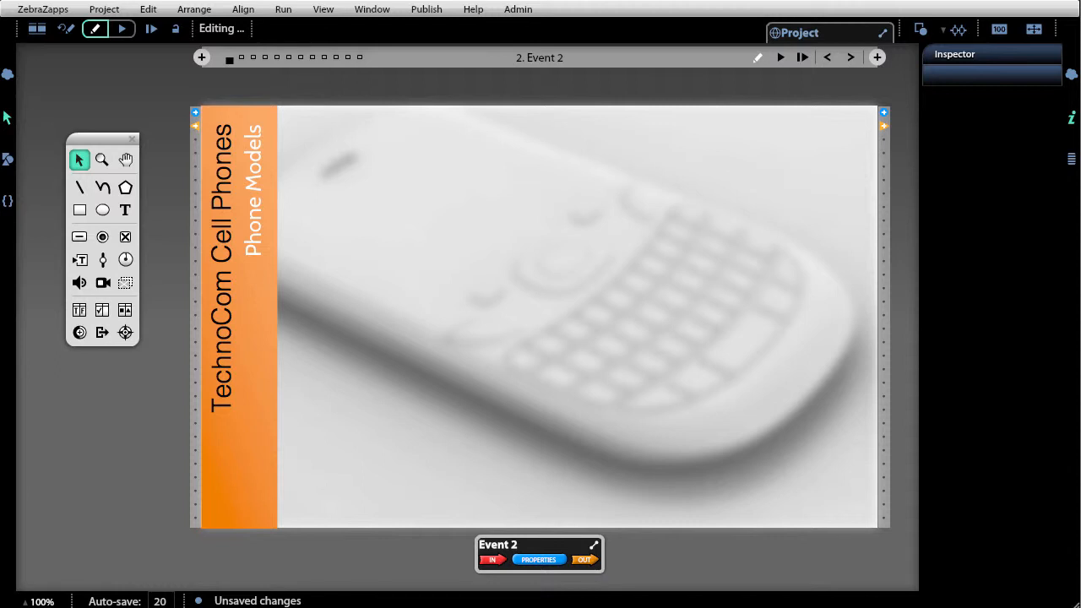
Place the Easy_f.png image from the project's resources on the stage and set its zoom to 40%.
{"action": "left_click", "coordinate": [7, 159]}
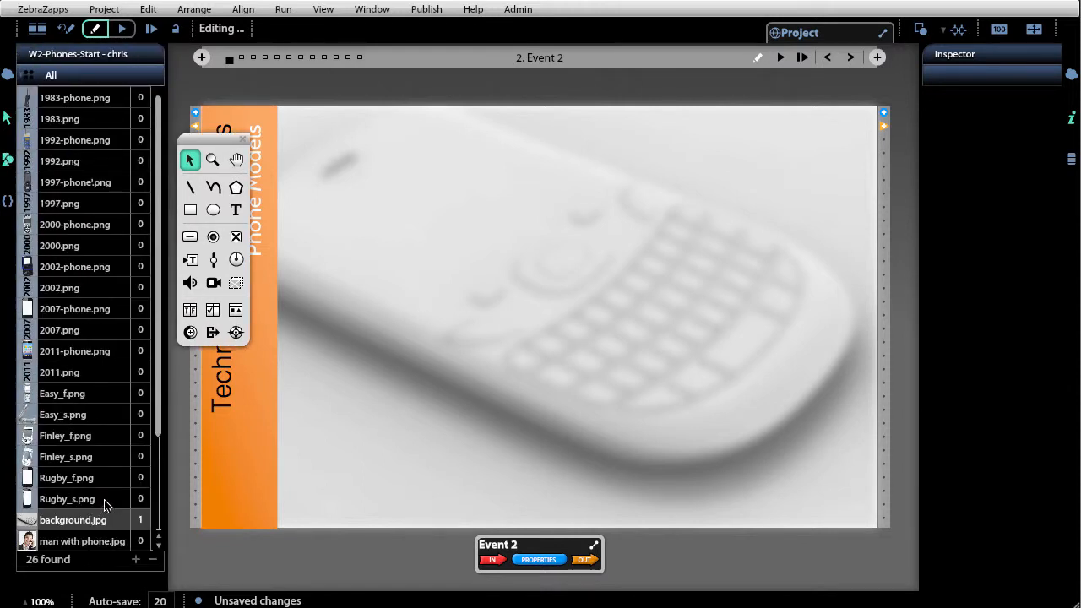
{"action": "left_click_drag", "start_coordinate": [159, 372], "coordinate": [155, 454]}
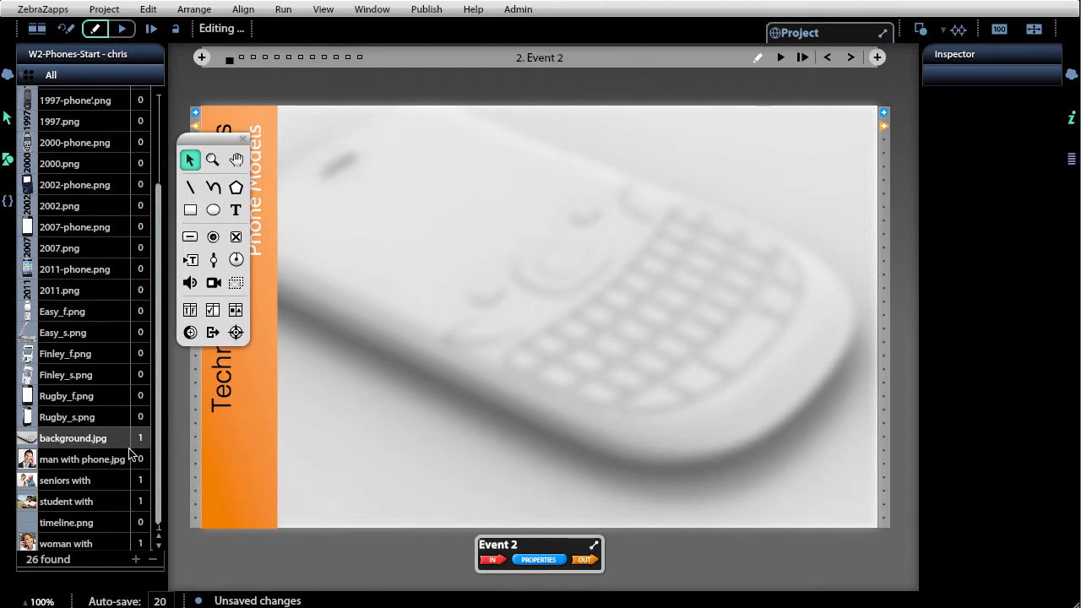
{"action": "mouse_move", "coordinate": [59, 315]}
{"action": "left_click", "coordinate": [7, 161]}
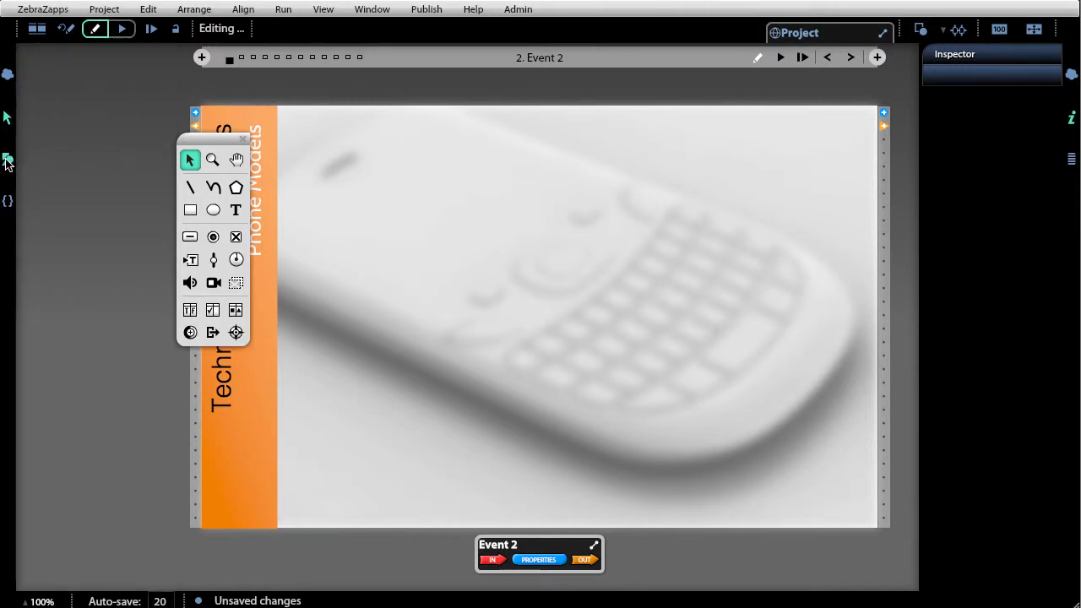
{"action": "left_click", "coordinate": [8, 161]}
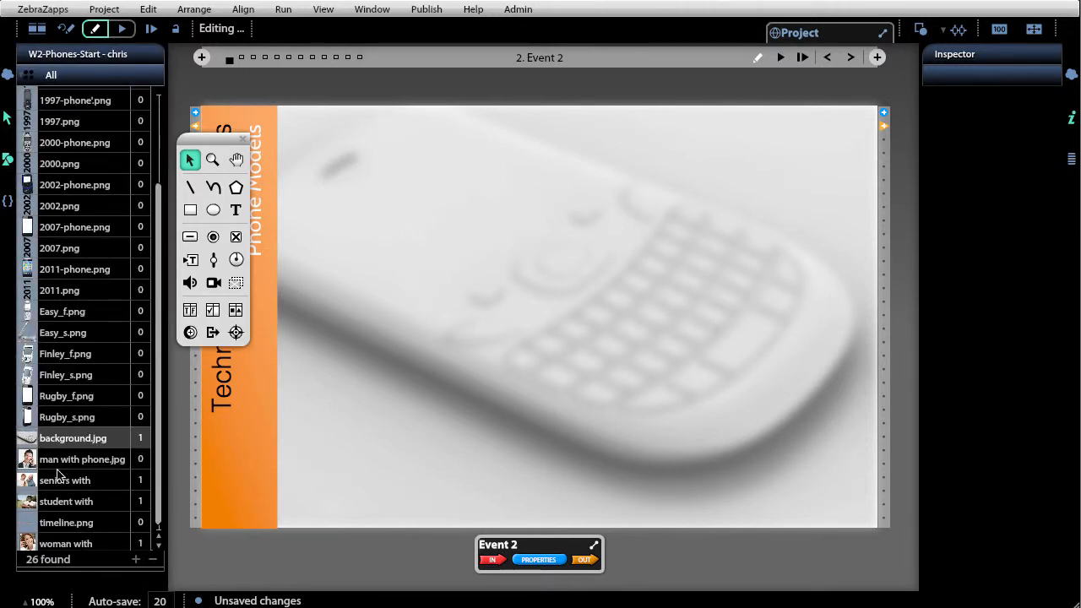
{"action": "mouse_move", "coordinate": [67, 493]}
{"action": "mouse_move", "coordinate": [30, 313]}
{"action": "left_click_drag", "start_coordinate": [30, 313], "coordinate": [403, 252]}
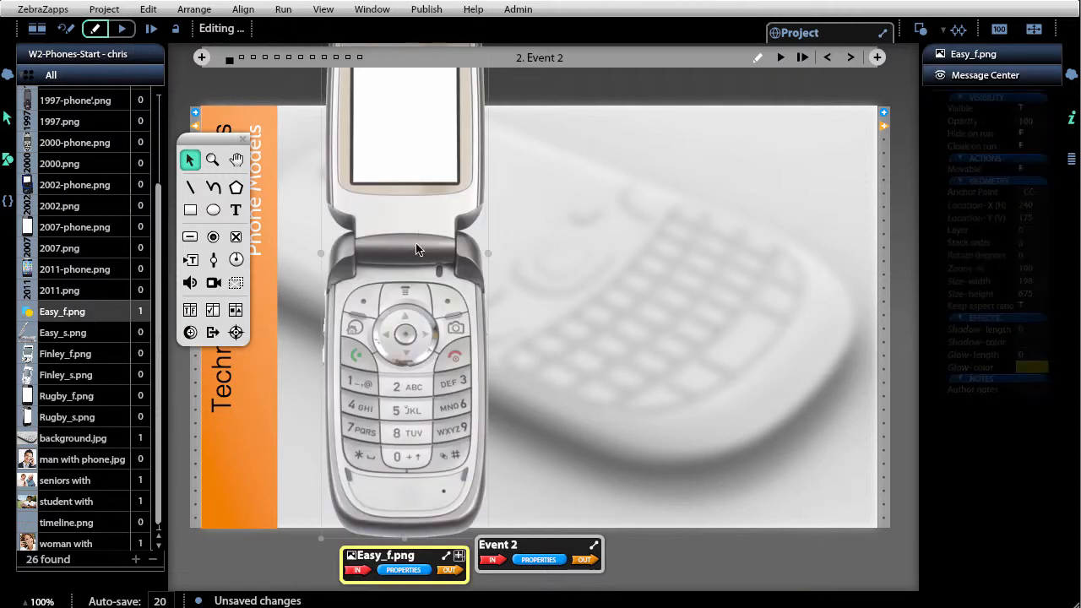
{"action": "left_click_drag", "start_coordinate": [419, 194], "coordinate": [435, 241]}
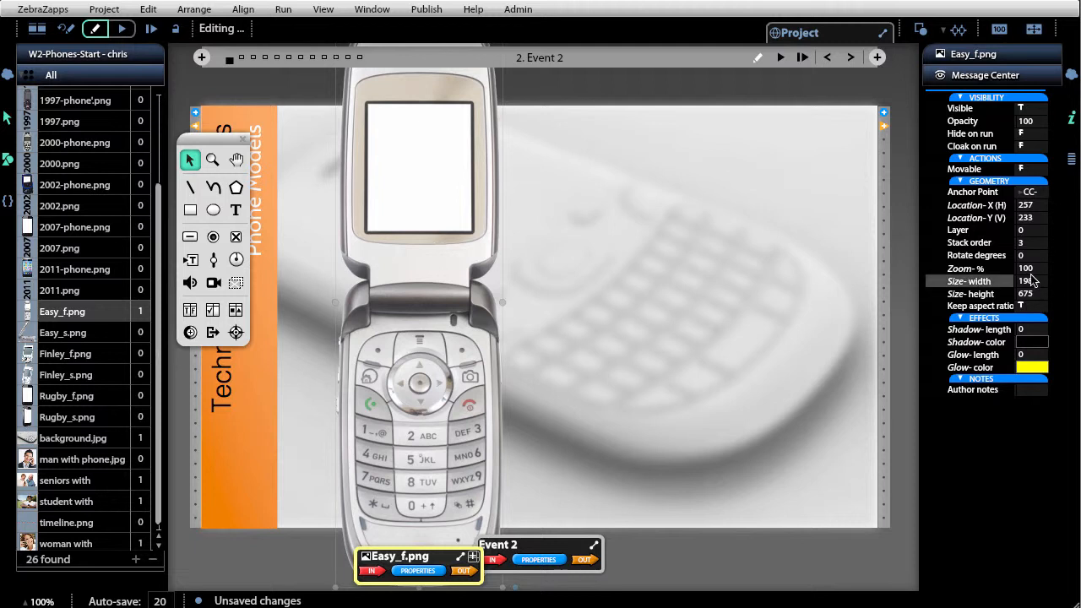
{"action": "left_click_drag", "start_coordinate": [980, 263], "coordinate": [964, 267]}
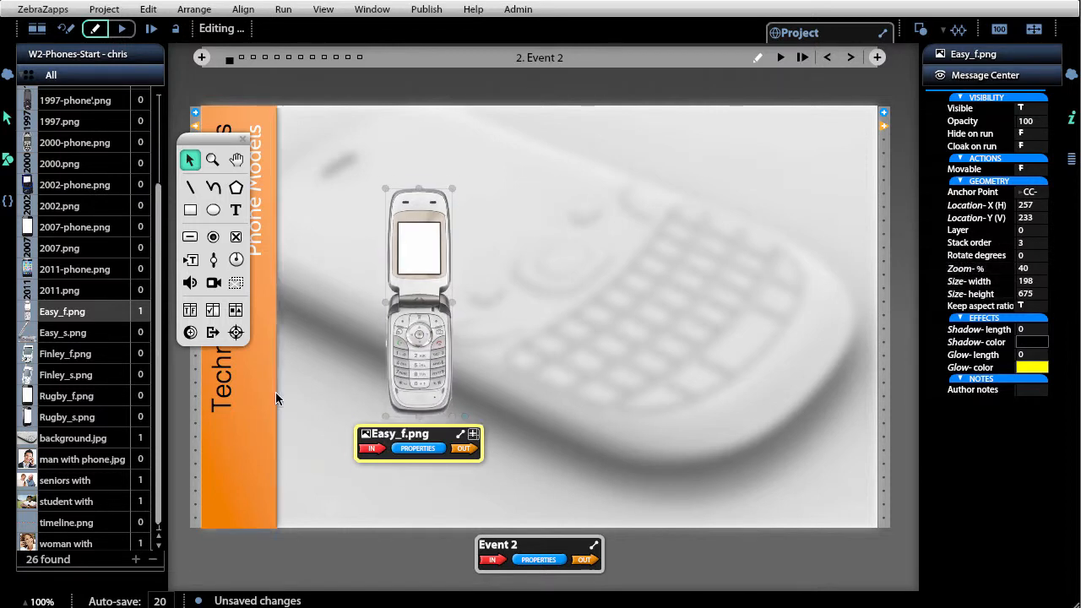
Place Easy_s.png on the stage at 40% zoom and arrange the two phone images side by side in the middle.
{"action": "left_click_drag", "start_coordinate": [139, 359], "coordinate": [665, 299]}
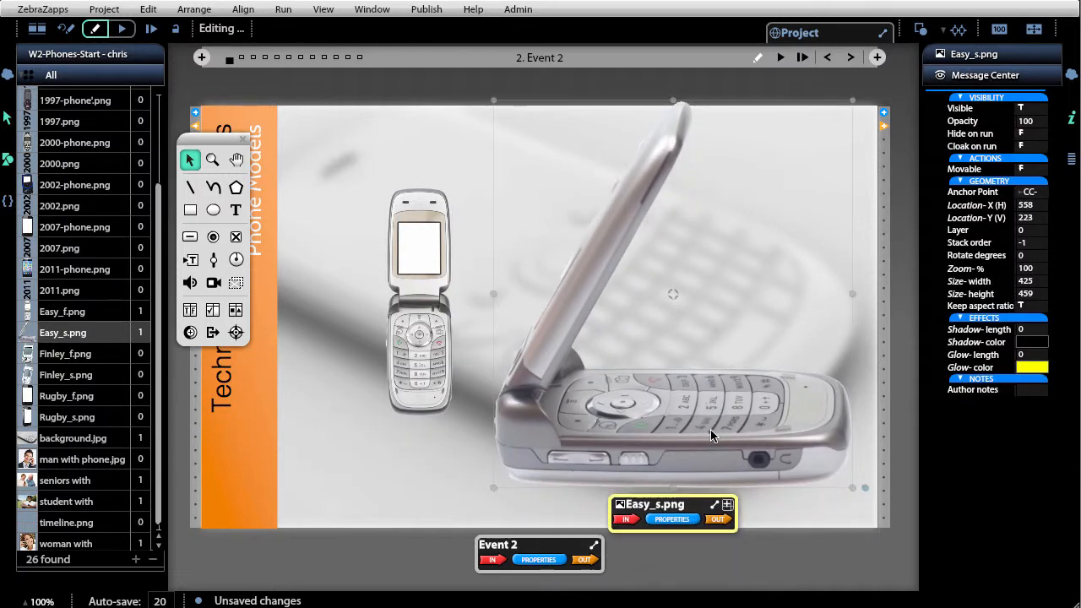
{"action": "left_click", "coordinate": [1026, 269]}
{"action": "type", "text": "40"}
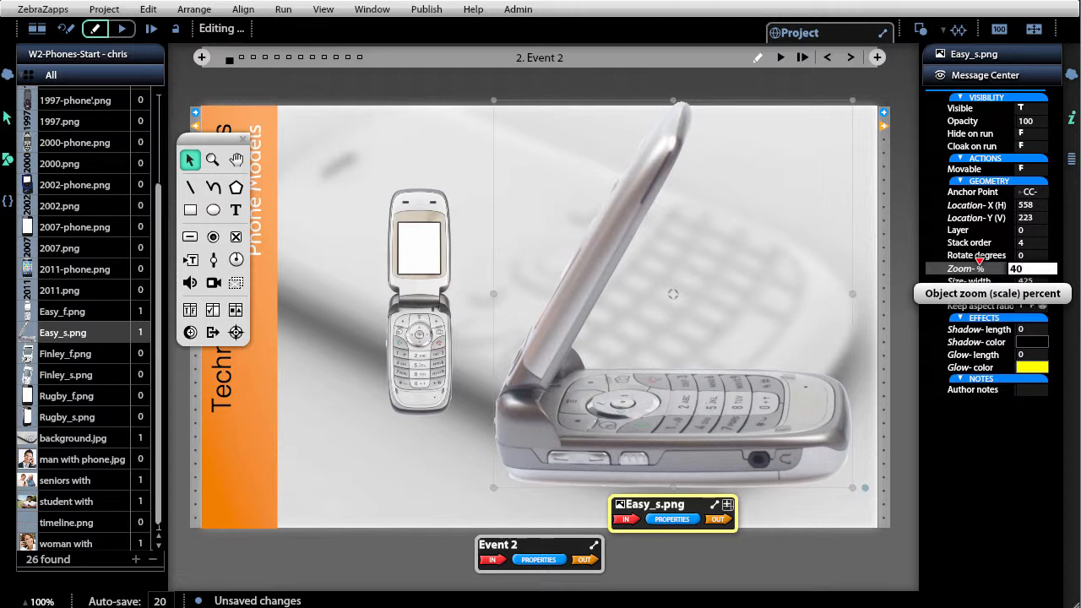
{"action": "key", "text": "Return"}
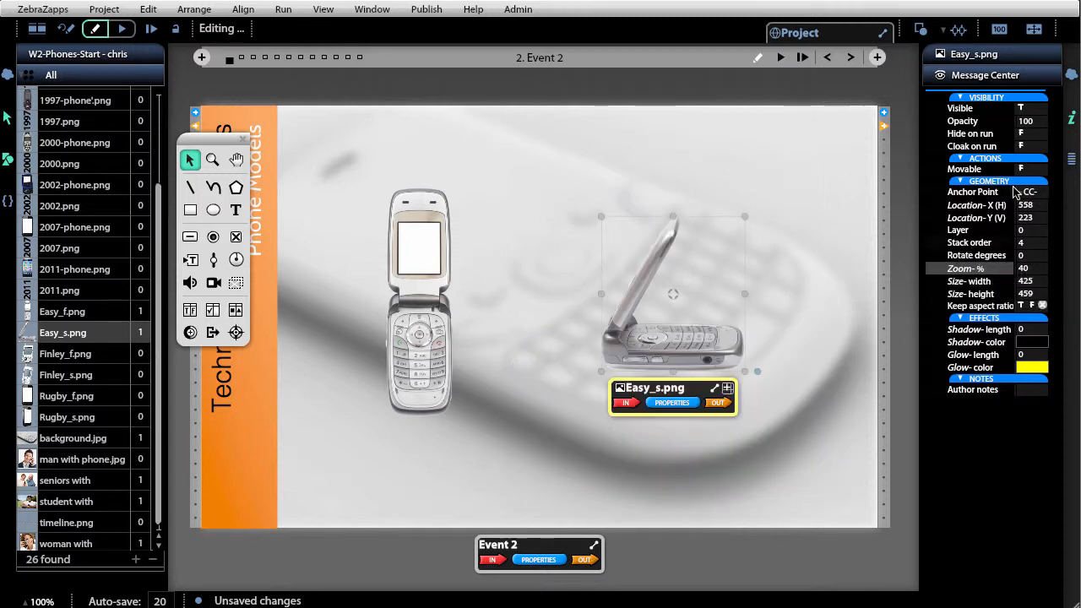
{"action": "left_click_drag", "start_coordinate": [675, 332], "coordinate": [619, 386]}
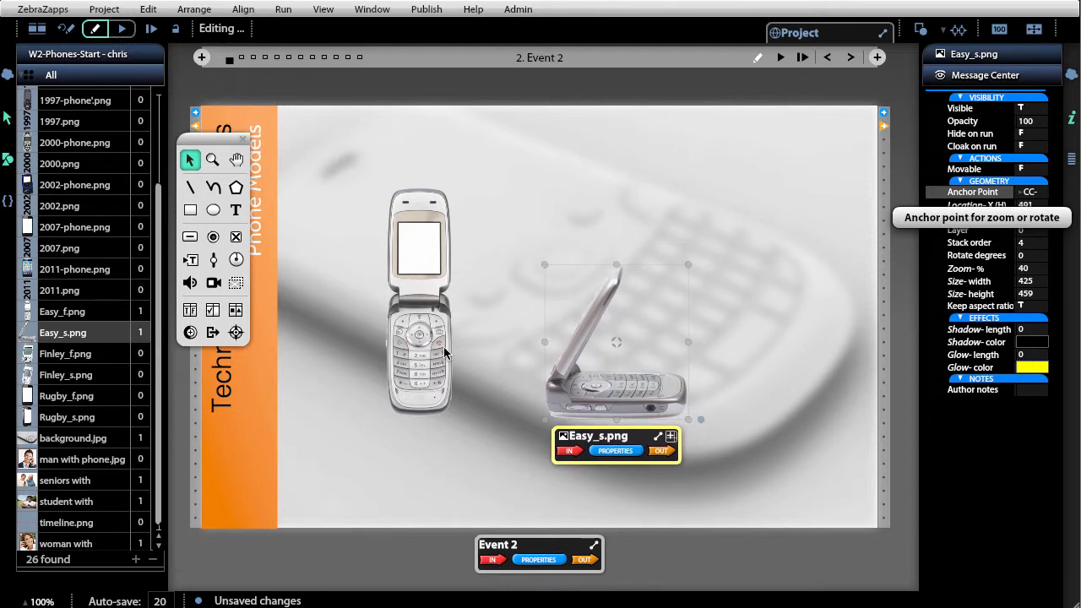
{"action": "left_click_drag", "start_coordinate": [443, 346], "coordinate": [456, 364]}
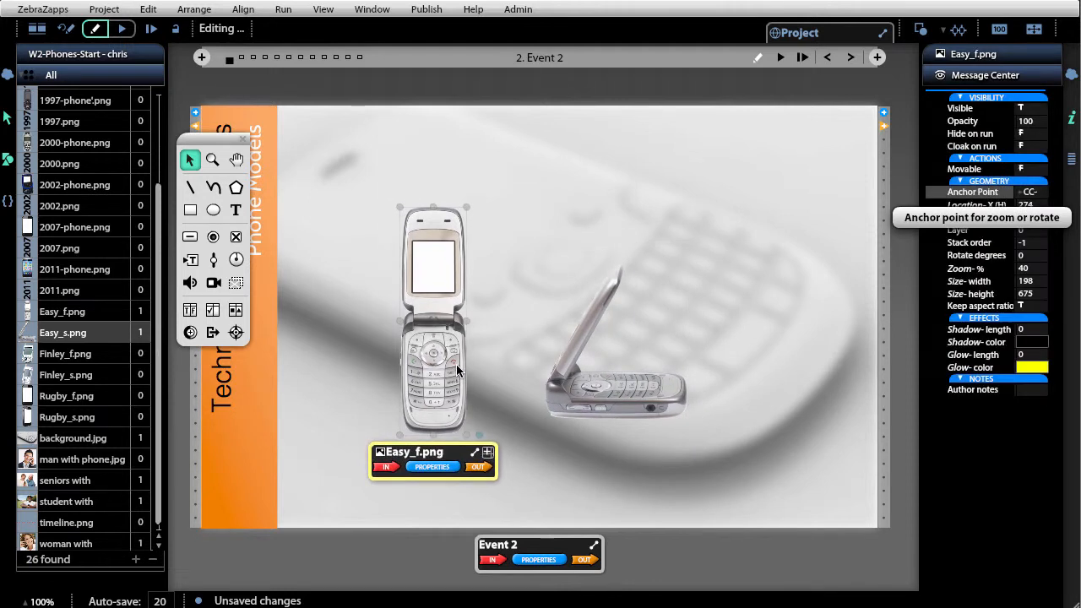
Add a text object about 241 wide above the front-view phone, reading "Easy Phone 112".
{"action": "left_click", "coordinate": [236, 210]}
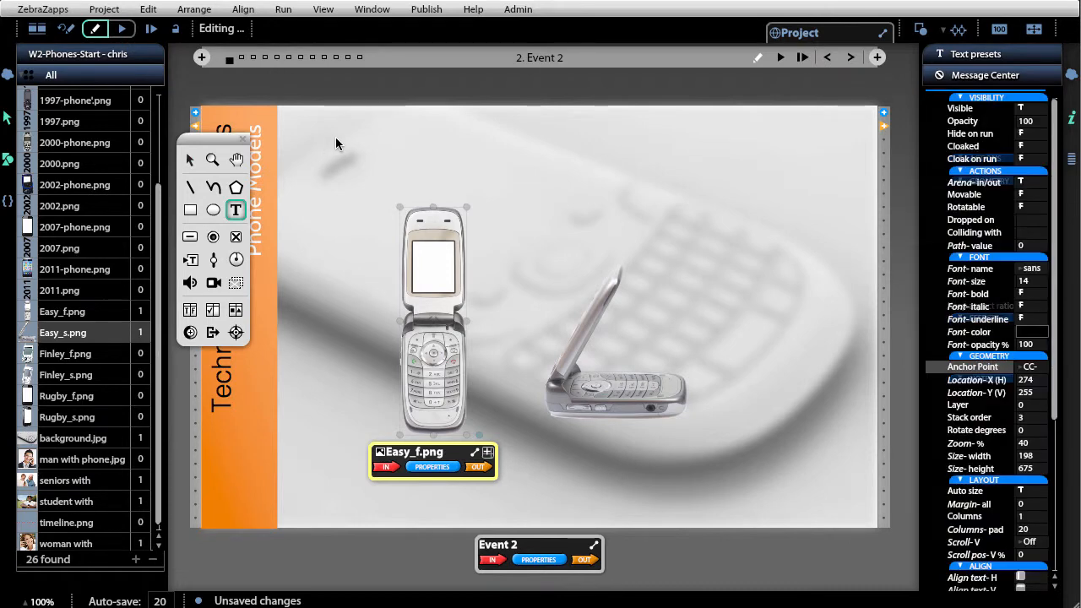
{"action": "left_click_drag", "start_coordinate": [347, 136], "coordinate": [551, 172]}
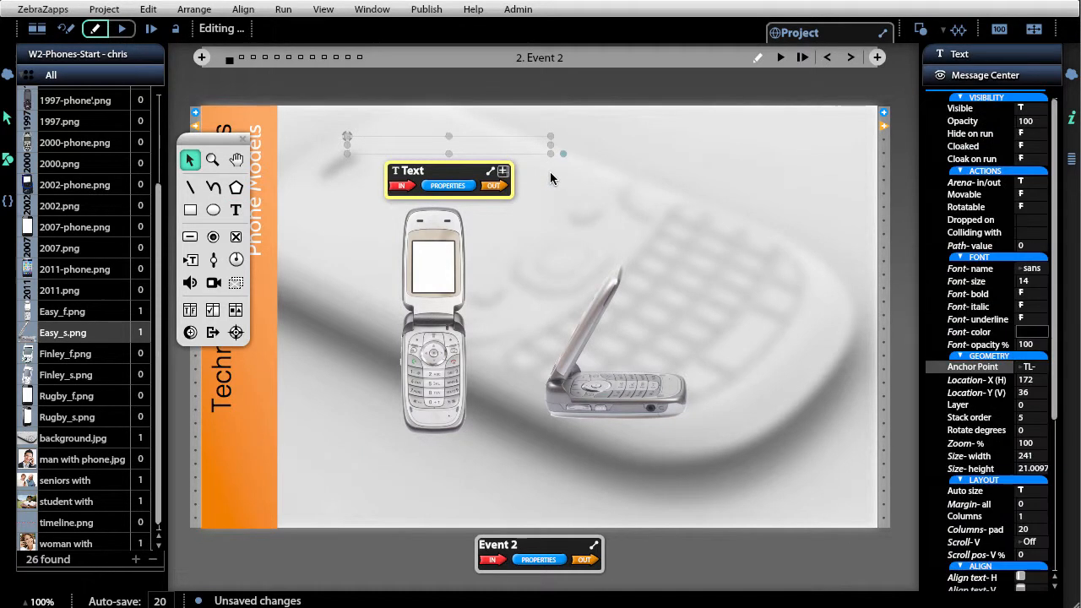
{"action": "type", "text": "Easy Phone 112"}
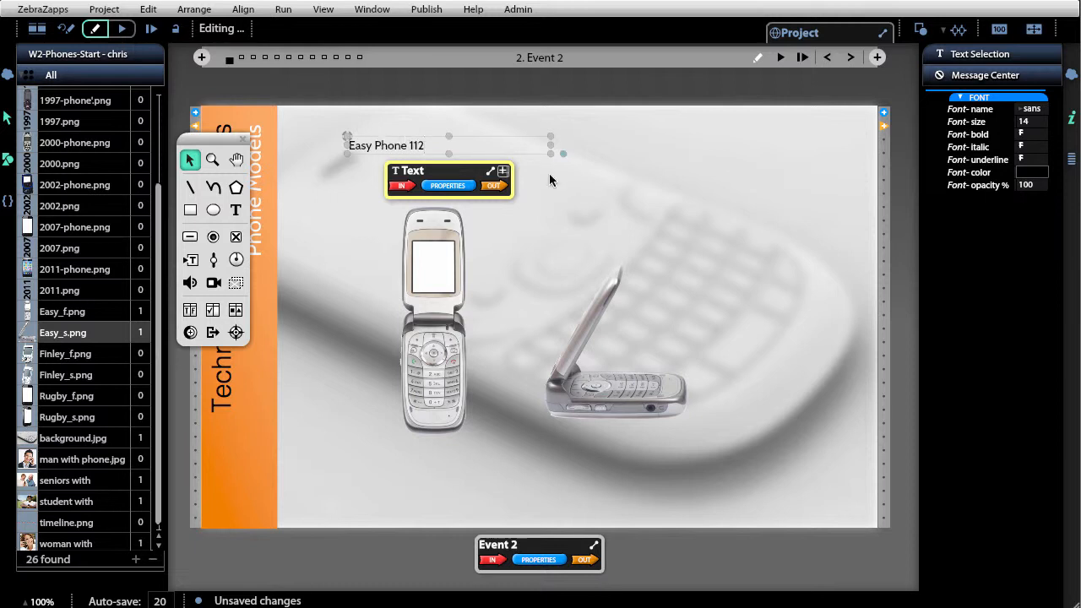
{"action": "left_click", "coordinate": [537, 228]}
Format the Easy Phone 112 heading as bold at font size 28 and shift it slightly to location 177, 35.
{"action": "left_click", "coordinate": [424, 147]}
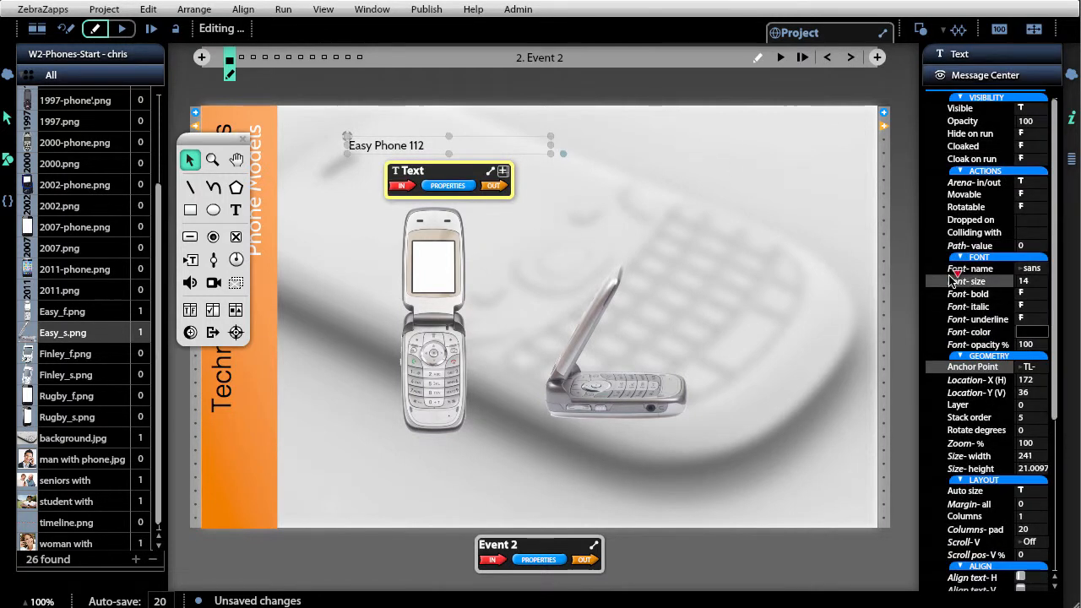
{"action": "left_click_drag", "start_coordinate": [957, 276], "coordinate": [975, 275]}
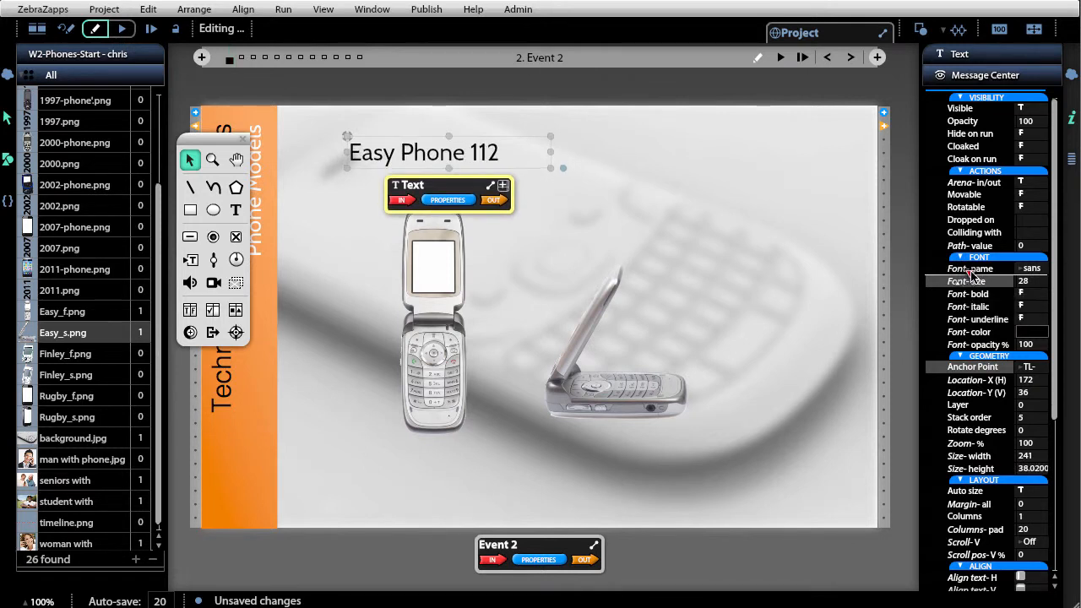
{"action": "left_click", "coordinate": [1031, 294]}
{"action": "left_click_drag", "start_coordinate": [490, 150], "coordinate": [494, 150]}
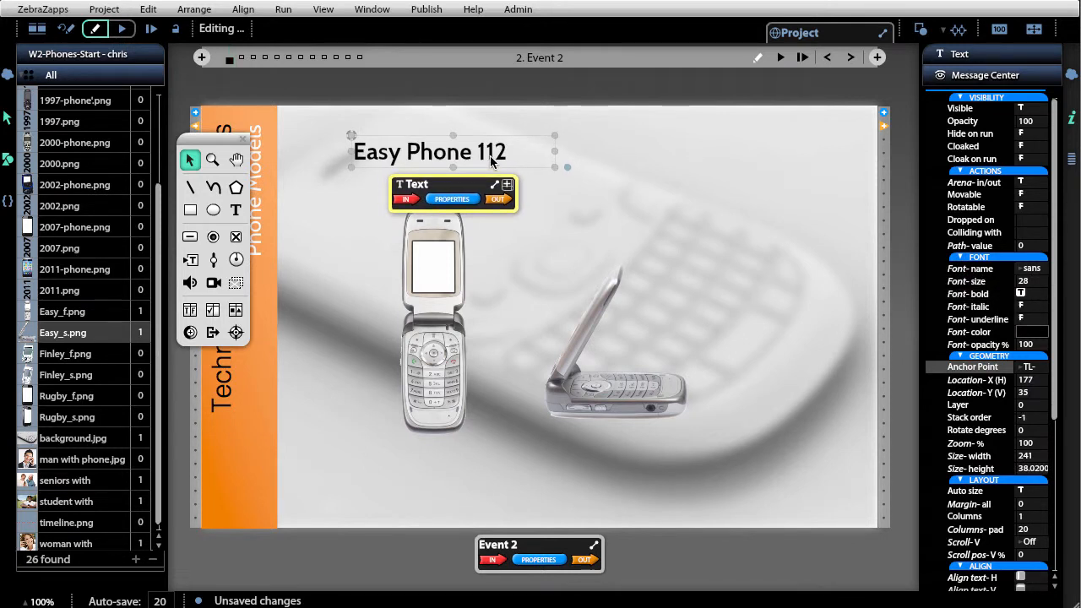
{"action": "left_click", "coordinate": [659, 185]}
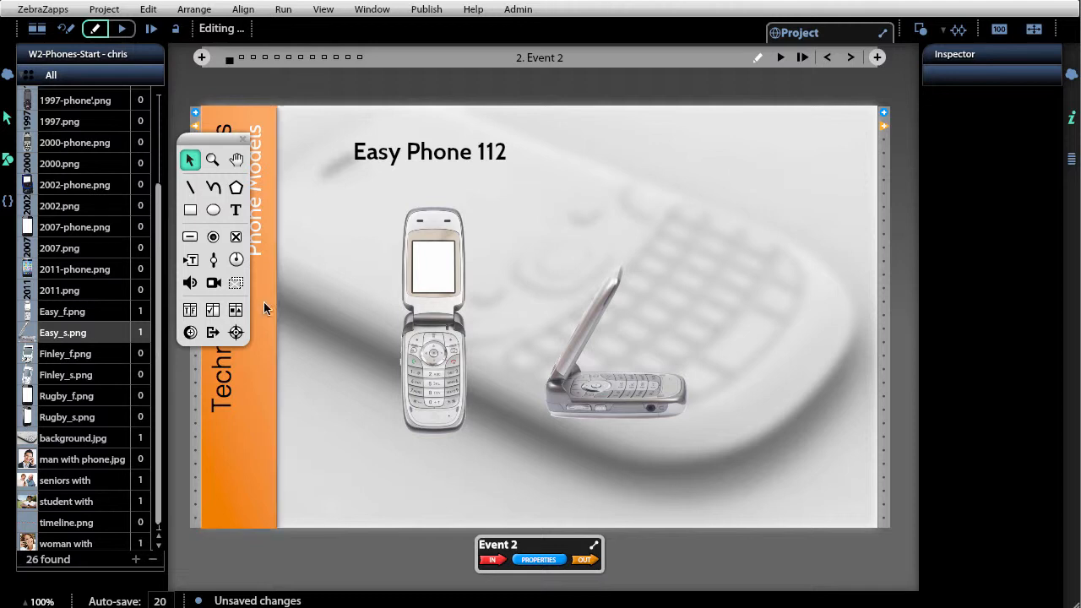
Draw a rectangle about 82 by 98 over the front-view phone's screen section and give it line weight 2.
{"action": "left_click", "coordinate": [7, 159]}
{"action": "left_click_drag", "start_coordinate": [195, 141], "coordinate": [129, 123]}
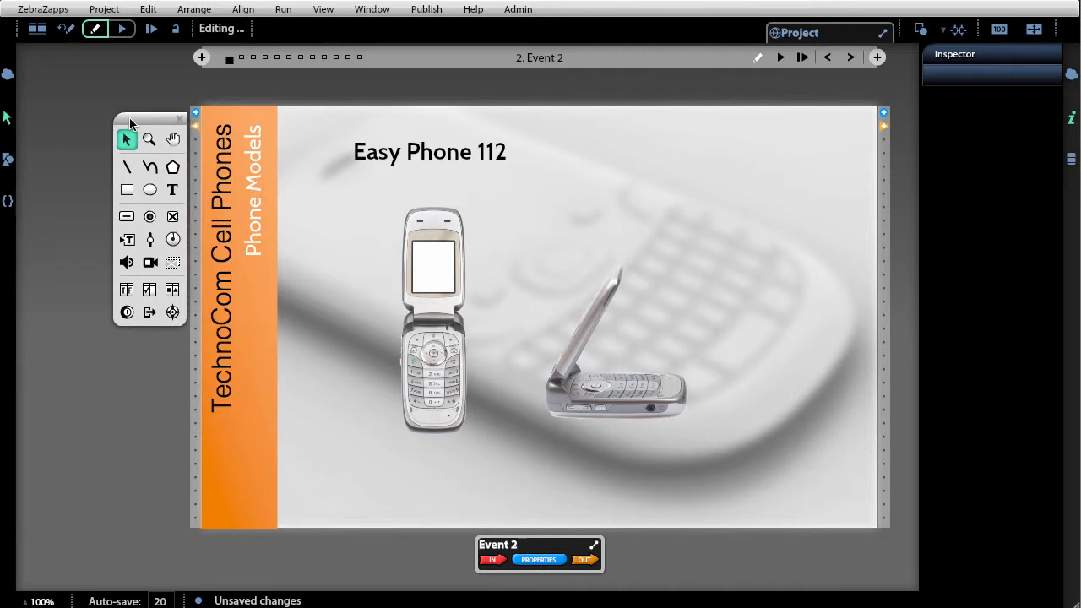
{"action": "left_click", "coordinate": [124, 192]}
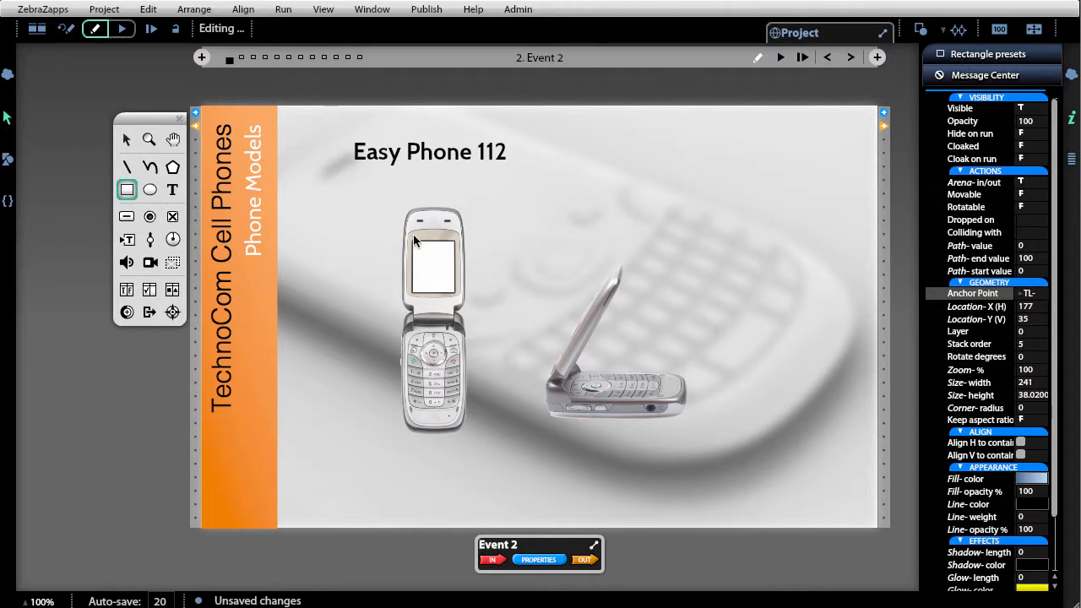
{"action": "mouse_move", "coordinate": [399, 222]}
{"action": "left_mouse_down"}
{"action": "mouse_move", "coordinate": [469, 313]}
{"action": "mouse_move", "coordinate": [433, 320]}
{"action": "left_mouse_up"}
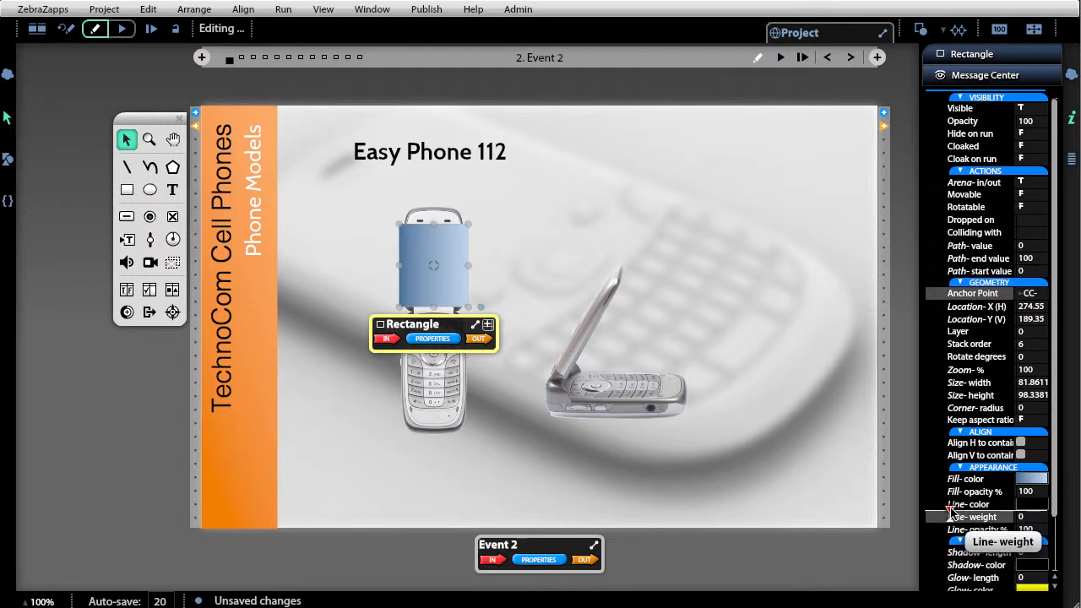
{"action": "left_click_drag", "start_coordinate": [950, 512], "coordinate": [953, 513]}
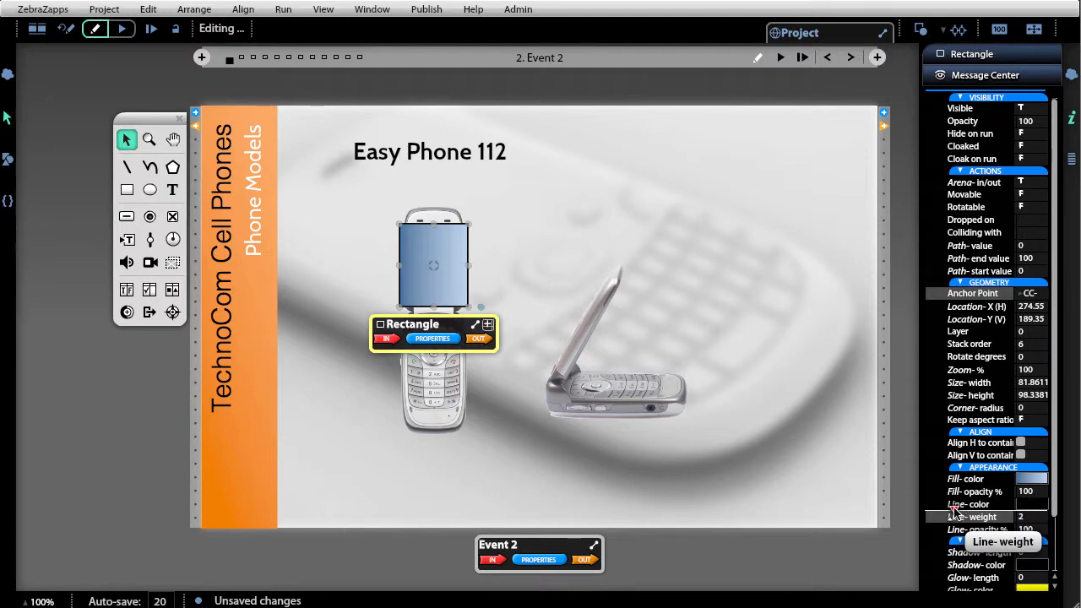
Move the rectangle's property box clear of the phone and reduce the rectangle's fill opacity to 5%.
{"action": "scroll", "coordinate": [544, 313], "scroll_direction": "up", "scroll_amount": 5}
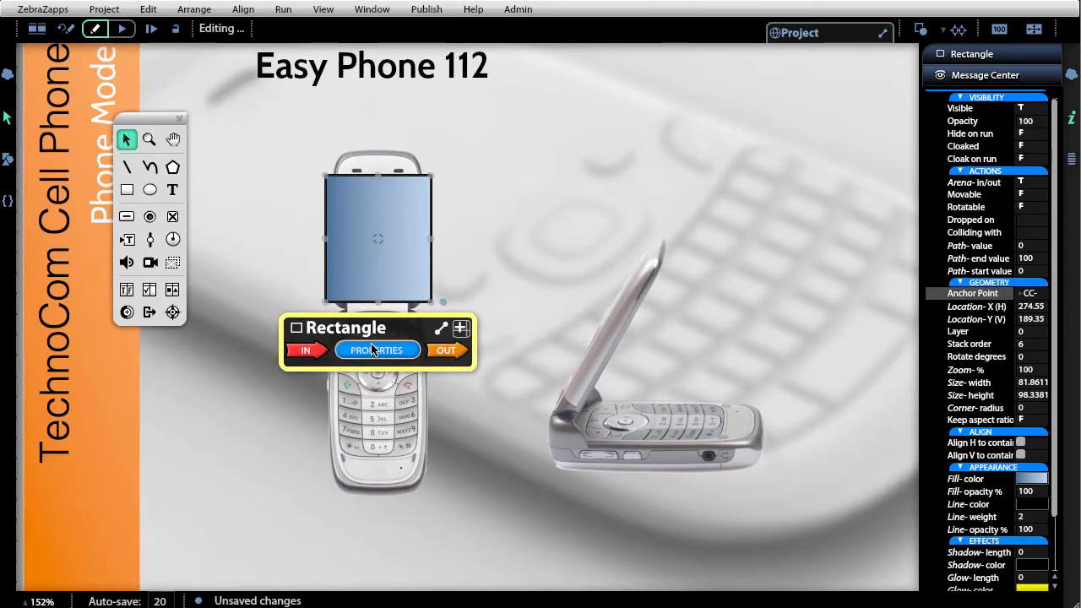
{"action": "left_click", "coordinate": [402, 346]}
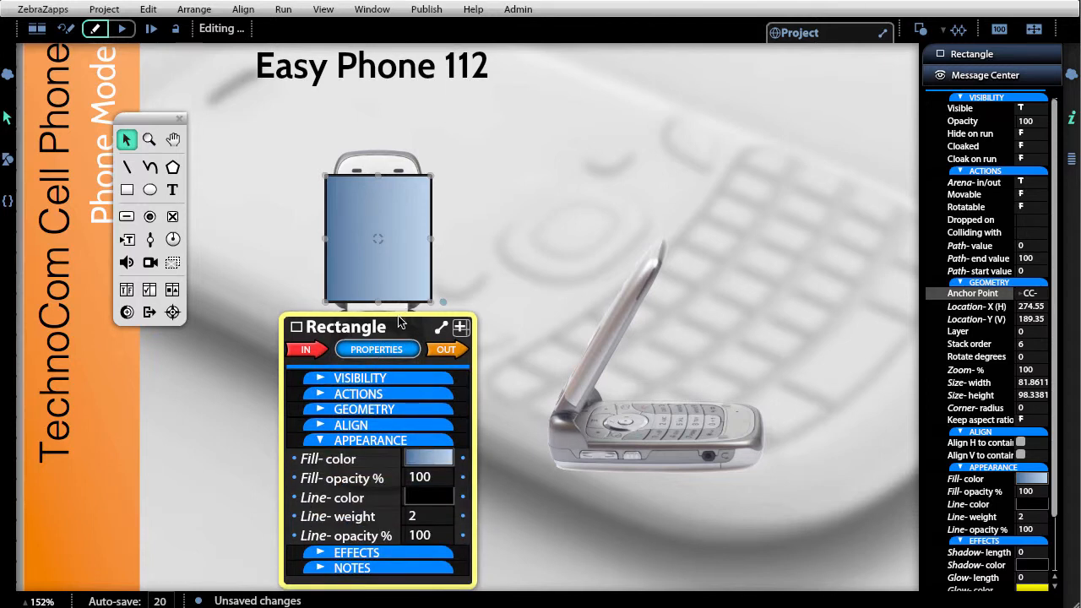
{"action": "left_click_drag", "start_coordinate": [402, 334], "coordinate": [635, 139]}
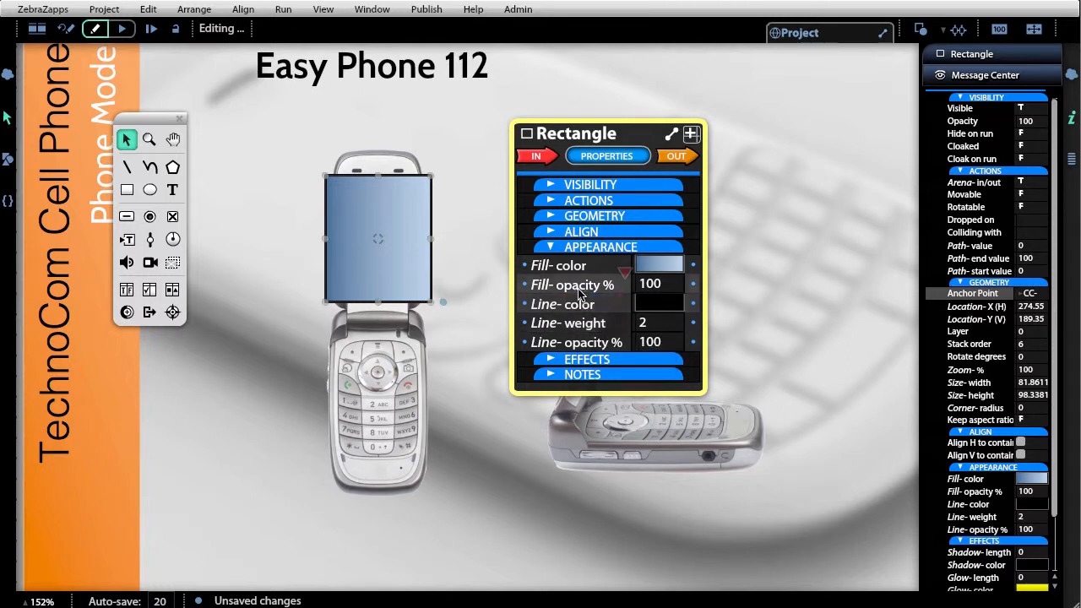
{"action": "left_click_drag", "start_coordinate": [625, 281], "coordinate": [541, 288]}
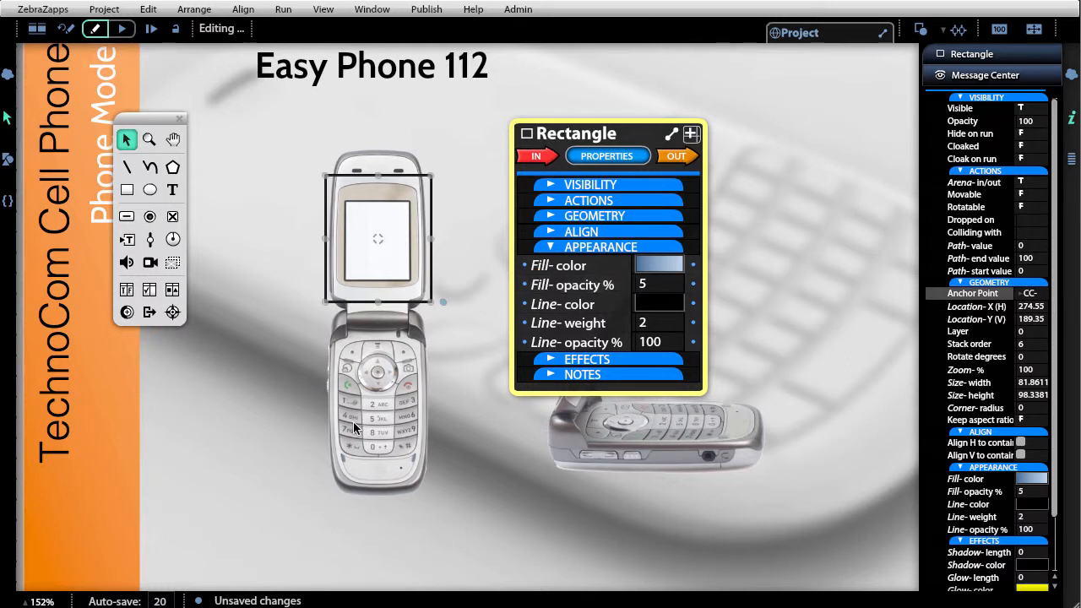
Give the rectangle a line color sampled from the orange side bar, line weight 4 and fill opacity 2%.
{"action": "left_click", "coordinate": [667, 306]}
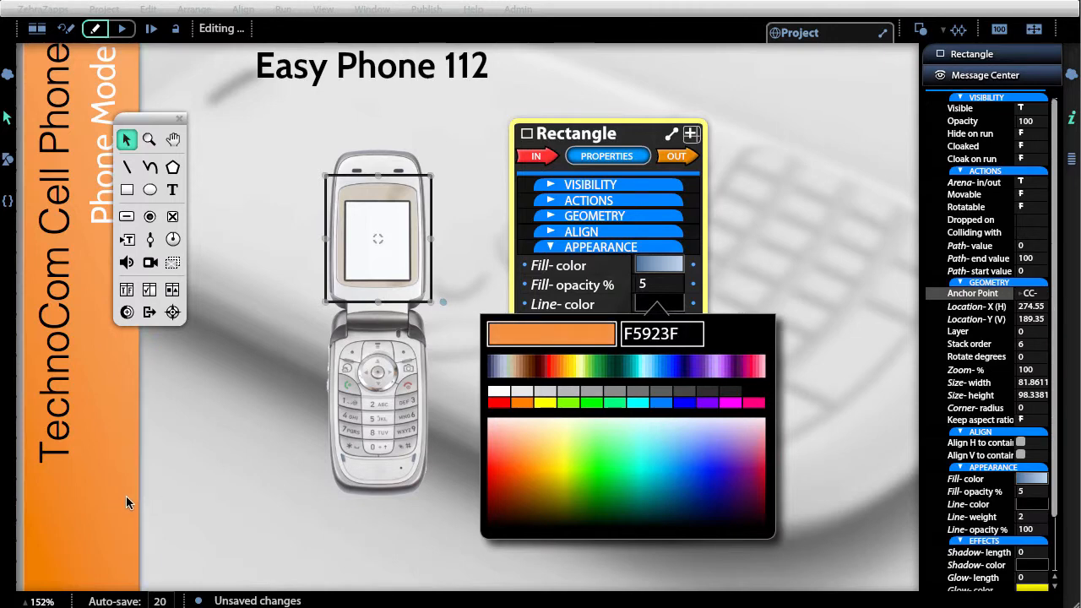
{"action": "left_click", "coordinate": [127, 388]}
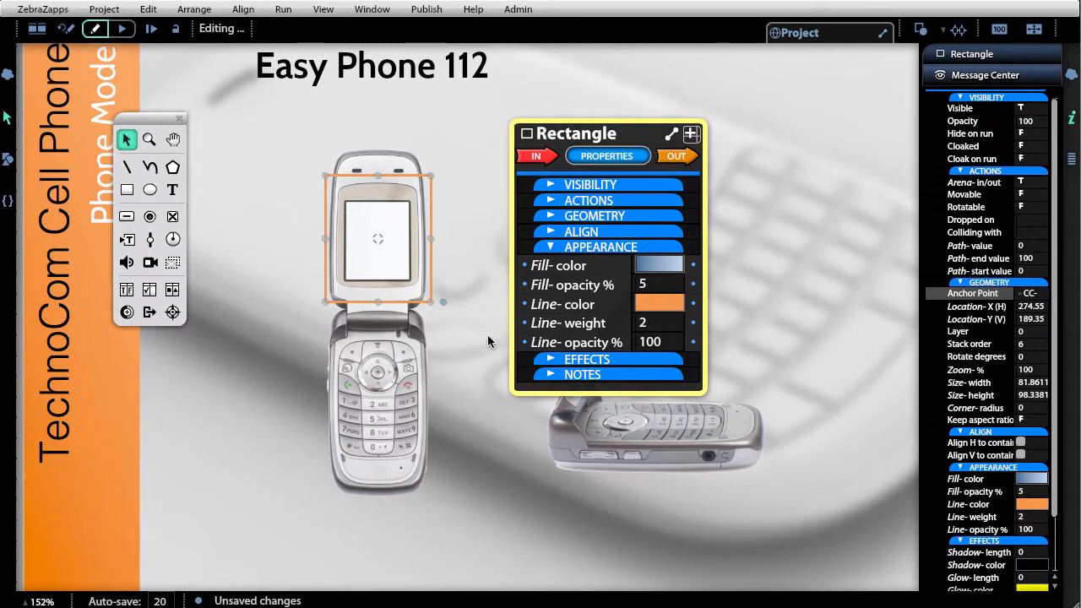
{"action": "left_click", "coordinate": [541, 312]}
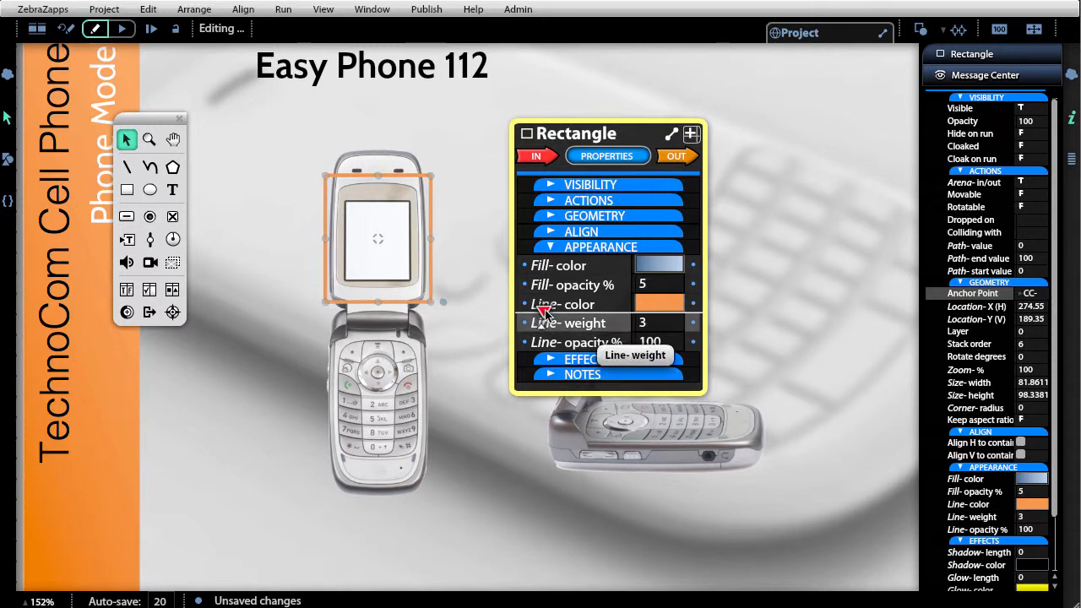
{"action": "left_click", "coordinate": [545, 313]}
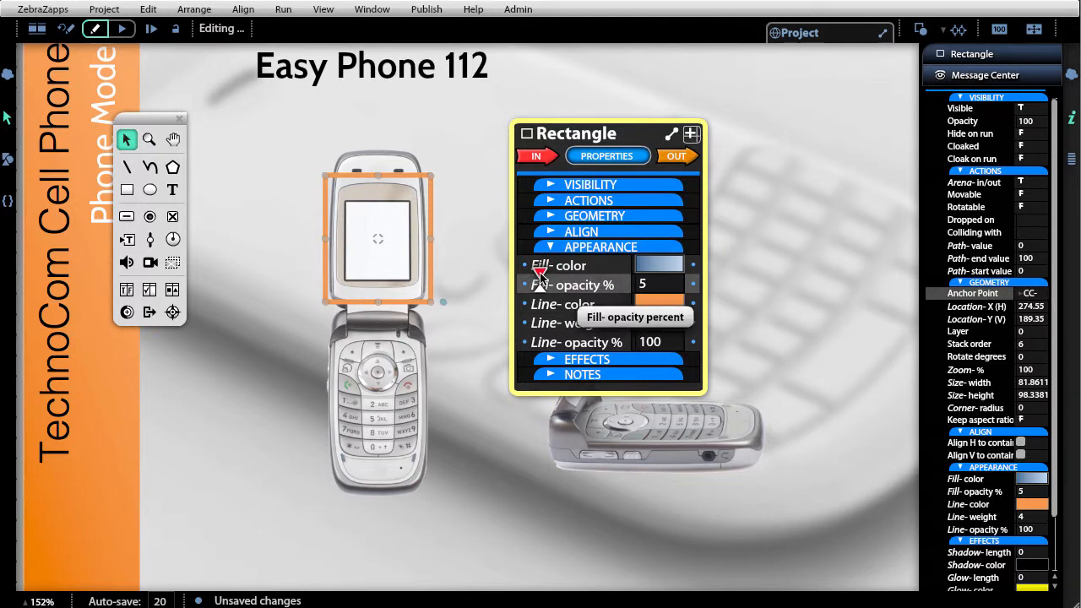
{"action": "left_click_drag", "start_coordinate": [541, 276], "coordinate": [538, 276]}
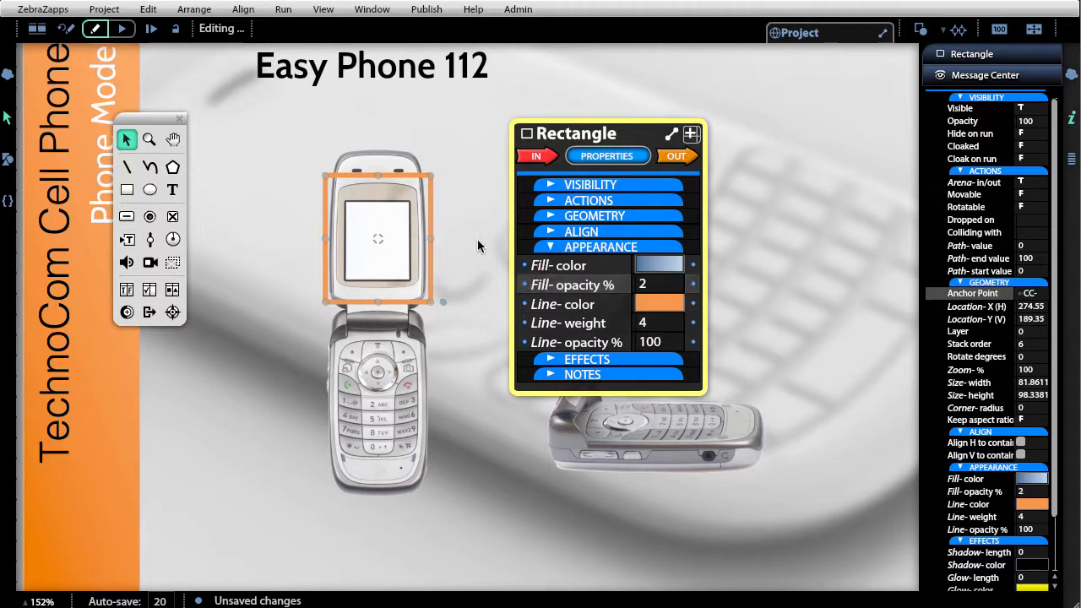
Lower the highlight rectangle's upper edge to make its height about 96 and collapse its properties.
{"action": "left_click_drag", "start_coordinate": [376, 175], "coordinate": [377, 179]}
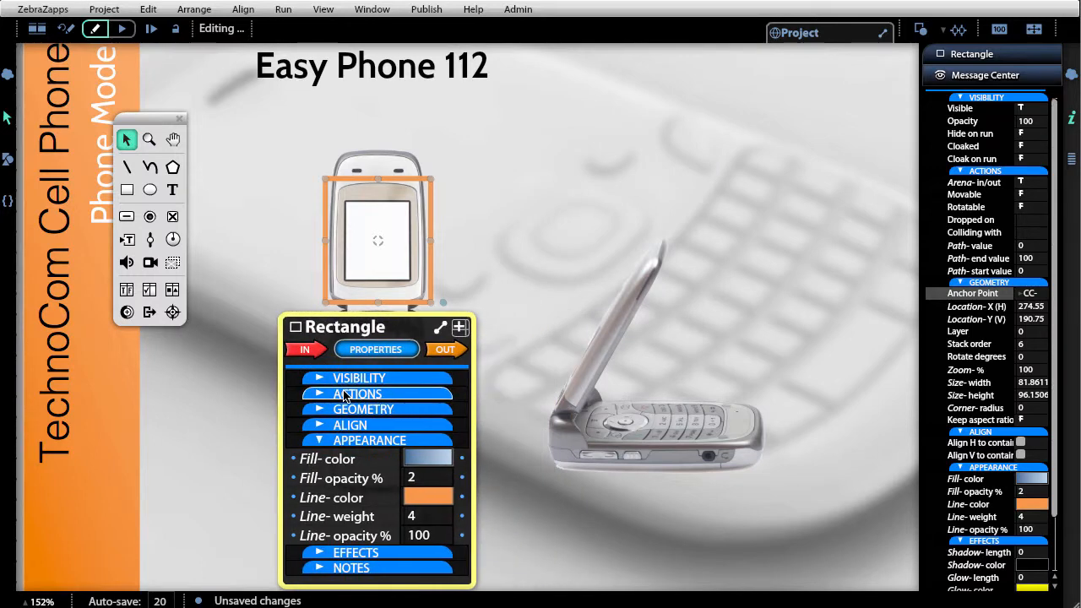
{"action": "left_click", "coordinate": [389, 350]}
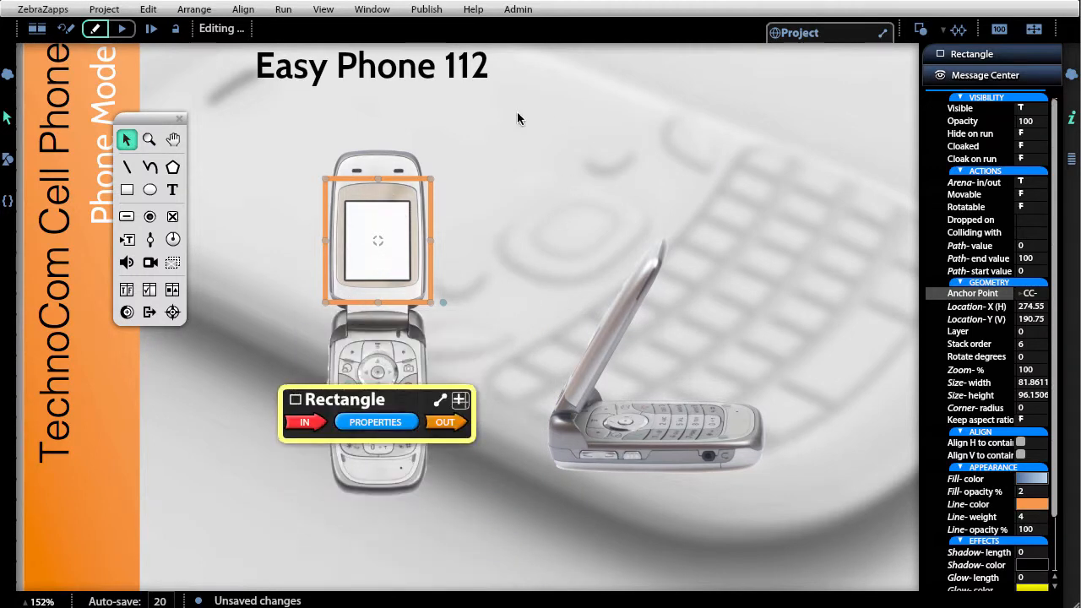
Add a text object about 90 wide reading "phone display" beside the front-view phone's screen.
{"action": "left_click", "coordinate": [170, 191]}
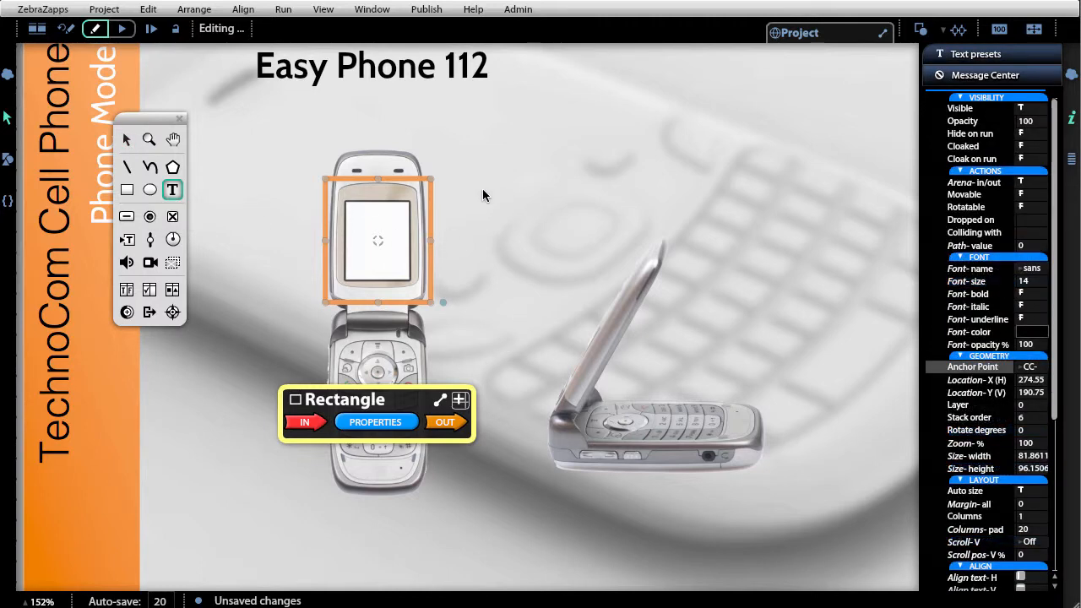
{"action": "left_click_drag", "start_coordinate": [465, 187], "coordinate": [581, 194]}
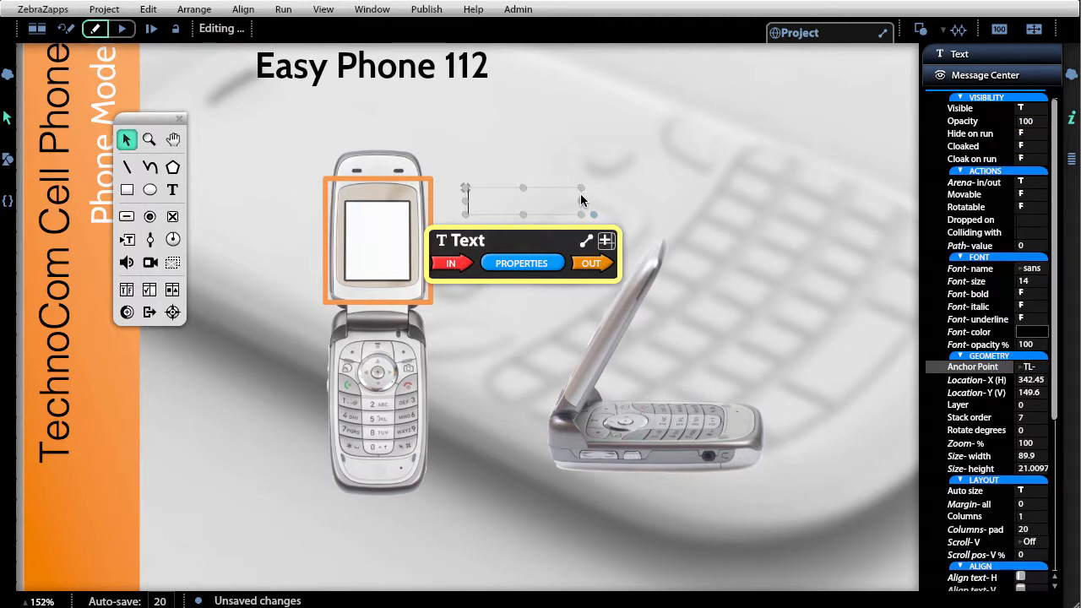
{"action": "type", "text": "phone"}
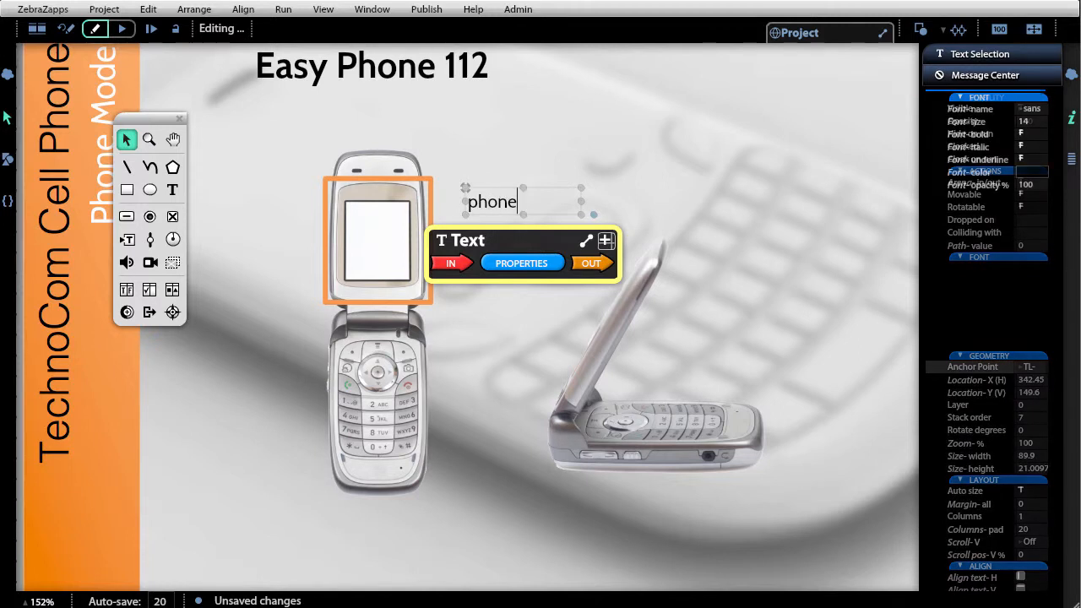
{"action": "type", "text": " display"}
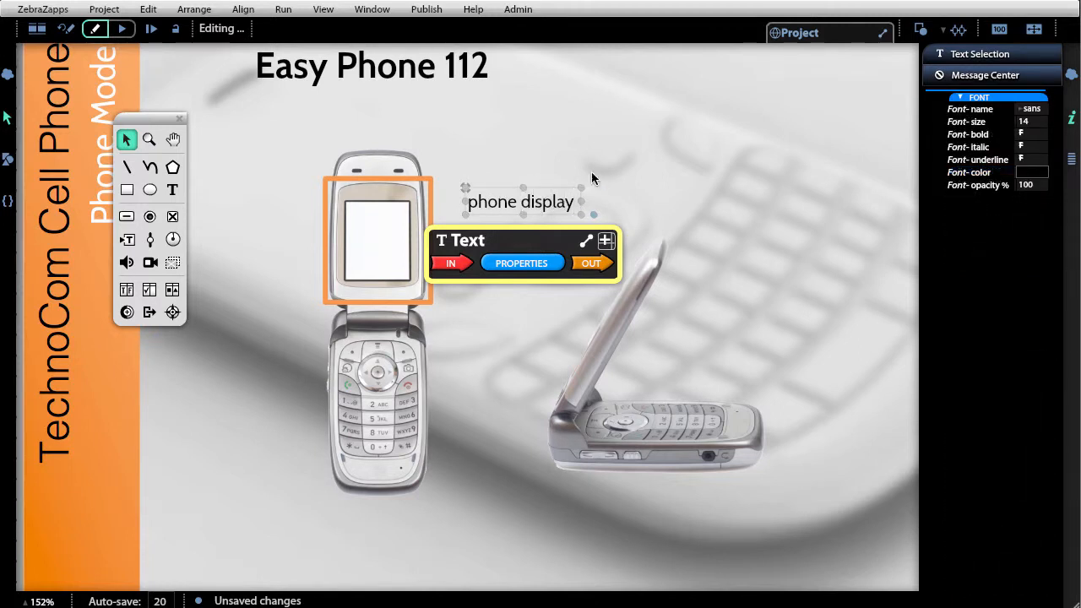
{"action": "left_click", "coordinate": [603, 99]}
Shift the phone display text slightly to location 352, 146.65 and move its property box farther from the front-view phone.
{"action": "left_click", "coordinate": [528, 204]}
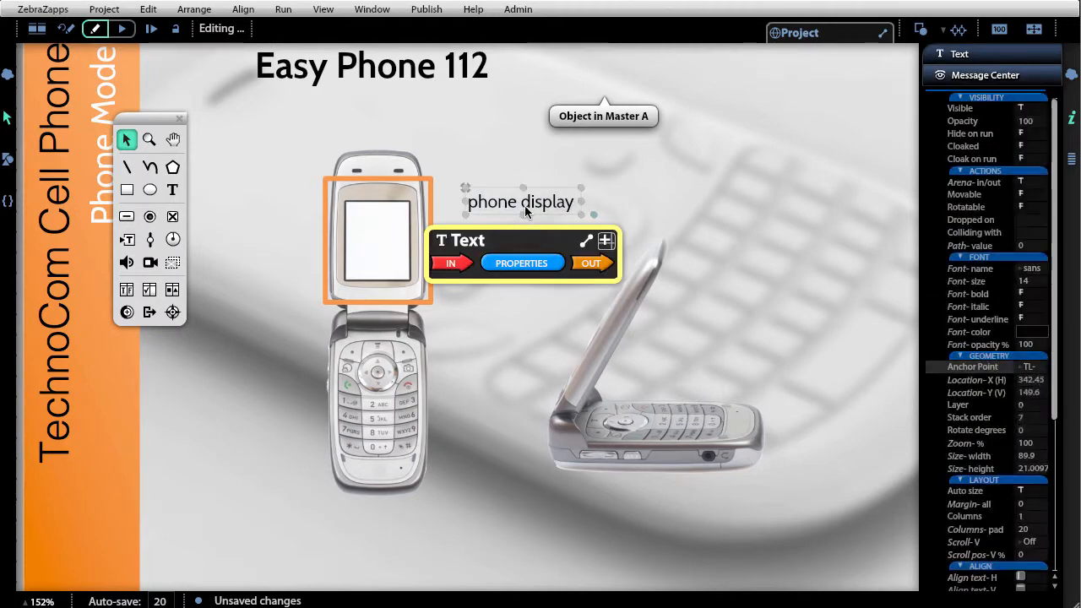
{"action": "mouse_move", "coordinate": [526, 207]}
{"action": "left_mouse_down"}
{"action": "mouse_move", "coordinate": [558, 204]}
{"action": "mouse_move", "coordinate": [542, 203]}
{"action": "left_mouse_up"}
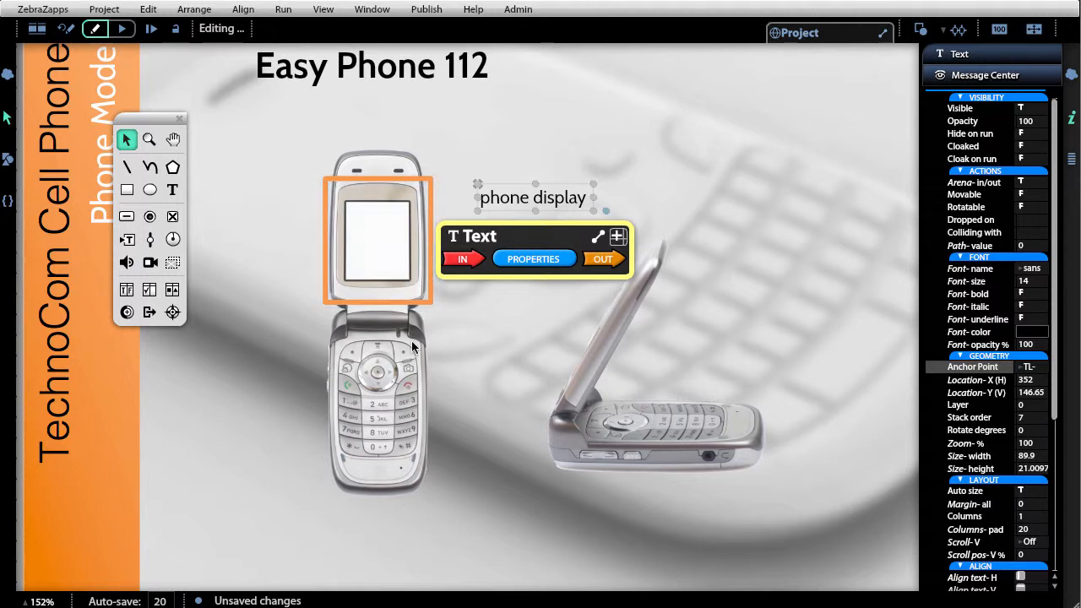
{"action": "left_click_drag", "start_coordinate": [562, 235], "coordinate": [637, 236]}
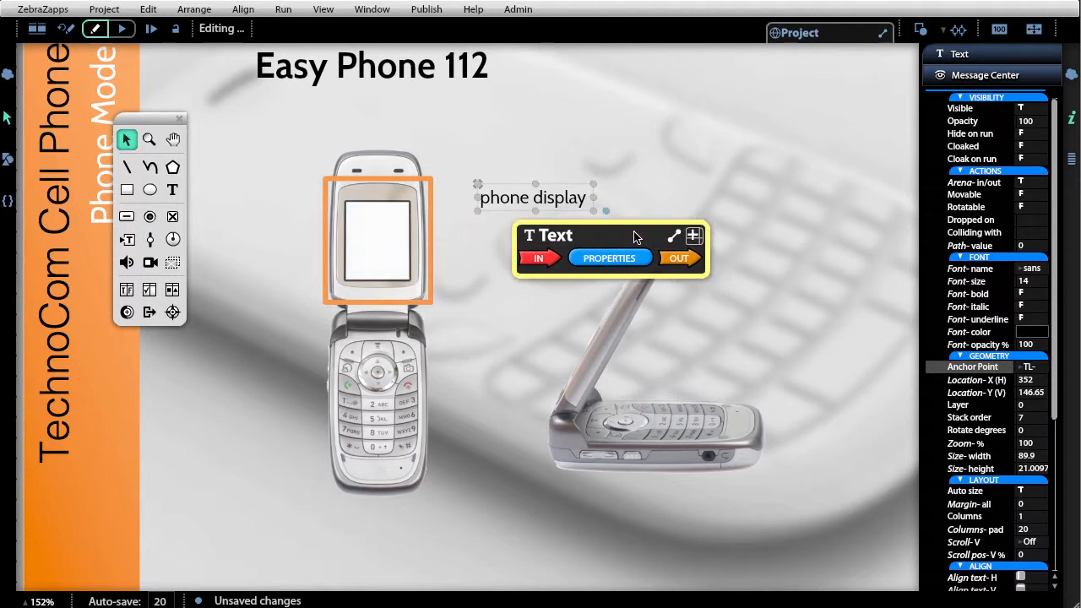
Expose the rectangle's Point & Click outputs alongside the phone display text's Display inputs, with both objects selected.
{"action": "left_click", "coordinate": [375, 275]}
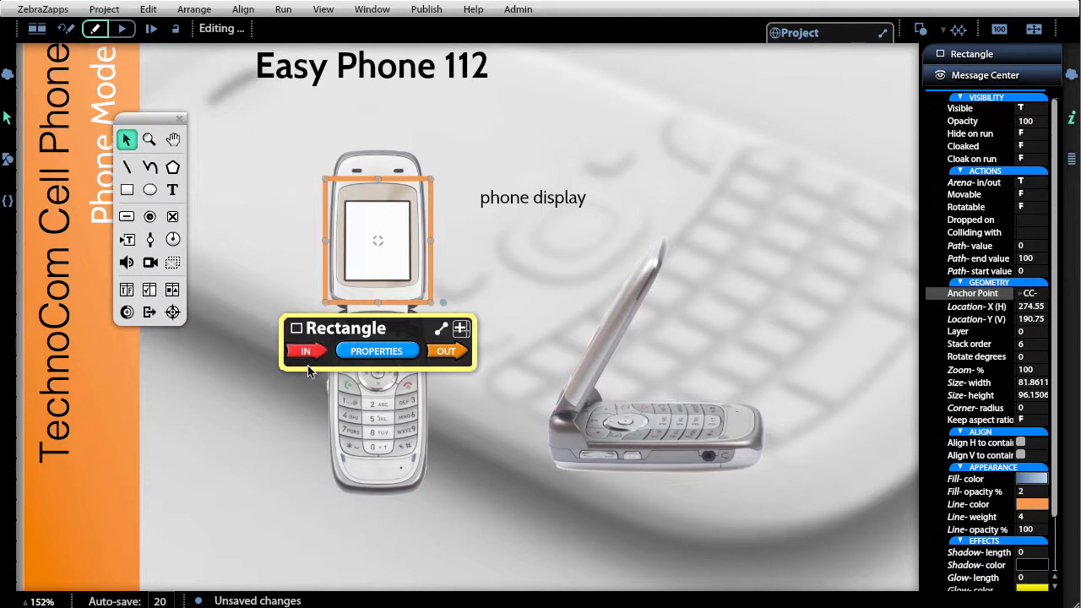
{"action": "left_click", "coordinate": [443, 355]}
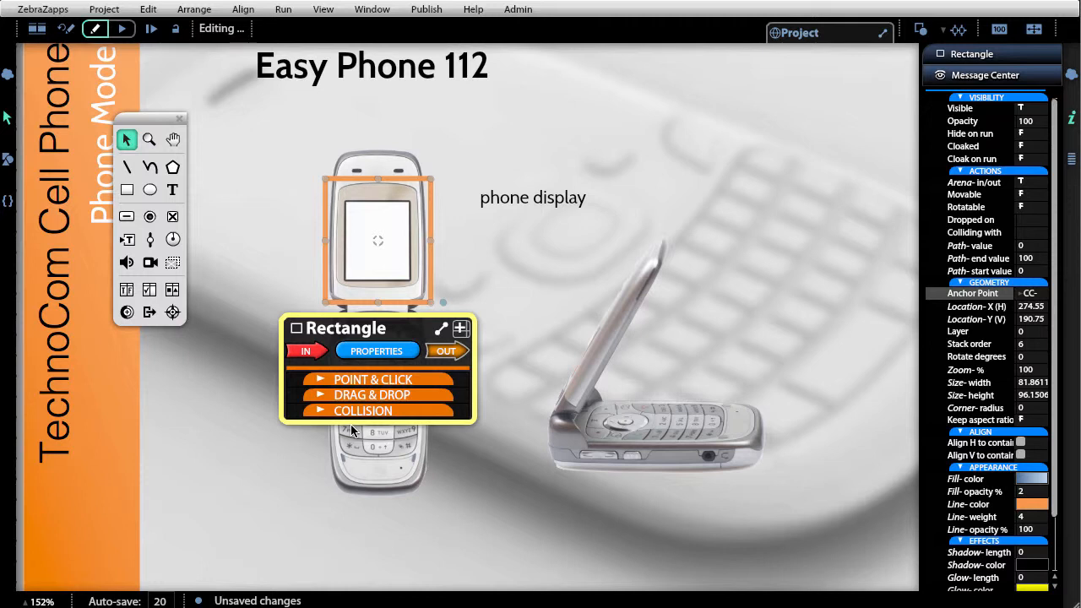
{"action": "left_click", "coordinate": [372, 380]}
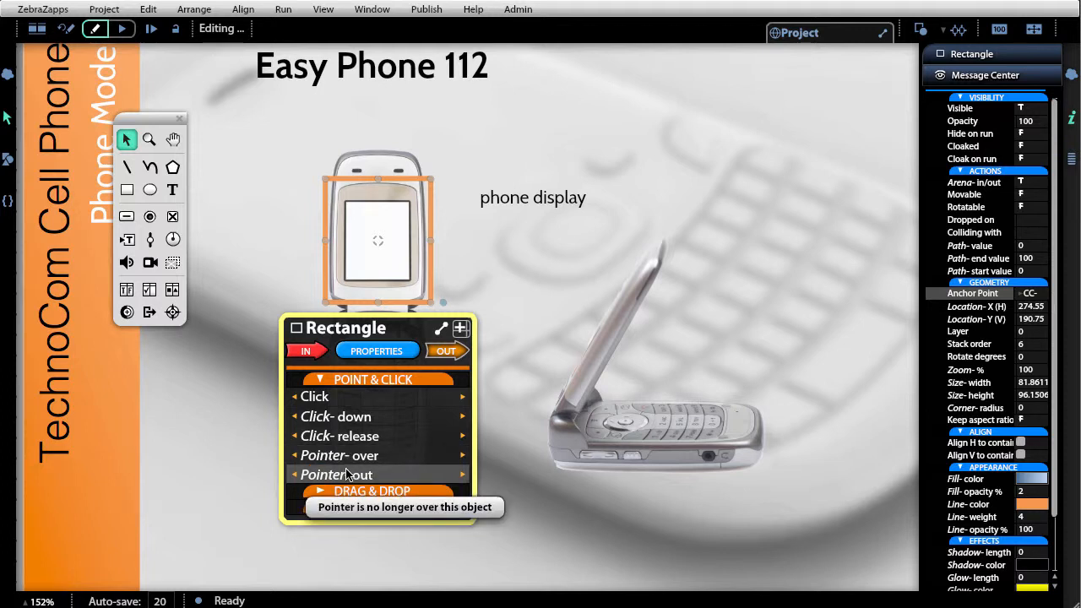
{"action": "left_click", "coordinate": [548, 199]}
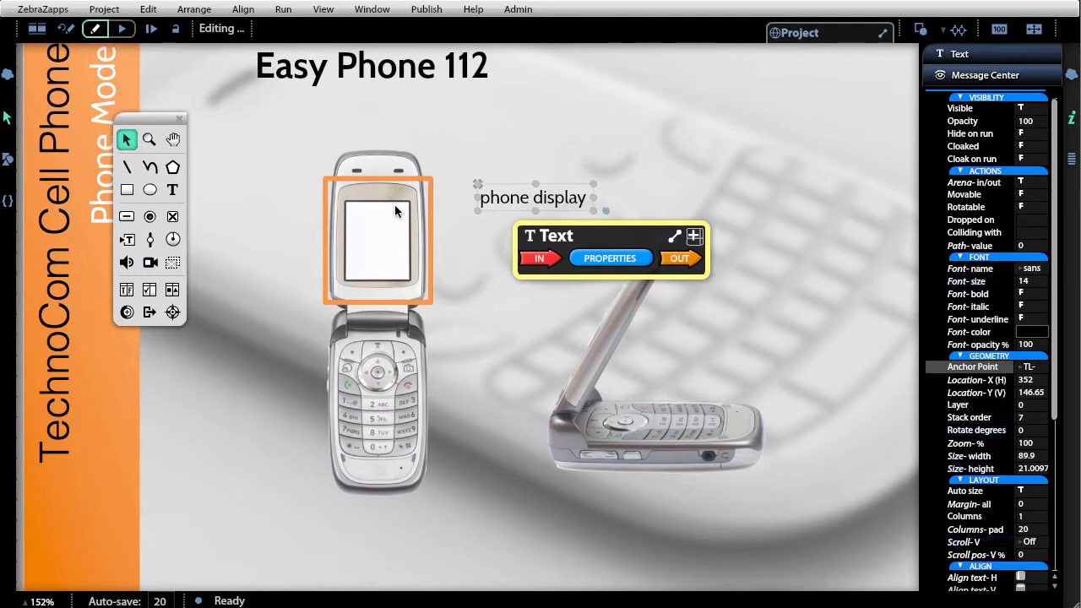
{"action": "left_click", "coordinate": [540, 261]}
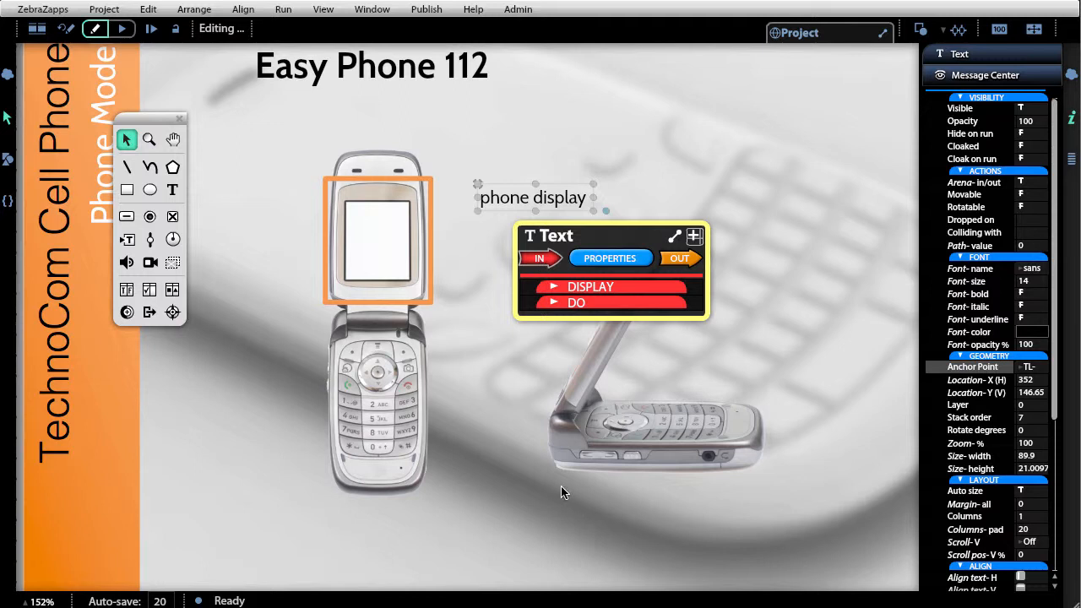
{"action": "left_click", "coordinate": [578, 289]}
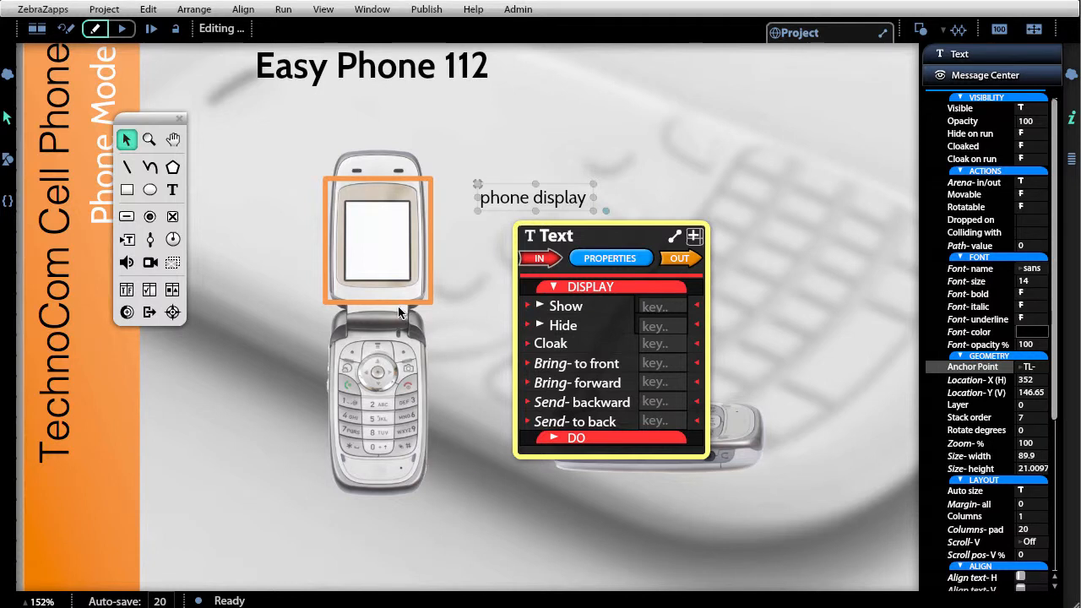
{"action": "left_click", "coordinate": [398, 242], "text": "shift"}
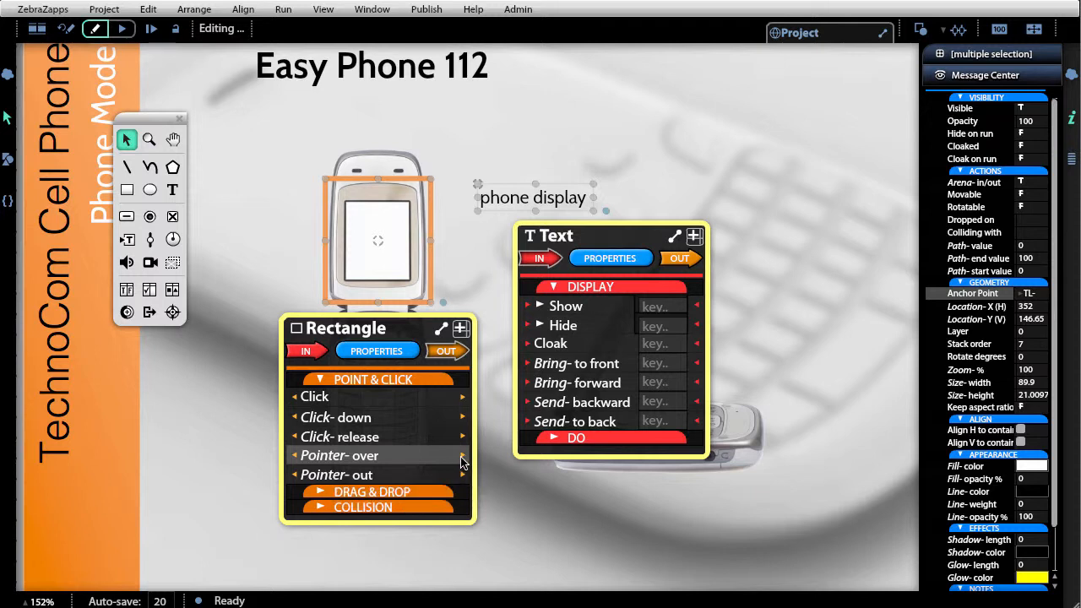
Wire the rectangle's Pointer-over output to the text's Show input and Pointer-out to Hide, and undo both connections.
{"action": "left_click_drag", "start_coordinate": [463, 457], "coordinate": [547, 529]}
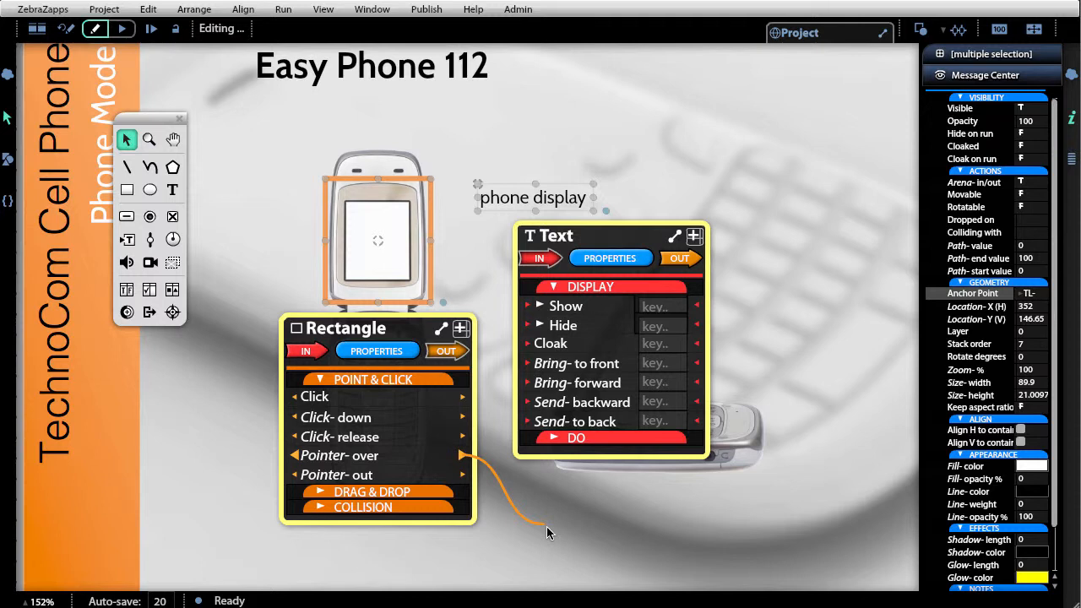
{"action": "left_click_drag", "start_coordinate": [547, 527], "coordinate": [541, 310]}
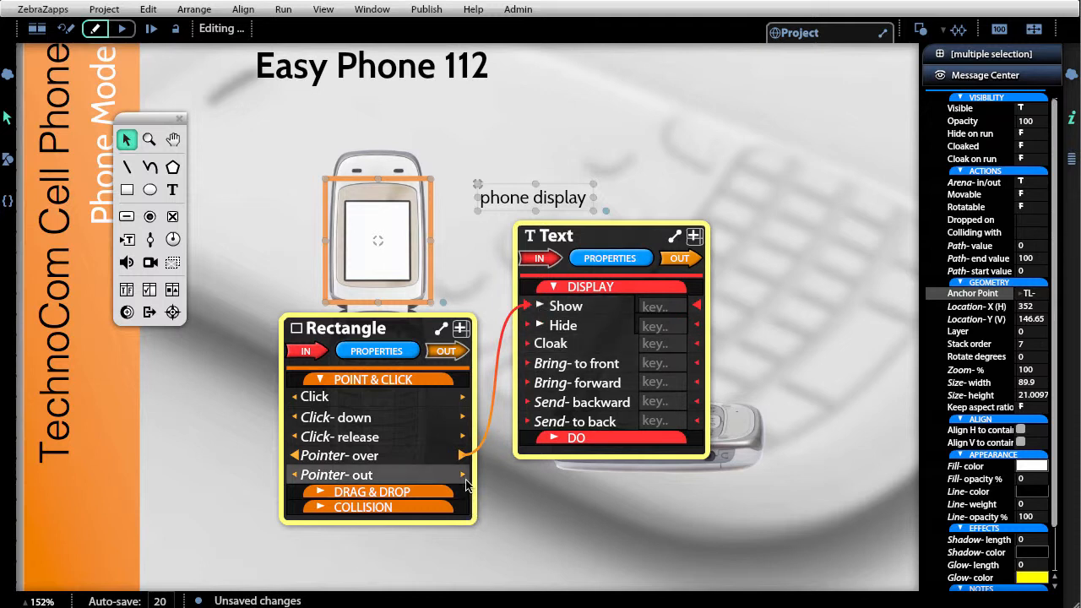
{"action": "left_click_drag", "start_coordinate": [464, 481], "coordinate": [537, 330]}
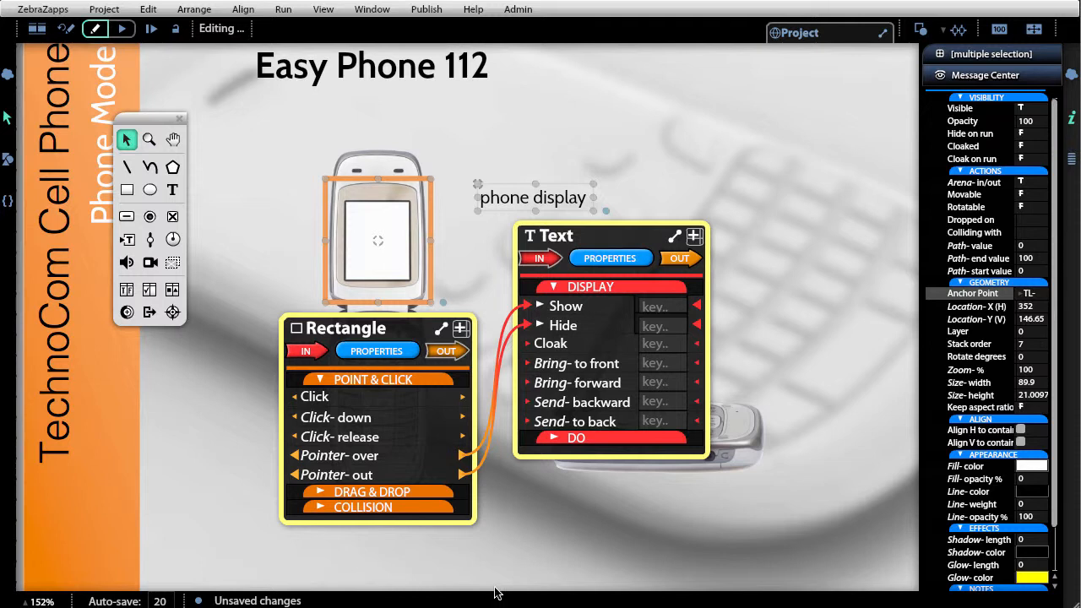
{"action": "key", "text": "ctrl+z"}
{"action": "key", "text": "ctrl+z"}
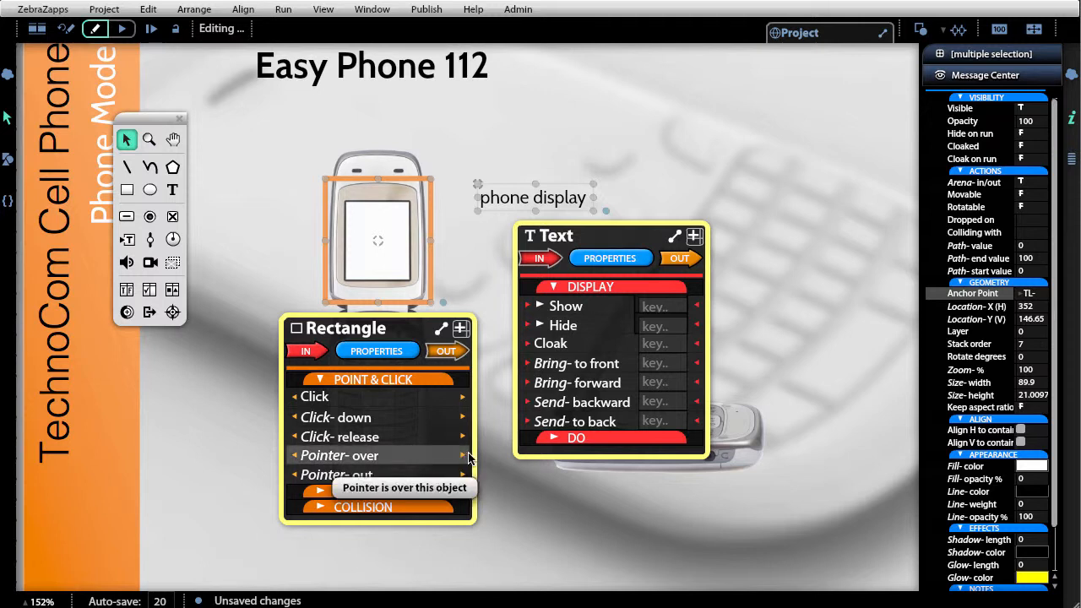
Repeat the Pointer-over to Show and Pointer-out to Hide connections and undo them one at a time.
{"action": "left_click_drag", "start_coordinate": [470, 457], "coordinate": [540, 308]}
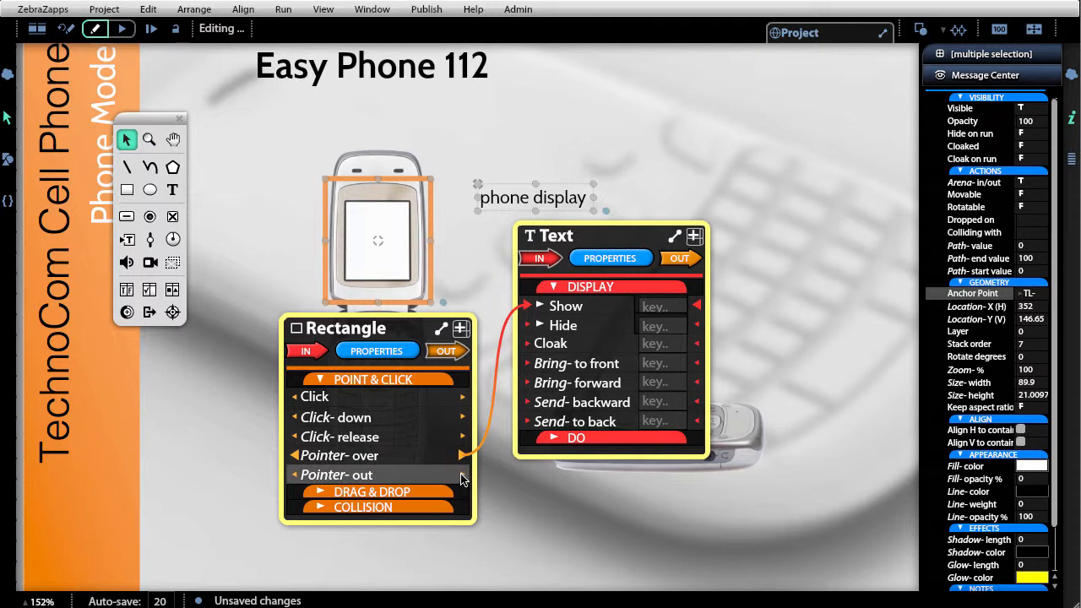
{"action": "left_click_drag", "start_coordinate": [464, 476], "coordinate": [585, 333]}
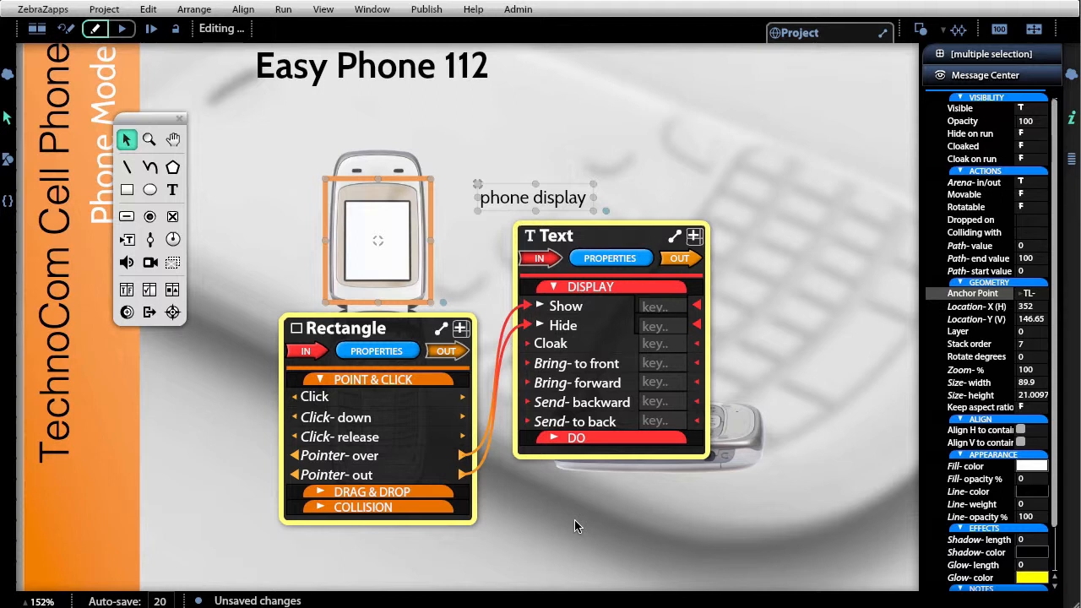
{"action": "key", "text": "ctrl+z"}
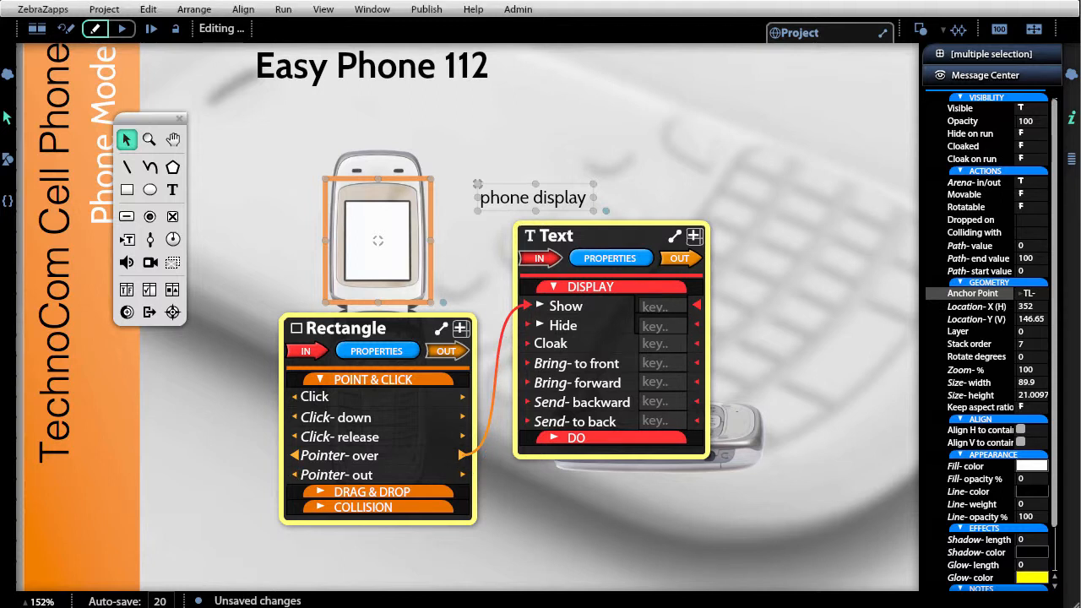
{"action": "key", "text": "ctrl+z"}
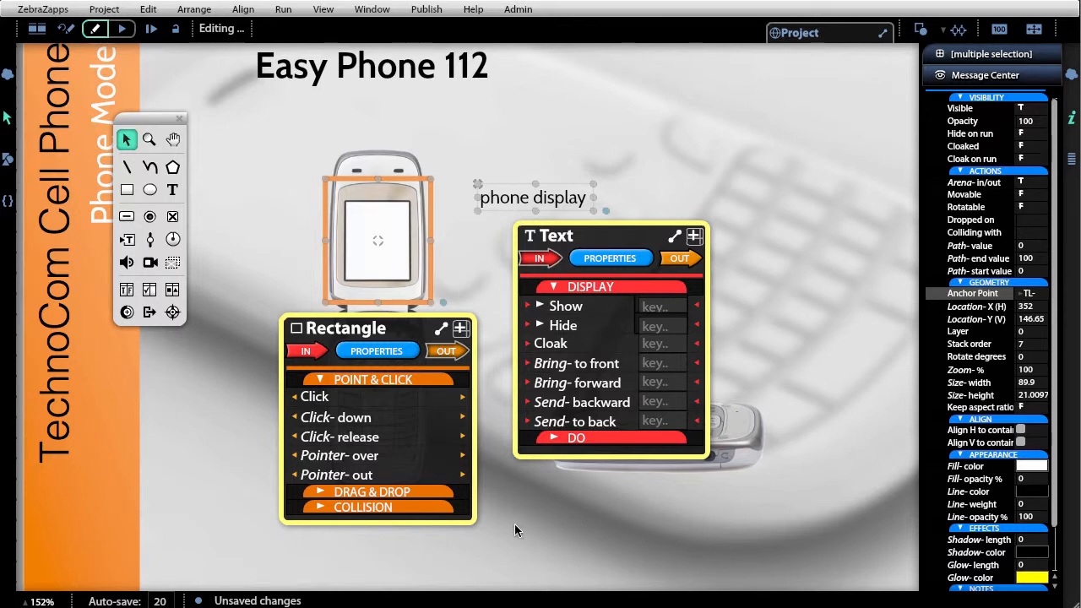
Connect Pointer-over to Show and remove that wire, and reconnect Pointer-over to Hide, rerouting it to Show.
{"action": "left_click_drag", "start_coordinate": [462, 455], "coordinate": [525, 307]}
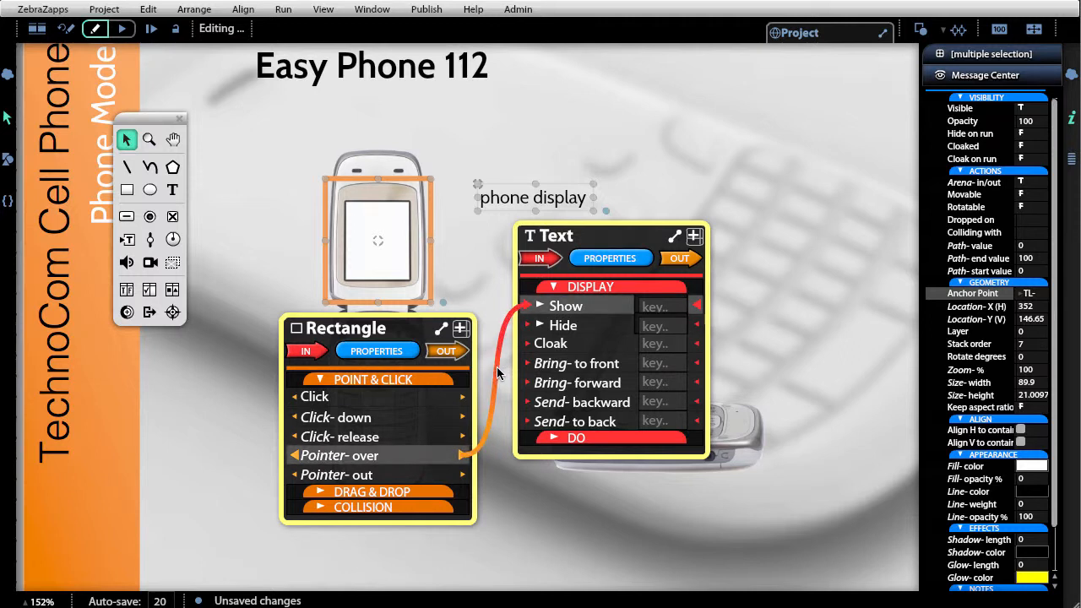
{"action": "left_click", "coordinate": [497, 366]}
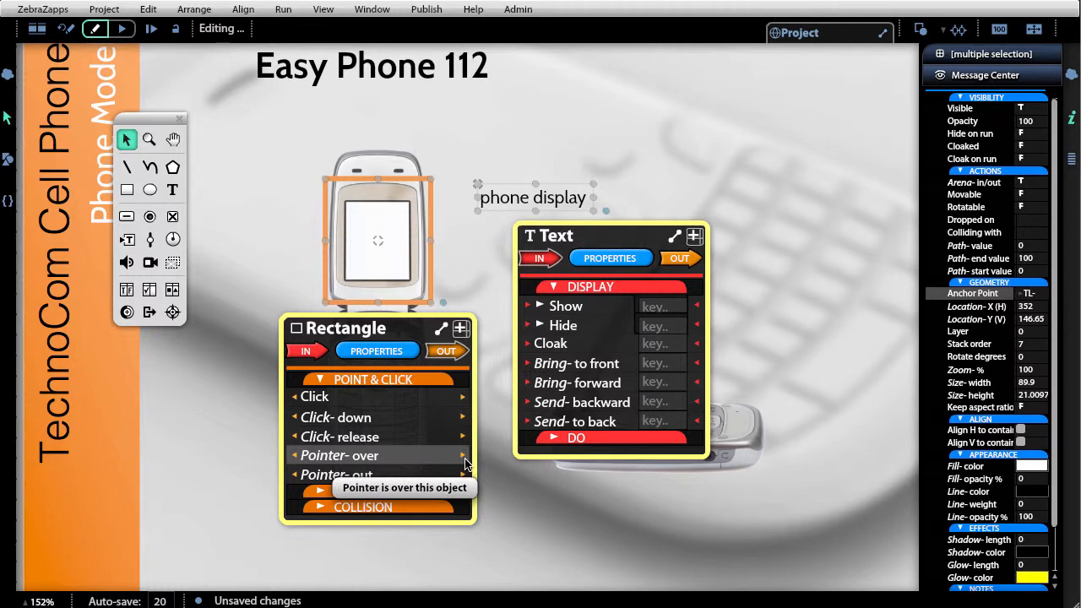
{"action": "left_click_drag", "start_coordinate": [465, 462], "coordinate": [523, 329]}
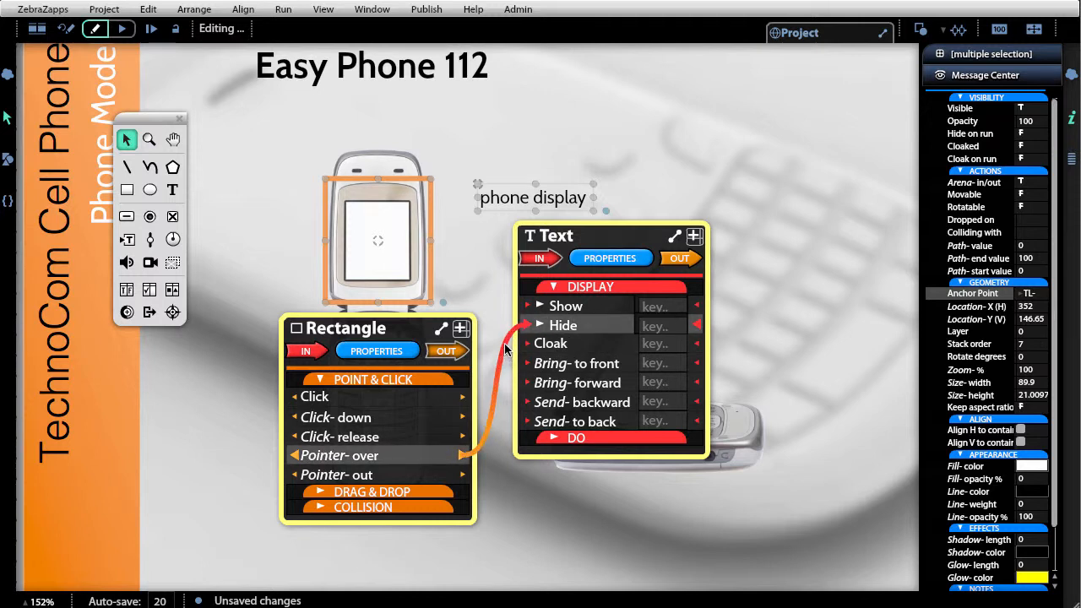
{"action": "left_click_drag", "start_coordinate": [504, 343], "coordinate": [524, 308]}
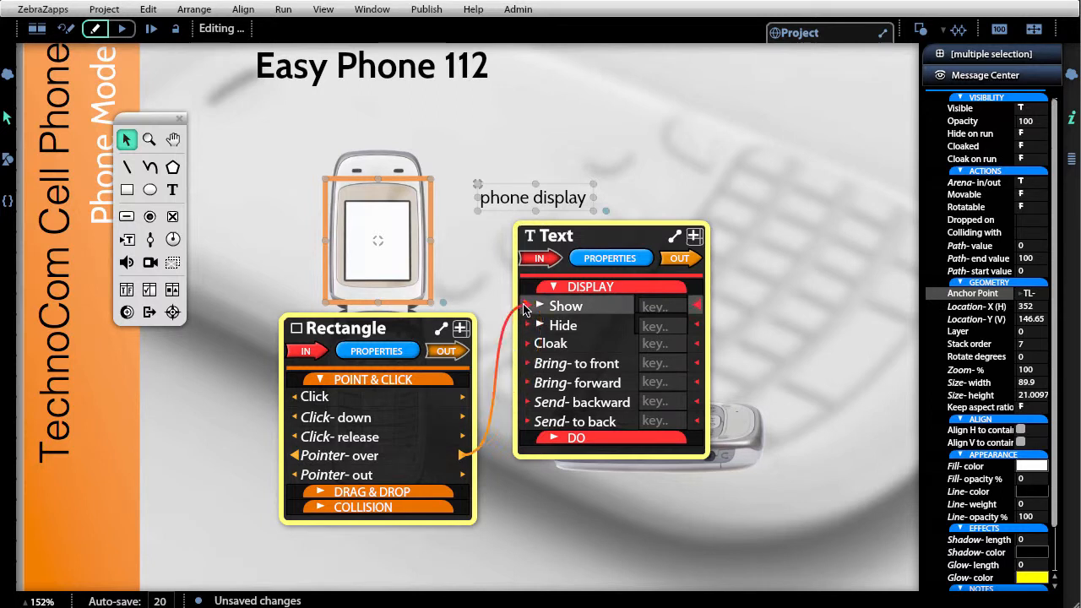
Wire Pointer-out to the text's Hide input, and remove both wires and clear the selection.
{"action": "left_click_drag", "start_coordinate": [462, 474], "coordinate": [528, 328]}
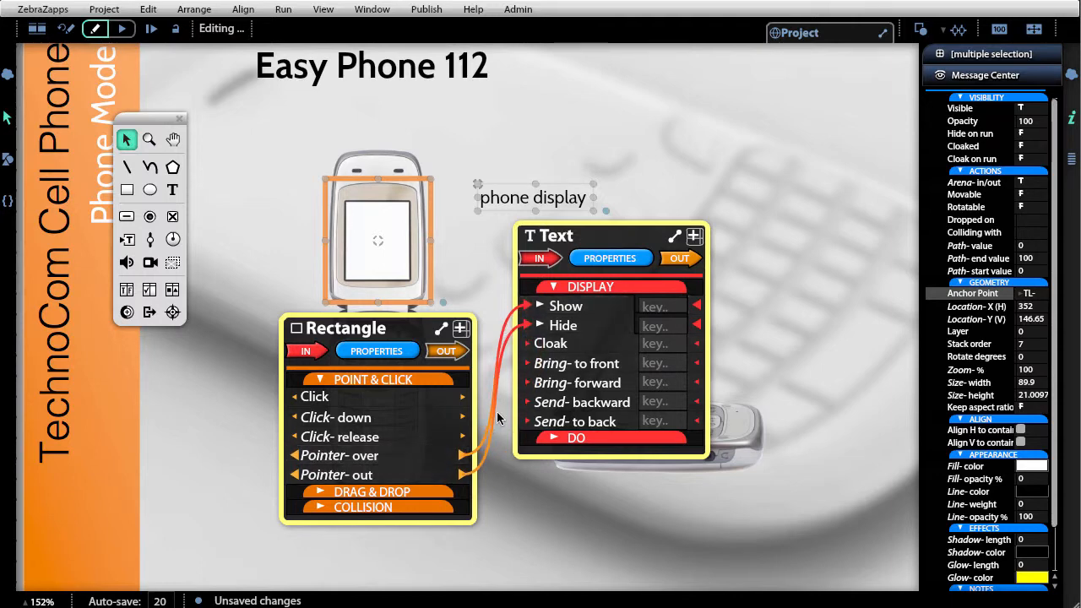
{"action": "left_click", "coordinate": [497, 411]}
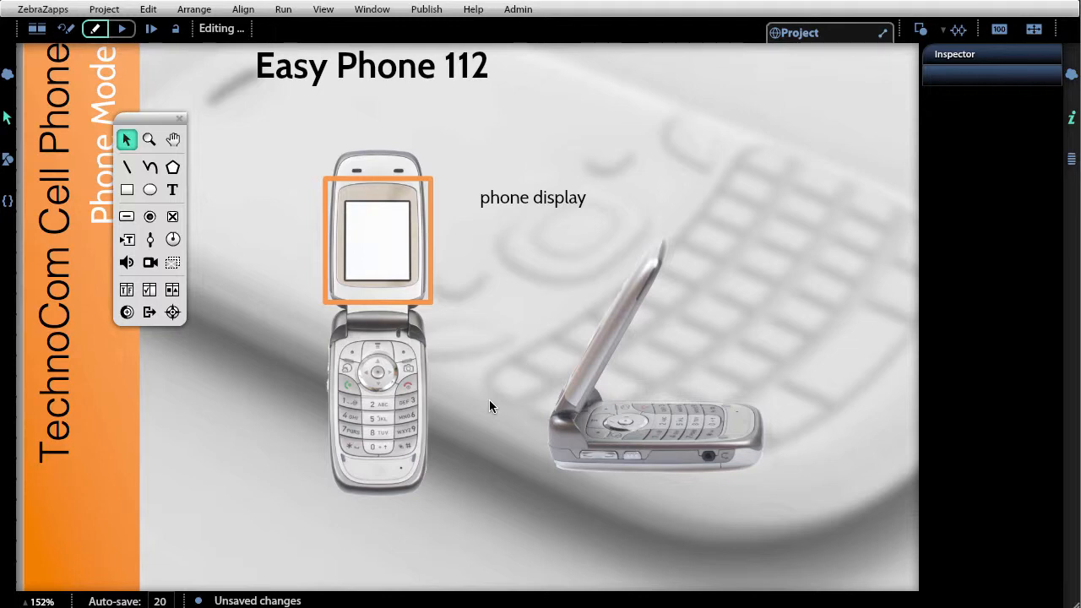
{"action": "left_click", "coordinate": [376, 284]}
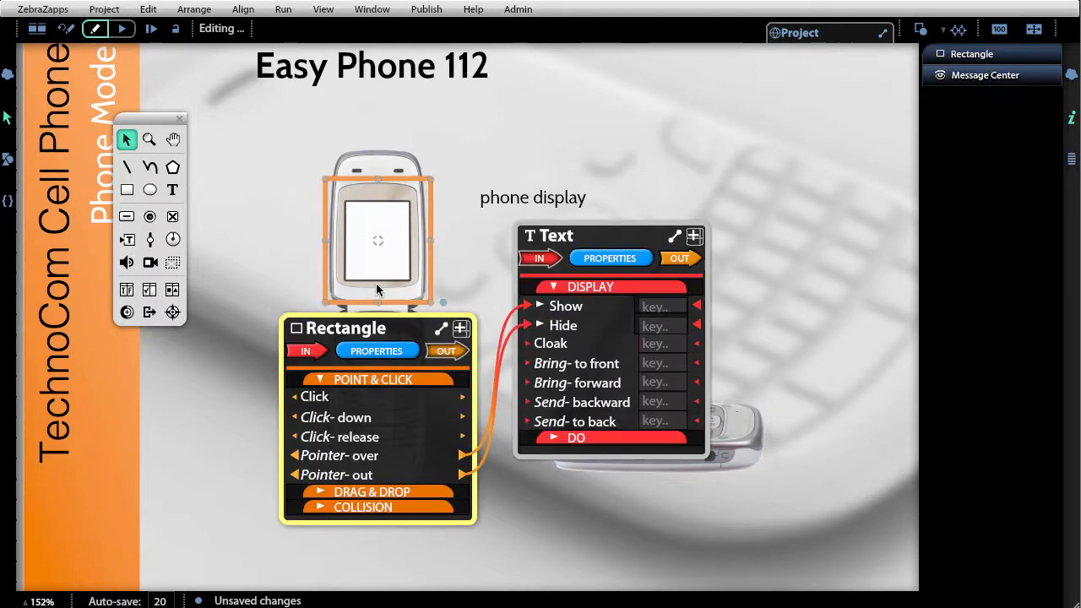
{"action": "left_click", "coordinate": [493, 412]}
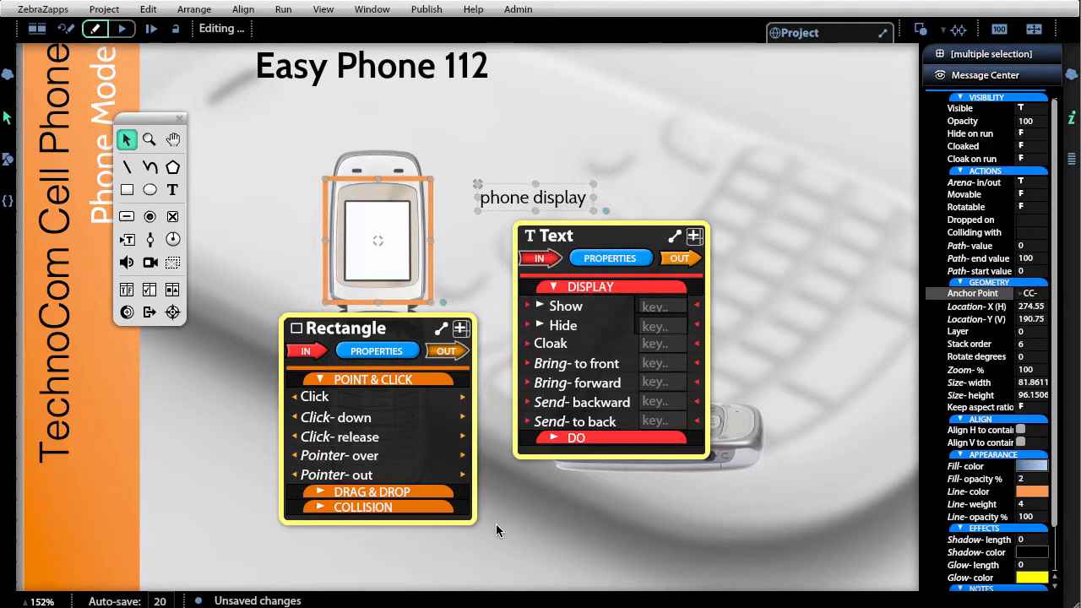
{"action": "left_click", "coordinate": [496, 529]}
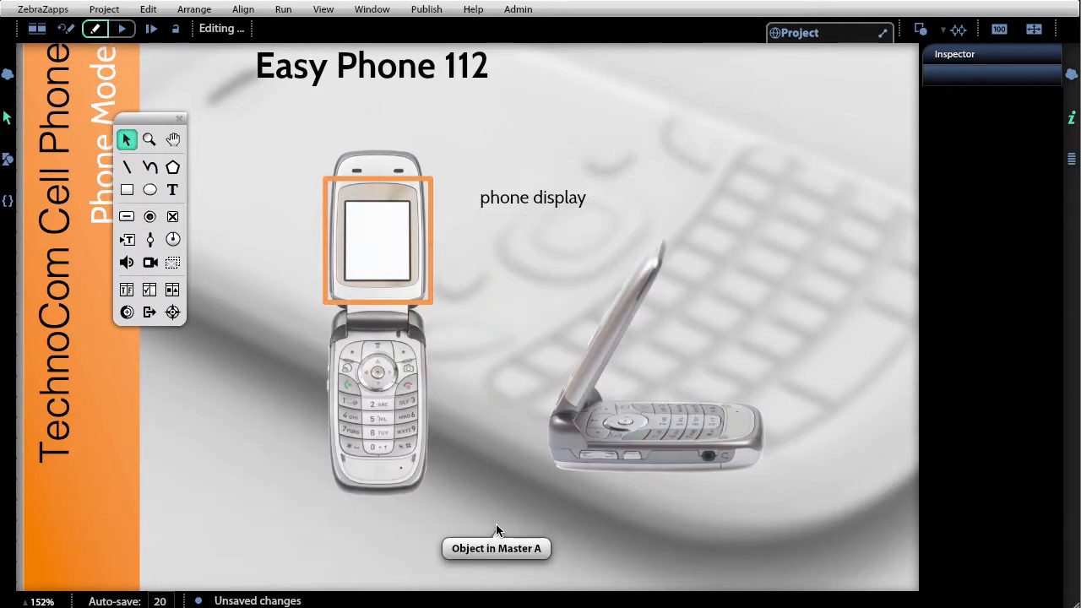
Try wiring the highlight rectangle's Pointer-over output to the text's Show input and Pointer-out to Hide, and undo the connections.
{"action": "left_click", "coordinate": [409, 286]}
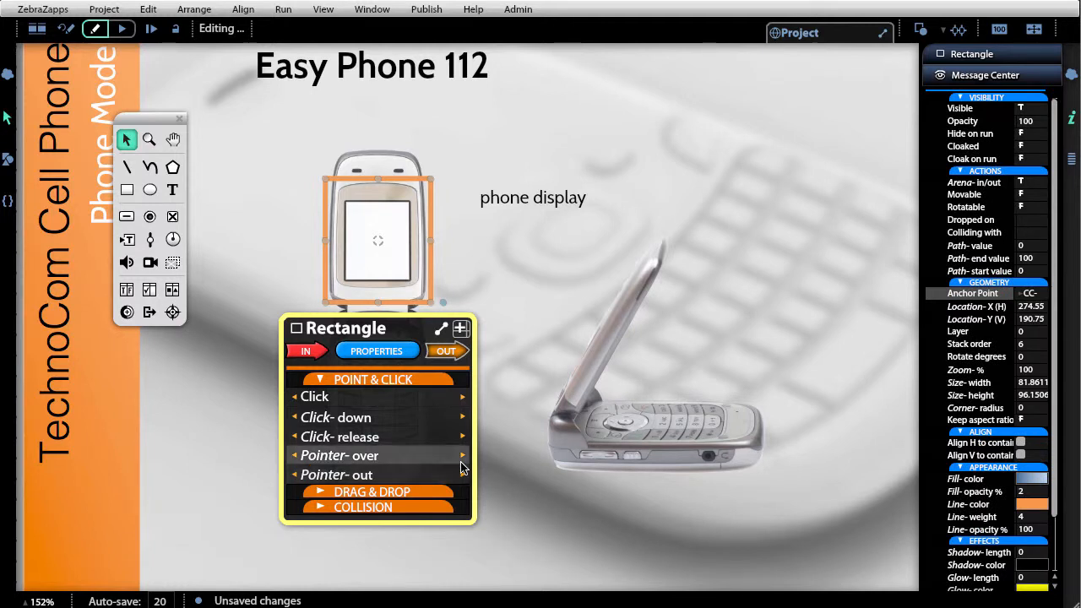
{"action": "left_click_drag", "start_coordinate": [463, 455], "coordinate": [518, 197]}
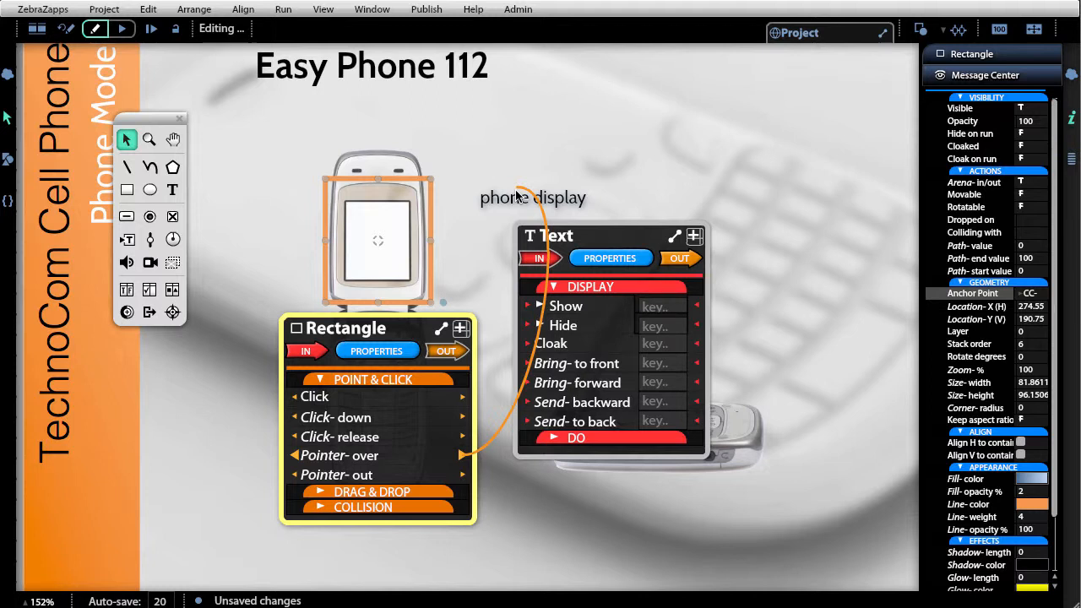
{"action": "left_click_drag", "start_coordinate": [517, 197], "coordinate": [541, 308]}
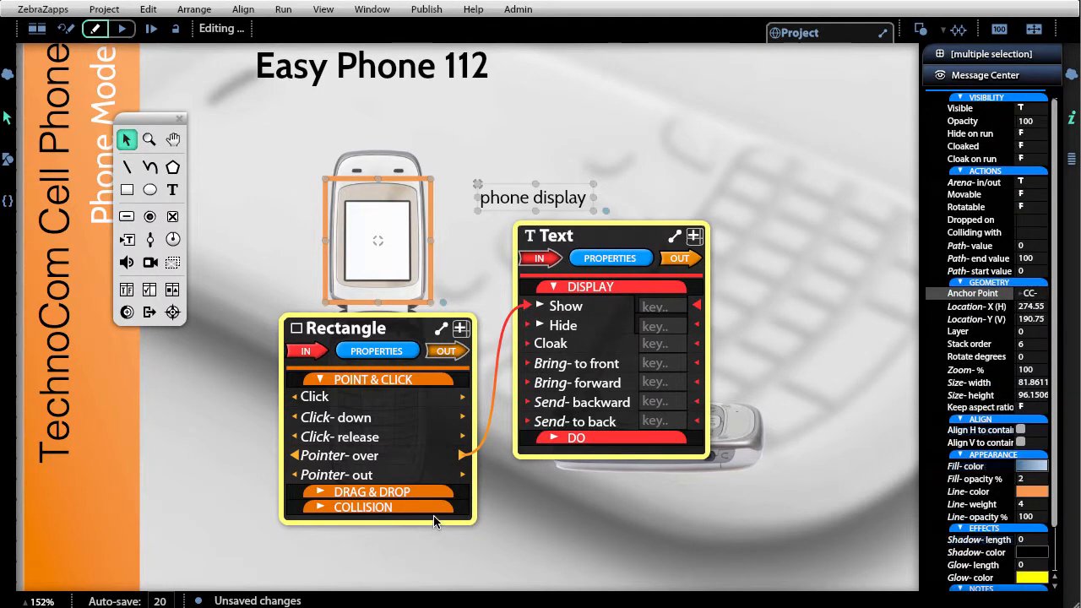
{"action": "left_click_drag", "start_coordinate": [463, 475], "coordinate": [541, 328]}
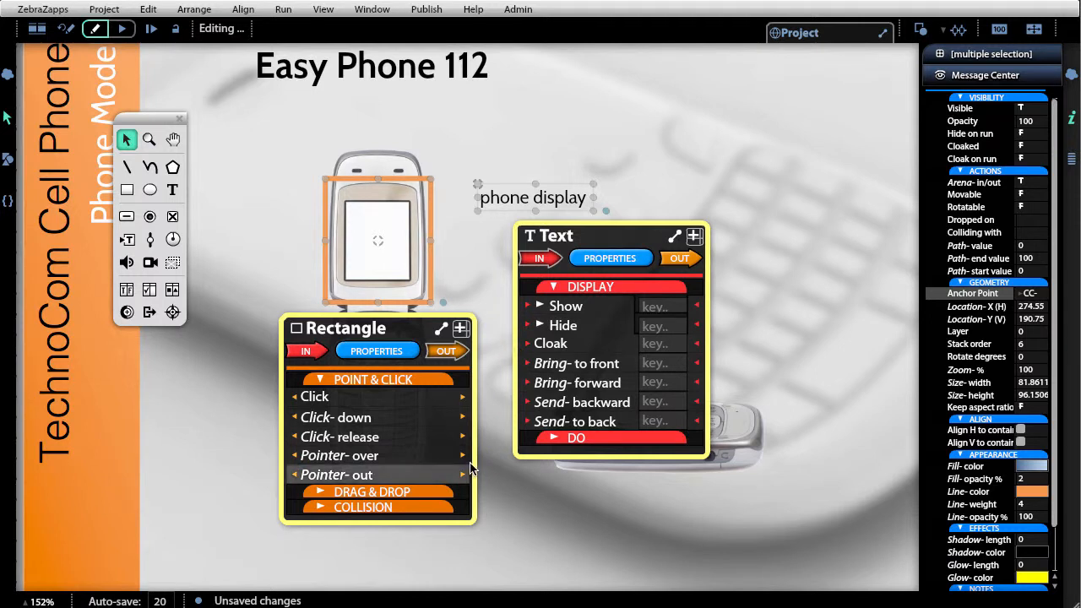
{"action": "left_click_drag", "start_coordinate": [463, 455], "coordinate": [528, 305]}
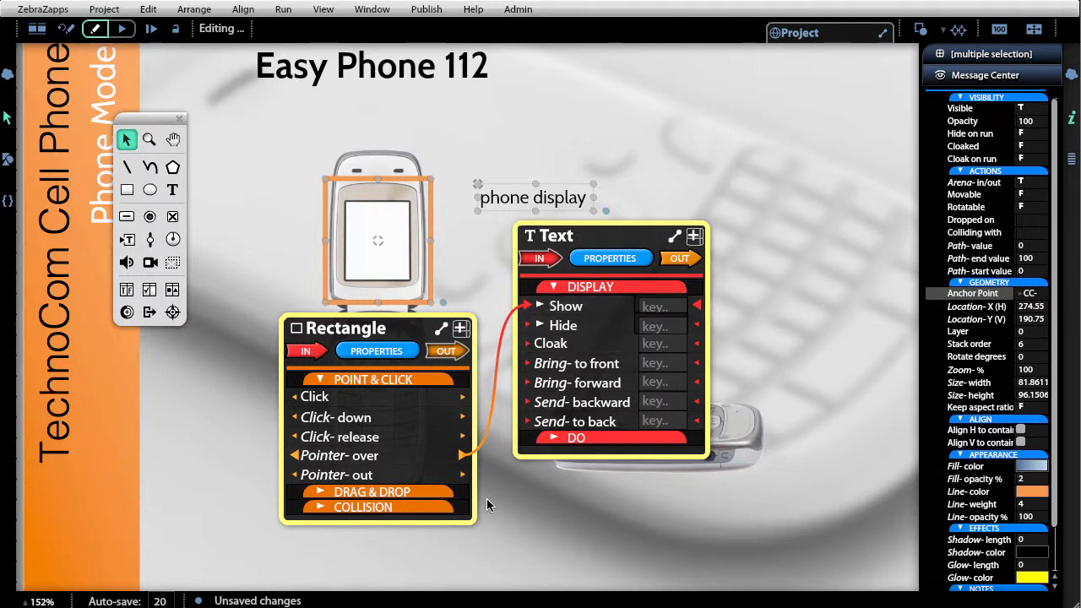
{"action": "key", "text": "ctrl+z"}
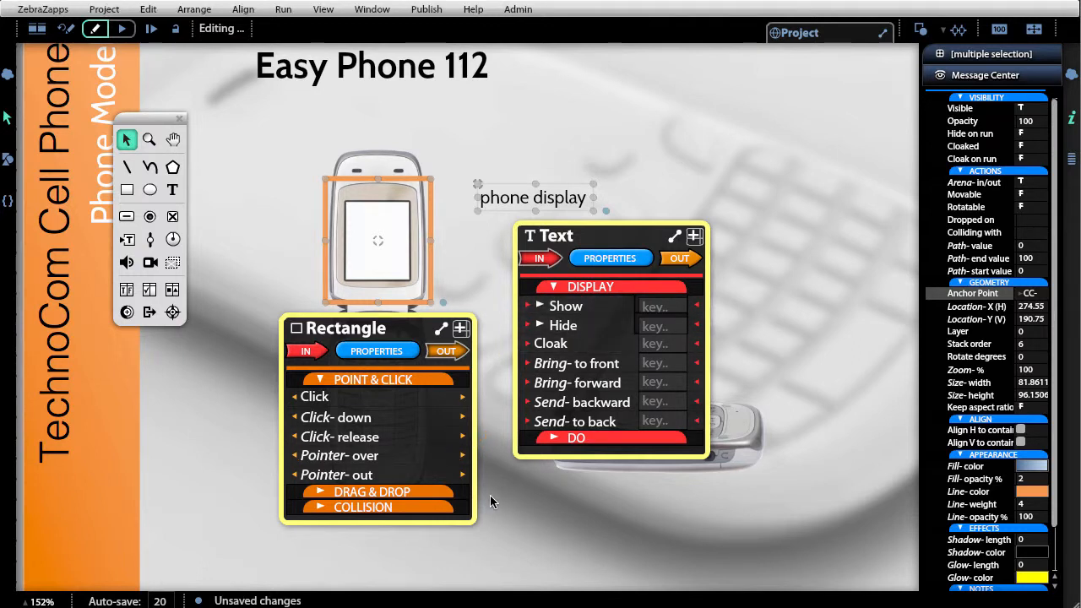
Connect the rectangle's Pointer-over output to the "phone display" text's Show input and its Pointer-out output to Hide.
{"action": "left_click_drag", "start_coordinate": [463, 456], "coordinate": [525, 308]}
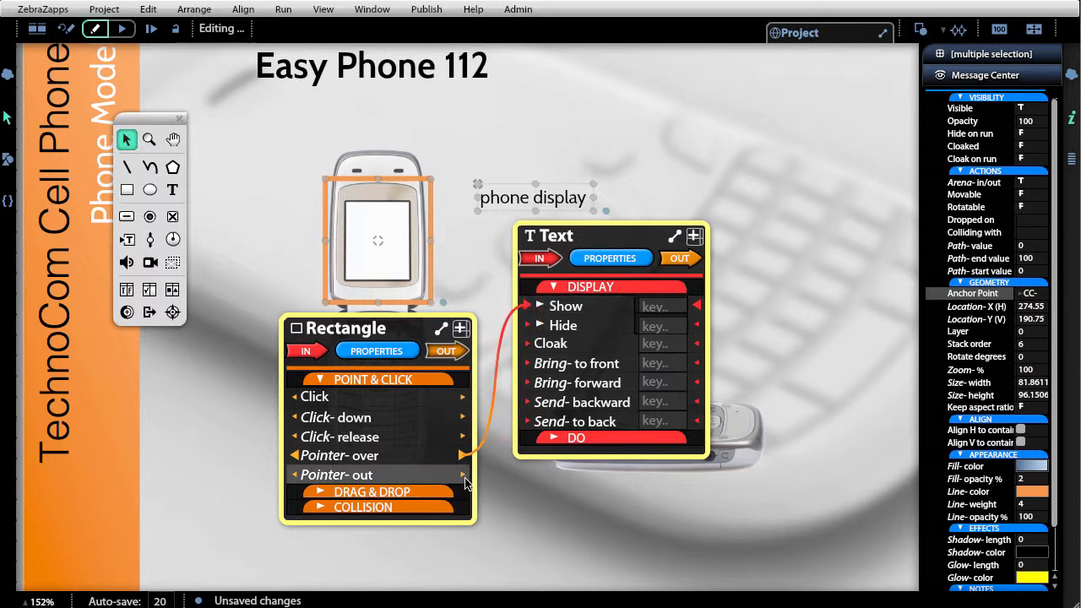
{"action": "left_click_drag", "start_coordinate": [463, 475], "coordinate": [538, 331]}
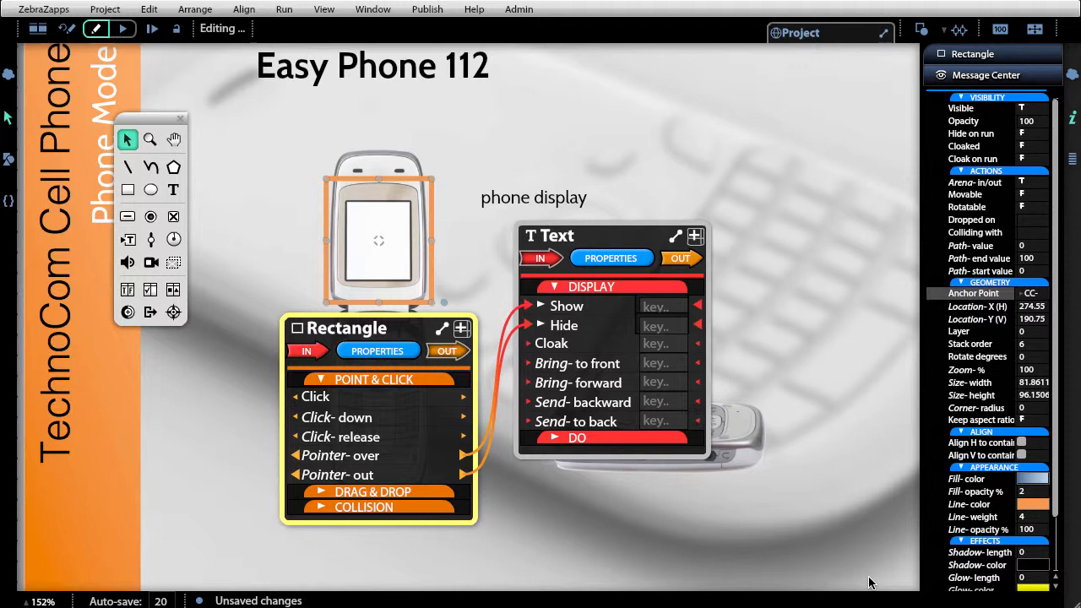
Run the event to test the rollover on the phone's display rectangle, and return to editing with the objects reset.
{"action": "key", "text": "ctrl+minus"}
{"action": "key", "text": "ctrl+minus"}
{"action": "key", "text": "ctrl+minus"}
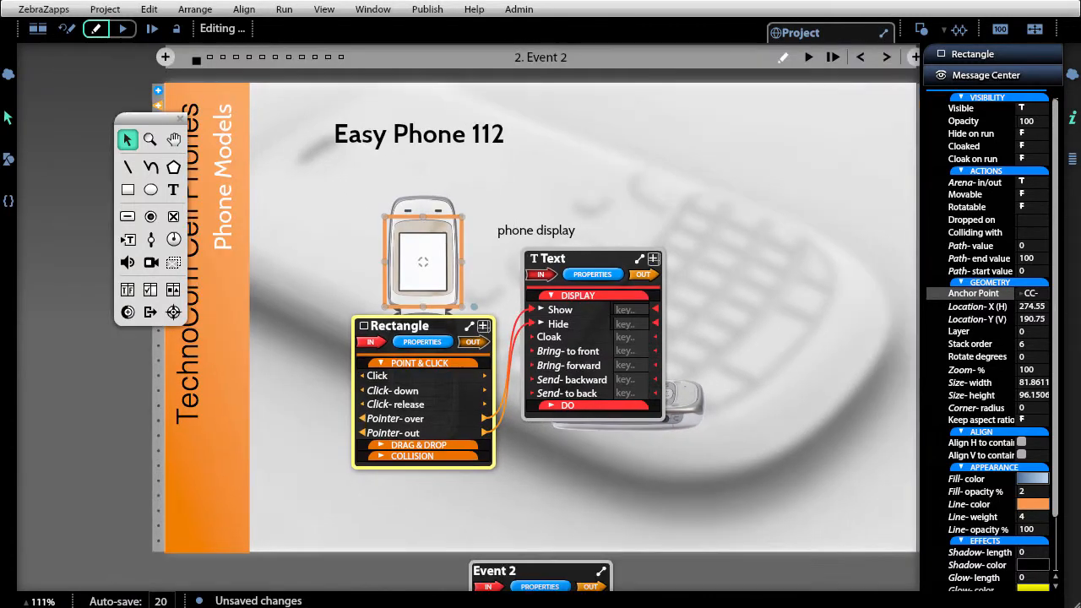
{"action": "key", "text": "ctrl+minus"}
{"action": "key", "text": "ctrl+minus"}
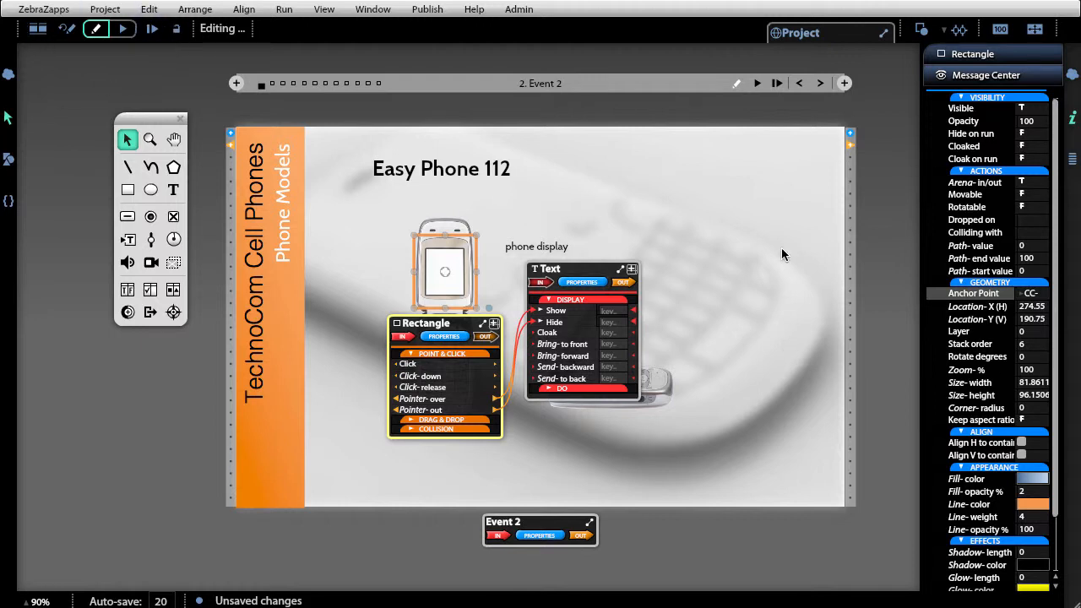
{"action": "left_click", "coordinate": [758, 84]}
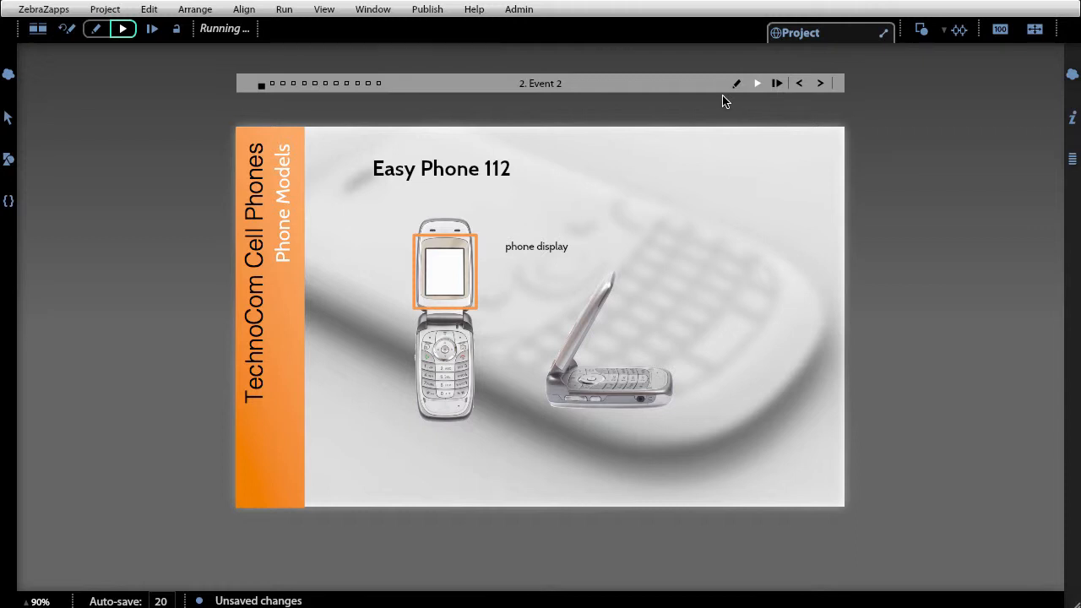
{"action": "key", "text": "ctrl+equal"}
{"action": "key", "text": "ctrl+equal"}
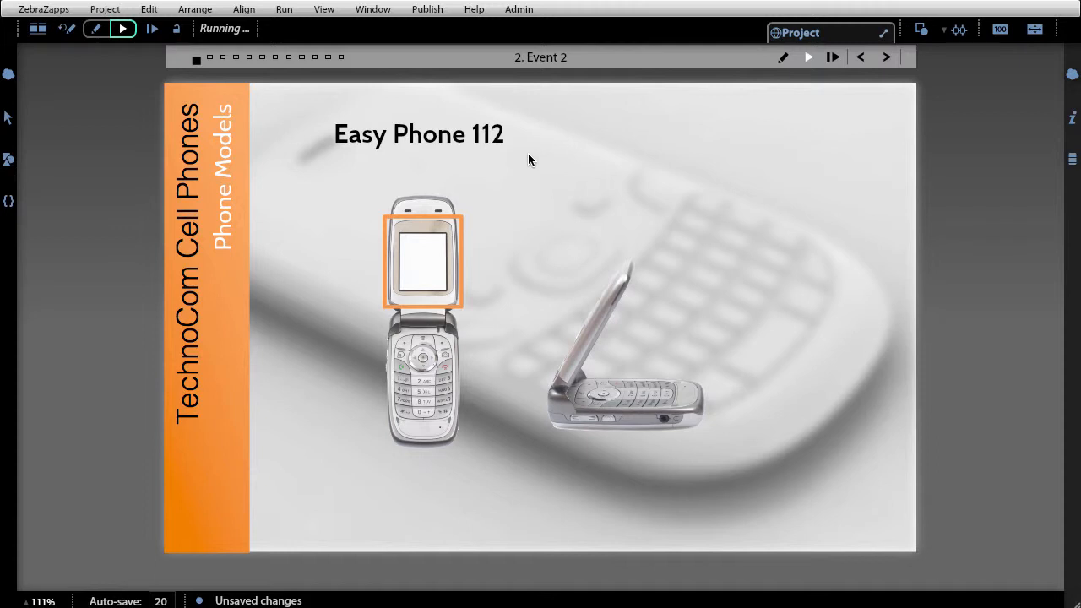
{"action": "mouse_move", "coordinate": [438, 244]}
{"action": "left_click", "coordinate": [782, 59]}
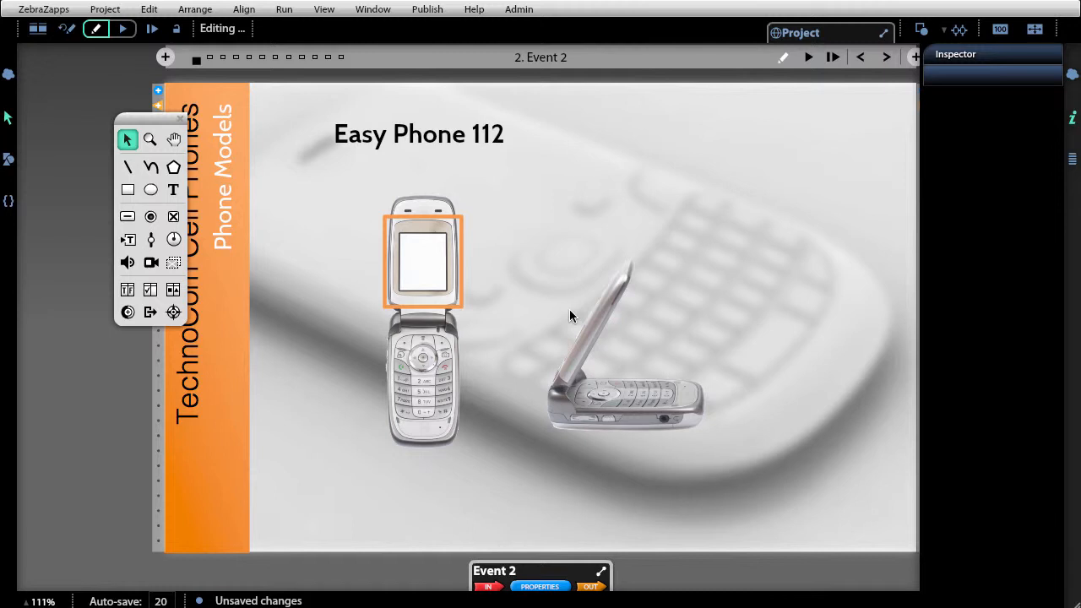
{"action": "left_click", "coordinate": [67, 32]}
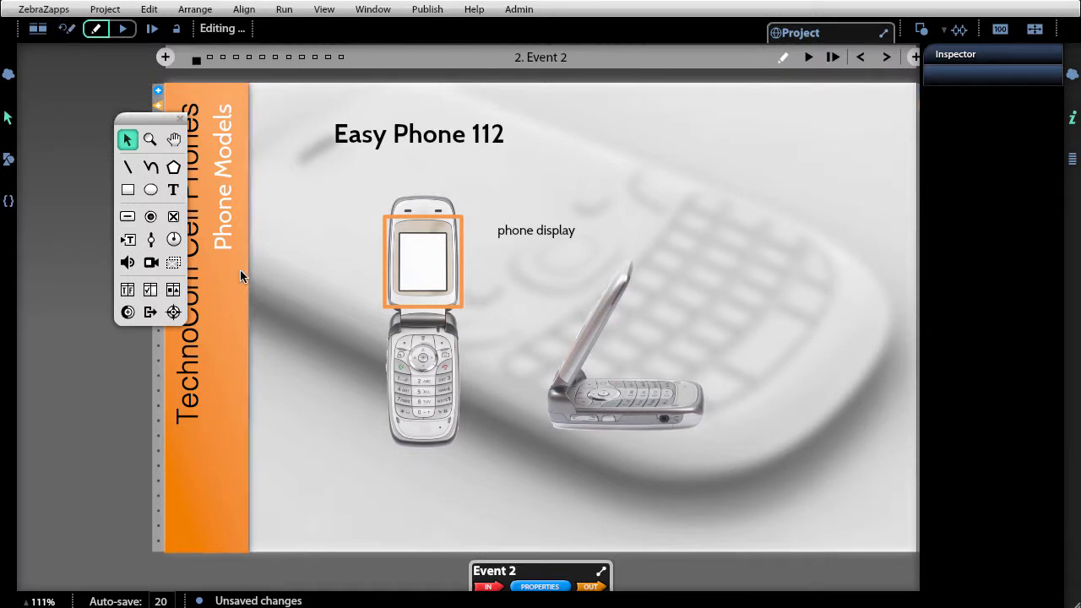
Set the "phone display" text's Hide on run visibility property to true.
{"action": "left_click", "coordinate": [573, 233]}
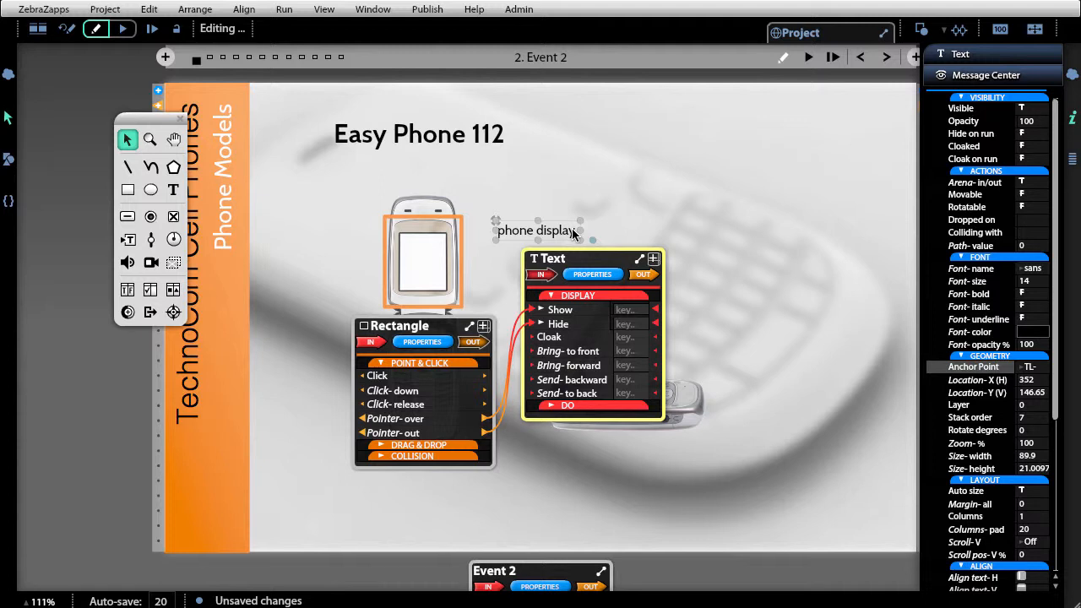
{"action": "left_click", "coordinate": [593, 274]}
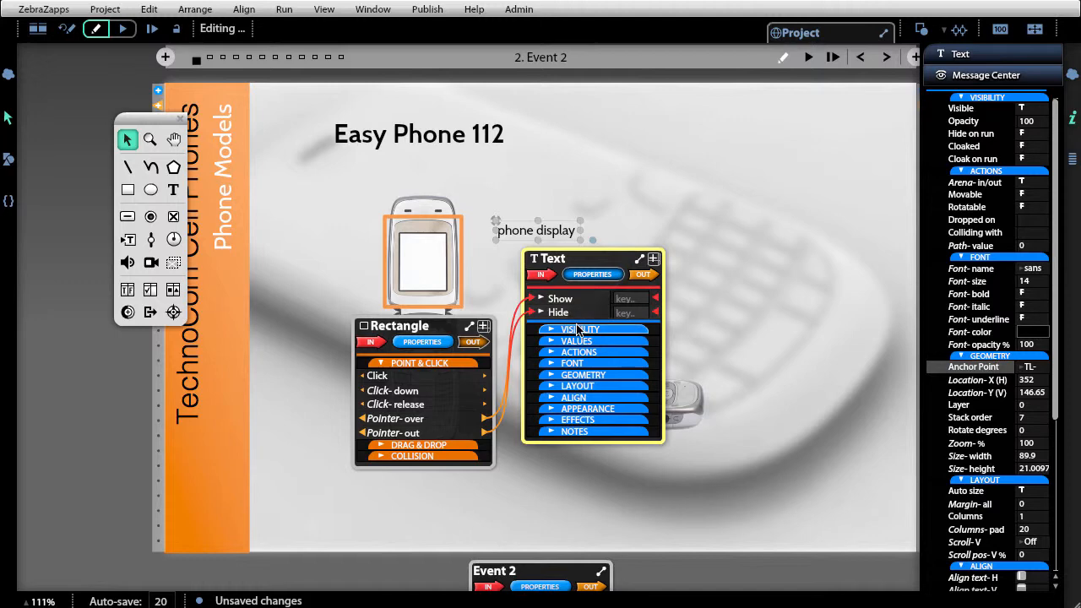
{"action": "left_click", "coordinate": [580, 329]}
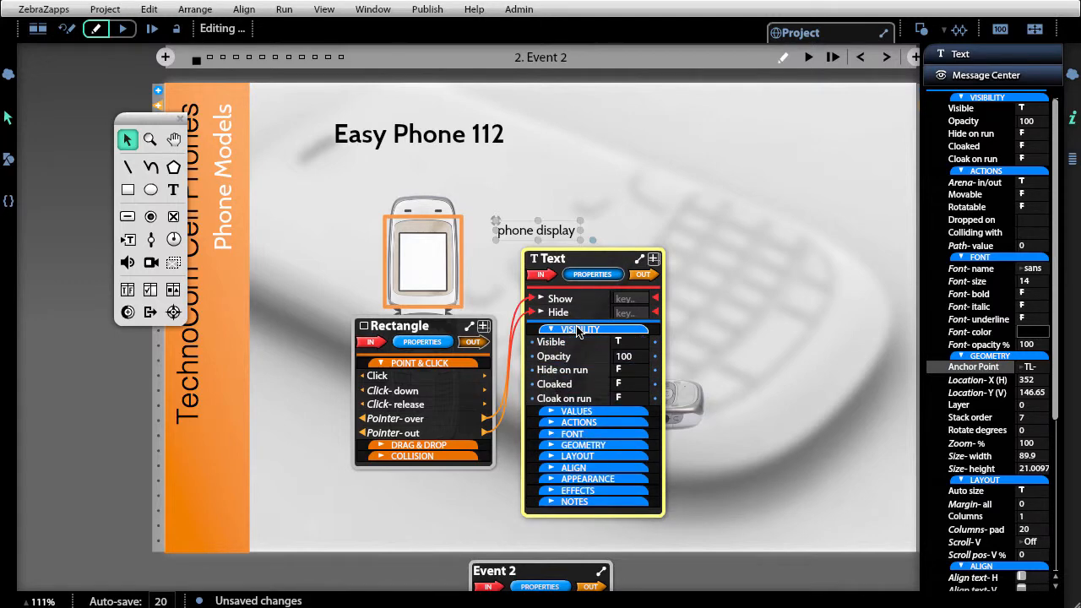
{"action": "key", "text": "ctrl+plus"}
{"action": "key", "text": "ctrl+plus"}
{"action": "key", "text": "ctrl+plus"}
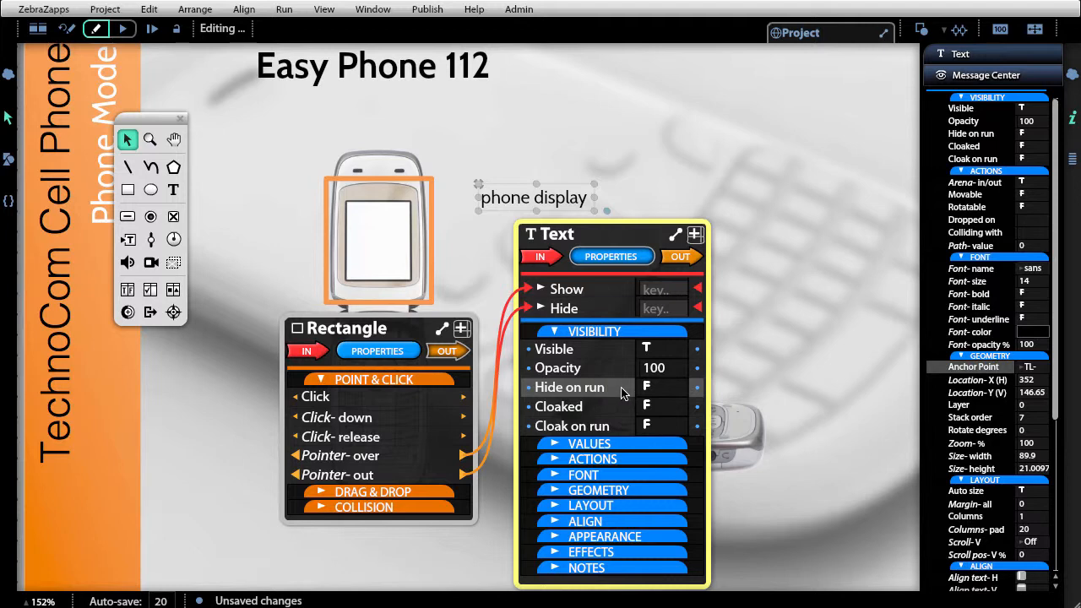
{"action": "left_click", "coordinate": [662, 388]}
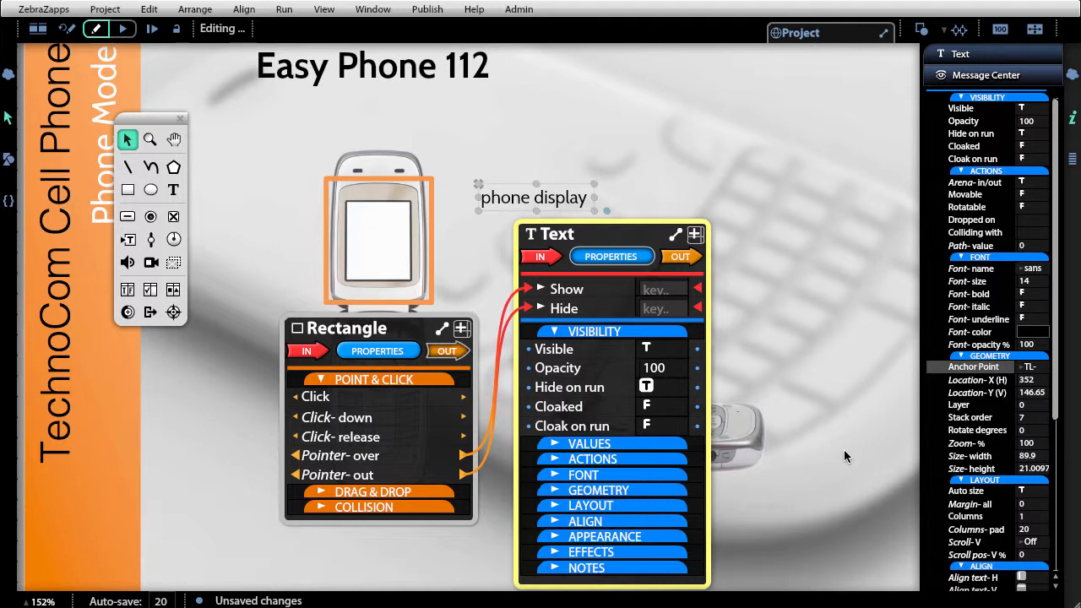
Run the event again to check the text hidden at start, and reset it to editing.
{"action": "key", "text": "ctrl+minus"}
{"action": "key", "text": "ctrl+minus"}
{"action": "key", "text": "ctrl+minus"}
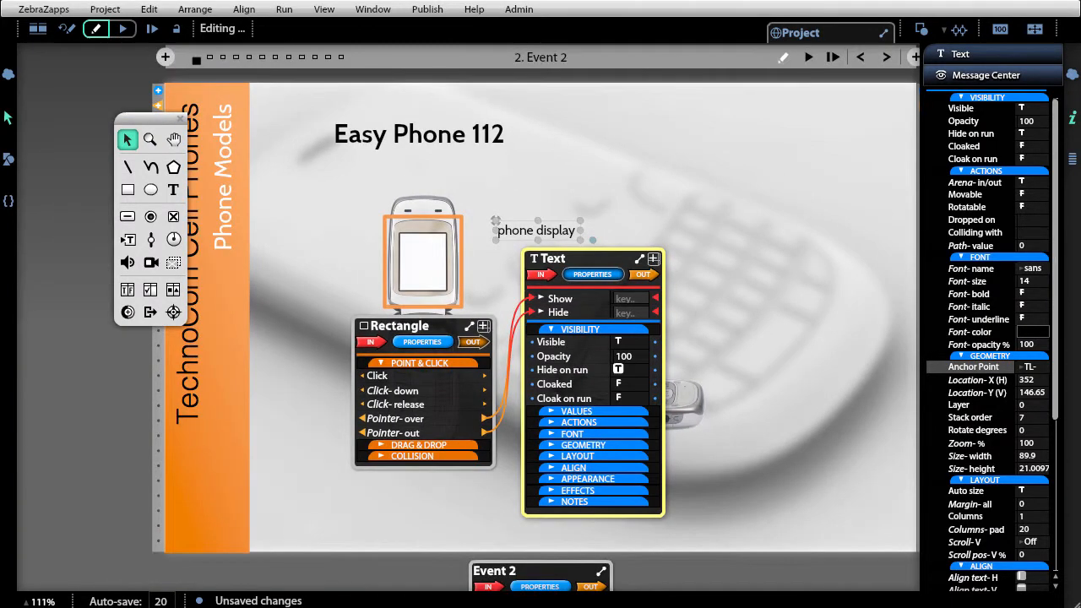
{"action": "left_click", "coordinate": [808, 59]}
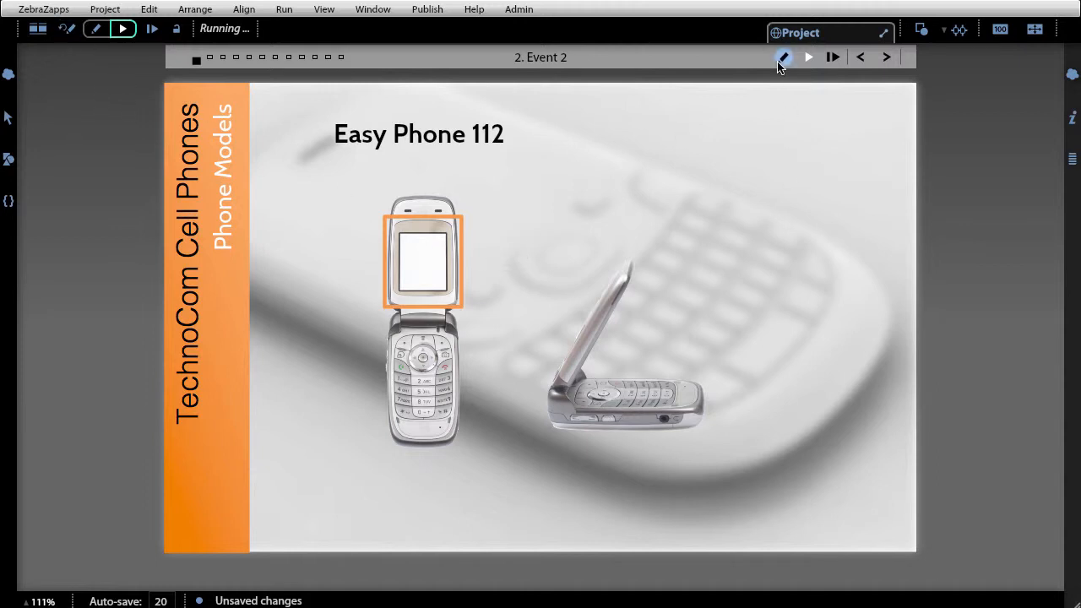
{"action": "left_click", "coordinate": [74, 28]}
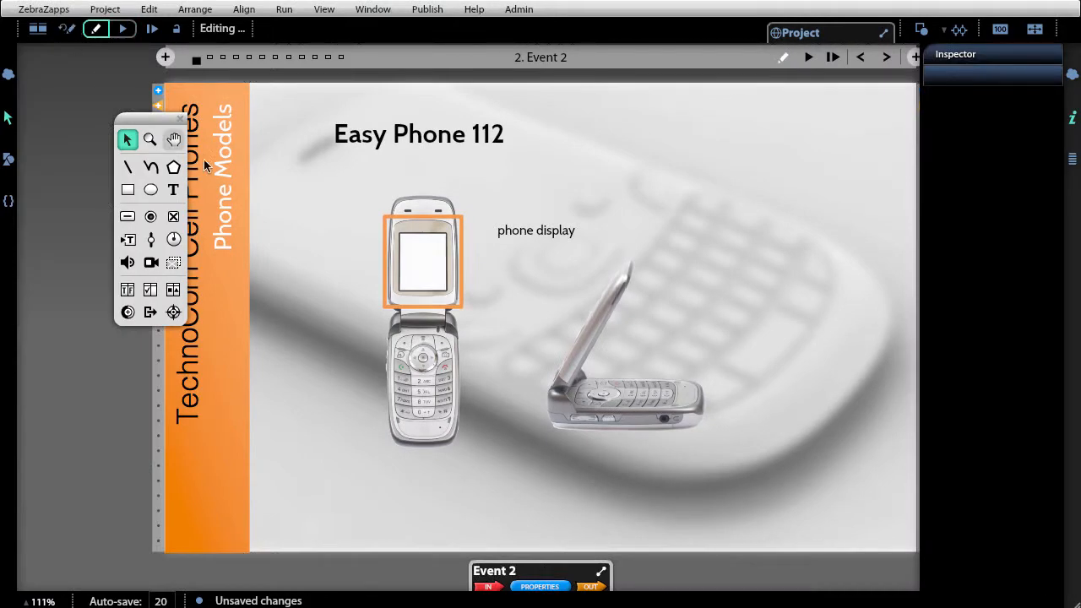
Examine the wiring between the "phone display" text and the orange rectangle, and clear the selection.
{"action": "left_click", "coordinate": [542, 239]}
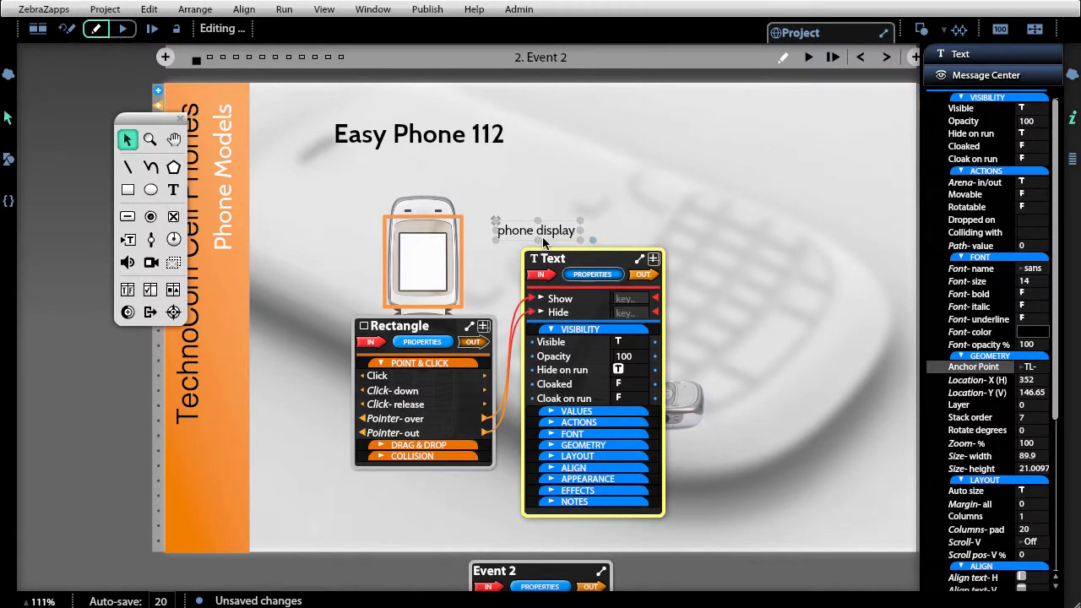
{"action": "left_click", "coordinate": [423, 262]}
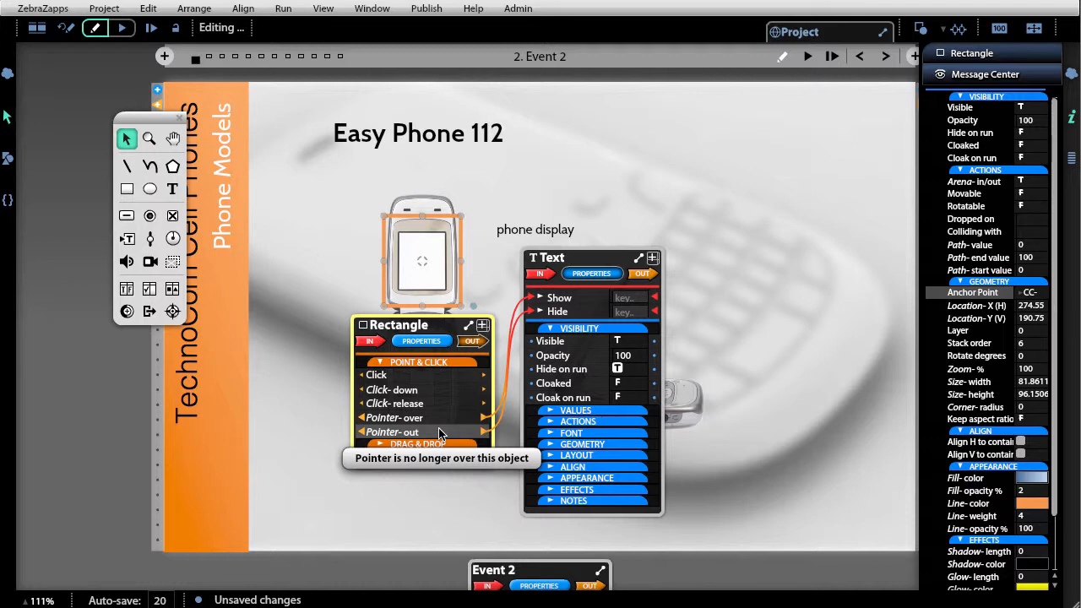
{"action": "left_click", "coordinate": [115, 420]}
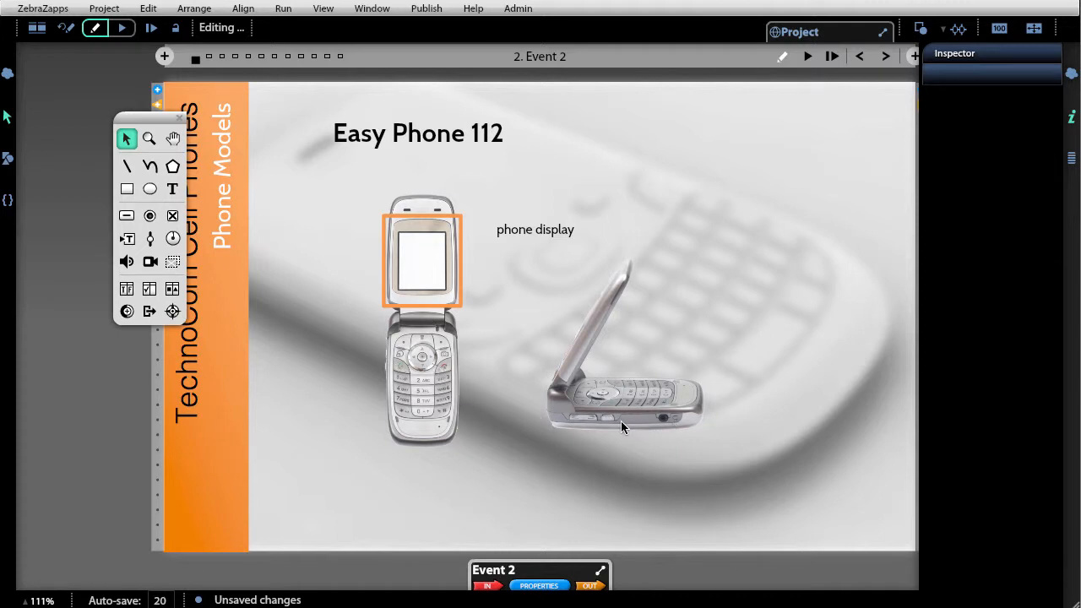
Rename the orange highlight rectangle as "Rollover Display".
{"action": "left_click", "coordinate": [413, 280]}
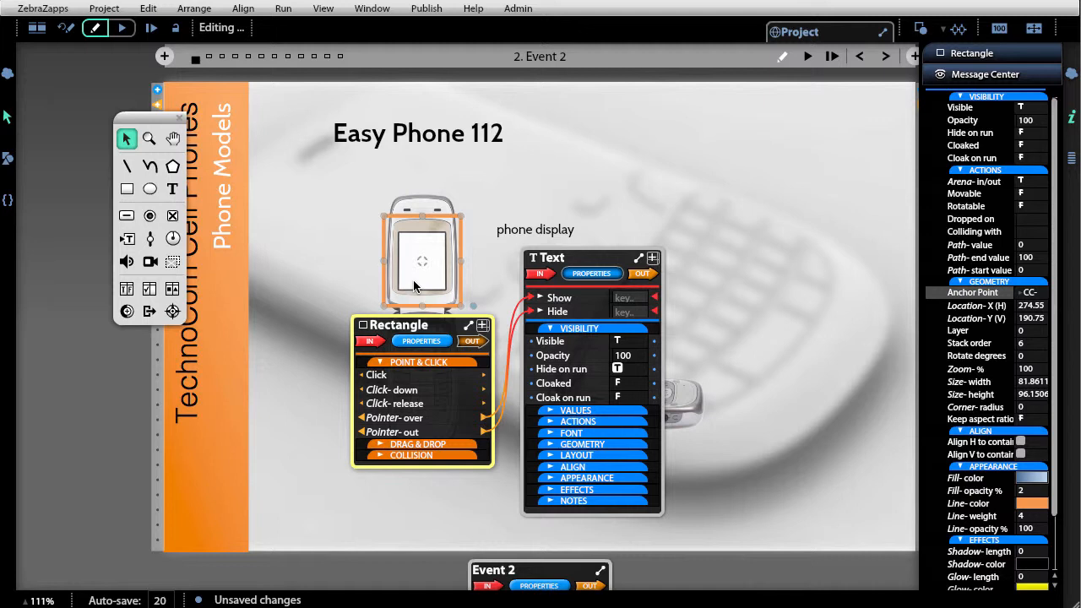
{"action": "double_click", "coordinate": [419, 327]}
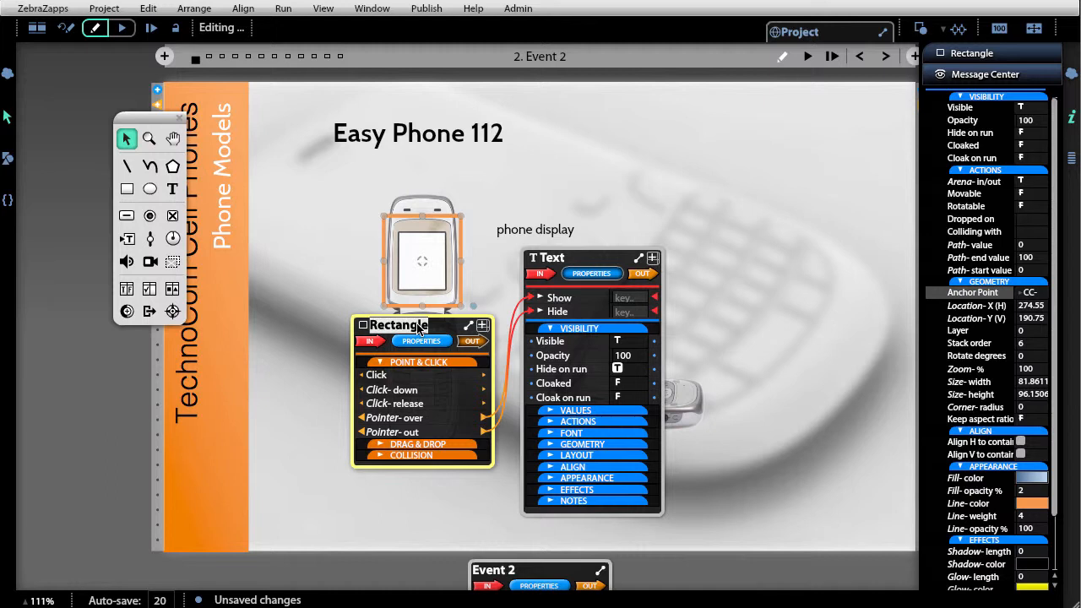
{"action": "type", "text": "Rollo"}
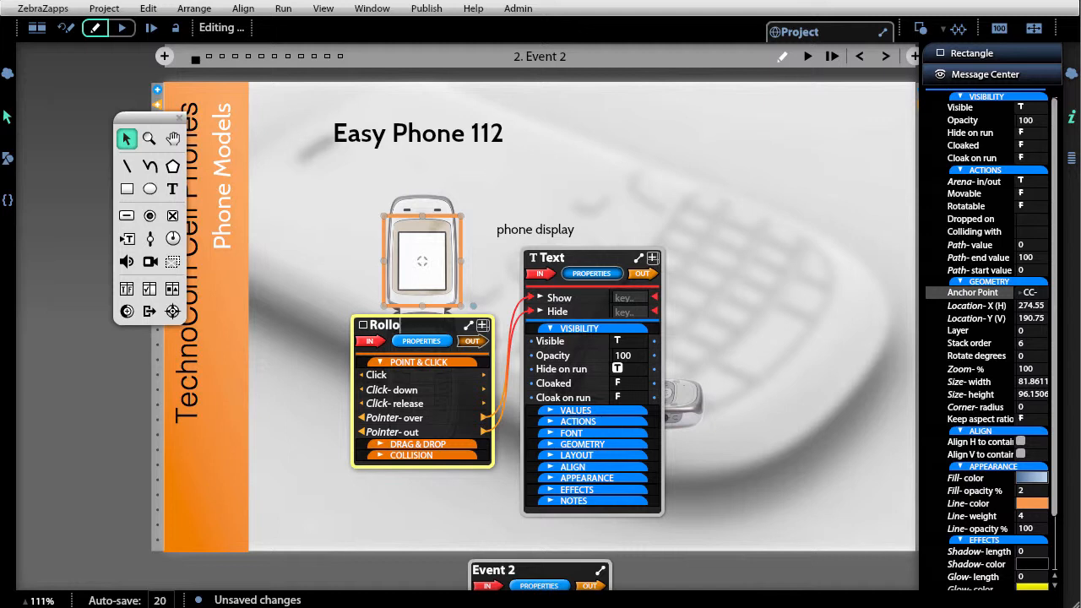
{"action": "type", "text": "ver Display"}
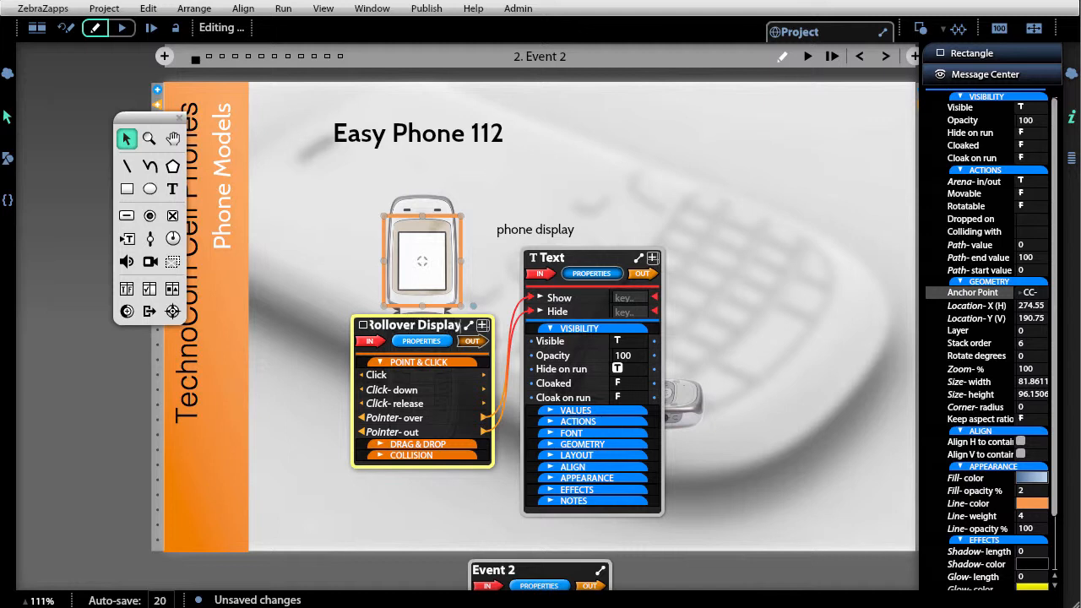
Rename the "phone display" text object as "rollover display text".
{"action": "double_click", "coordinate": [561, 259]}
{"action": "type", "text": "ro"}
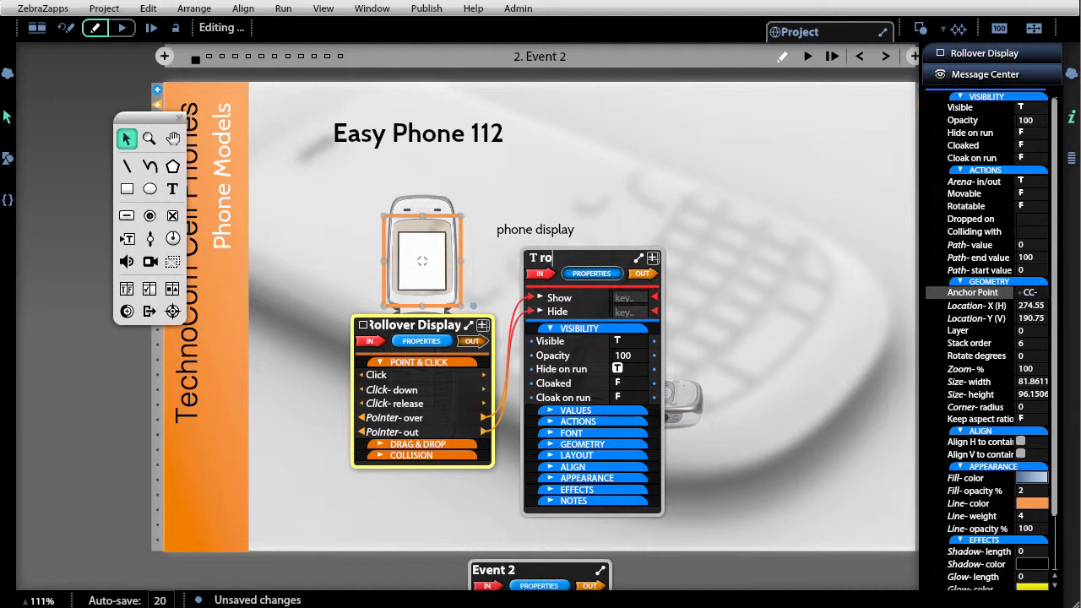
{"action": "type", "text": "llover display text"}
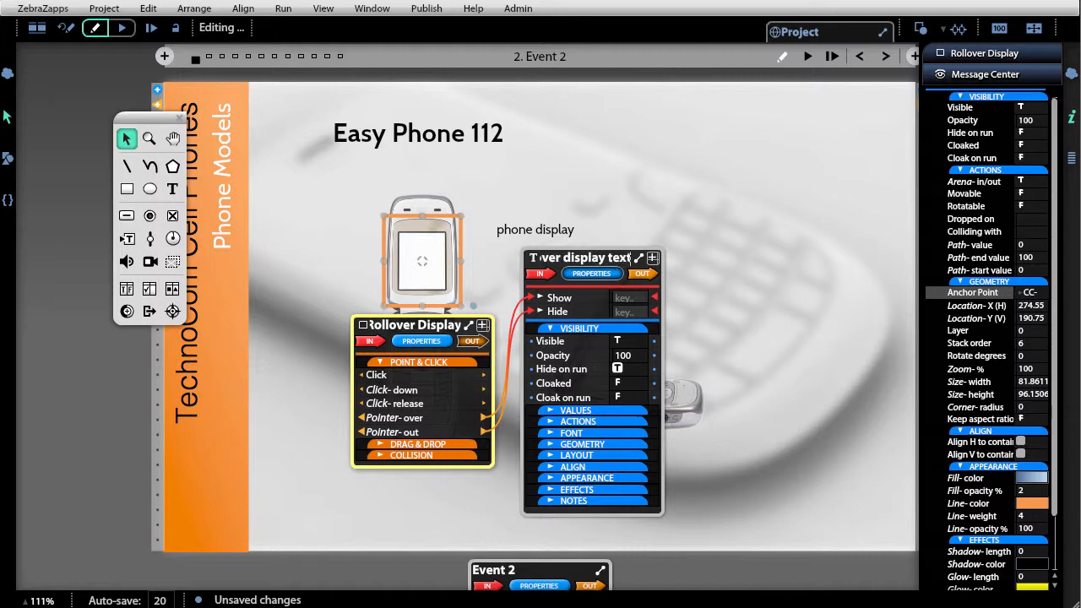
{"action": "left_click", "coordinate": [410, 519]}
Reselect the highlight rectangle and its text to check their new object names.
{"action": "left_click", "coordinate": [440, 265]}
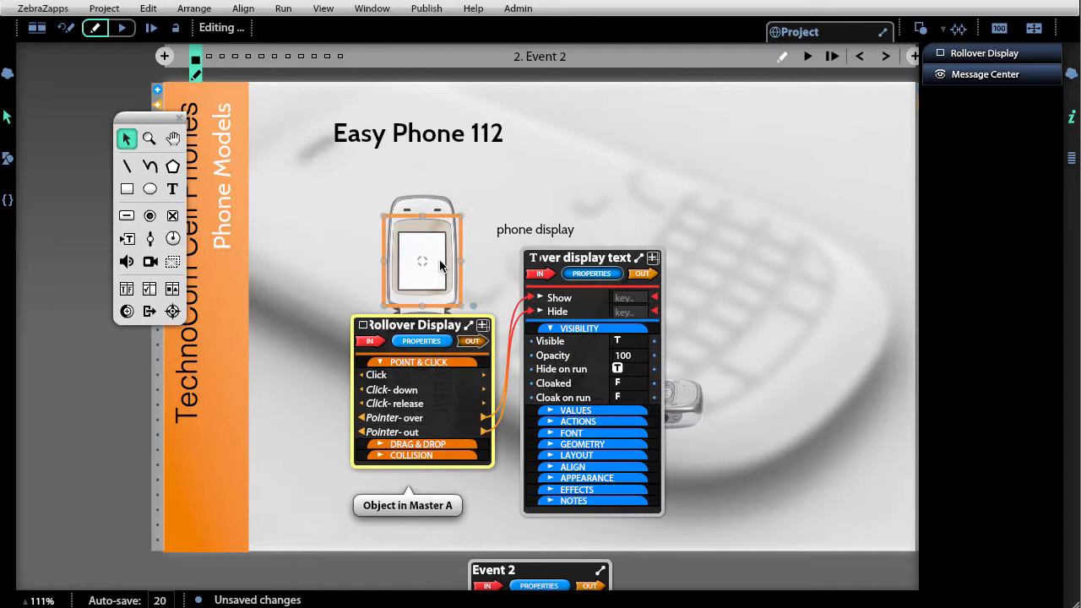
{"action": "left_click", "coordinate": [531, 237]}
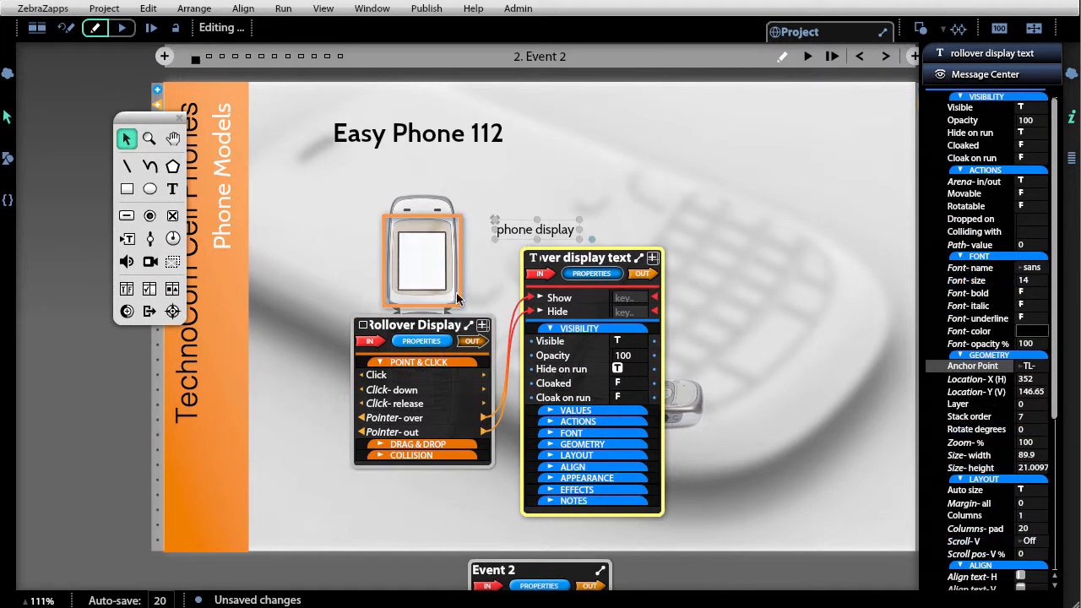
{"action": "left_click", "coordinate": [403, 281]}
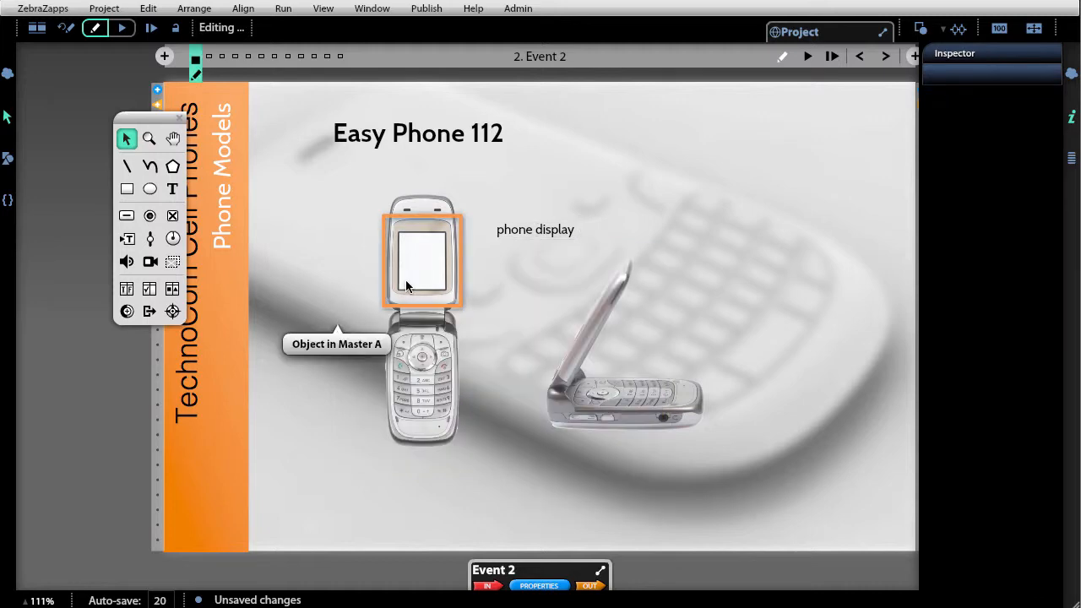
{"action": "left_click", "coordinate": [406, 287]}
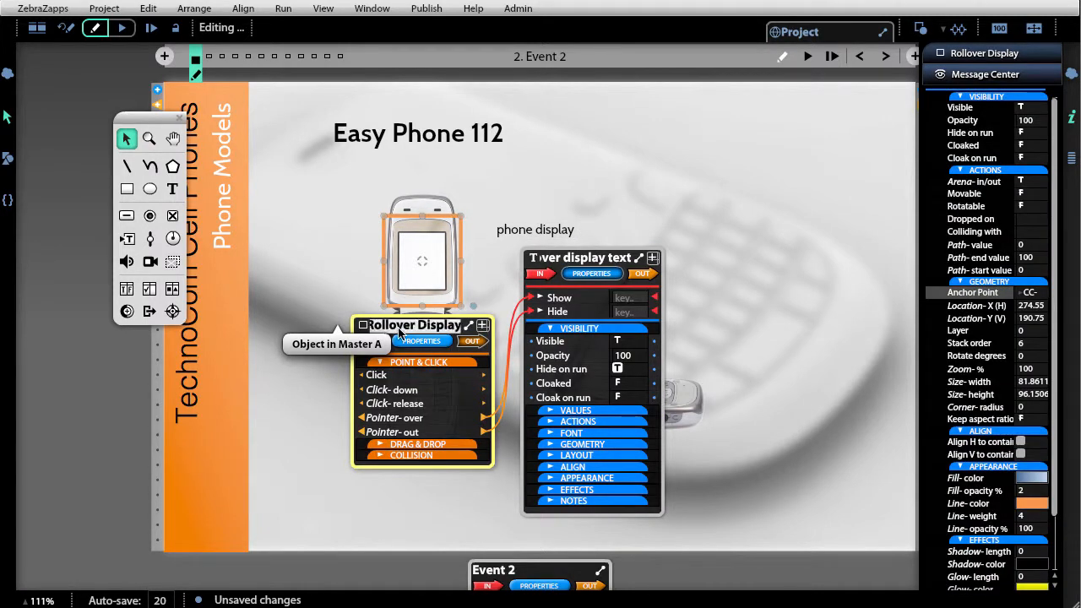
{"action": "left_click", "coordinate": [565, 262]}
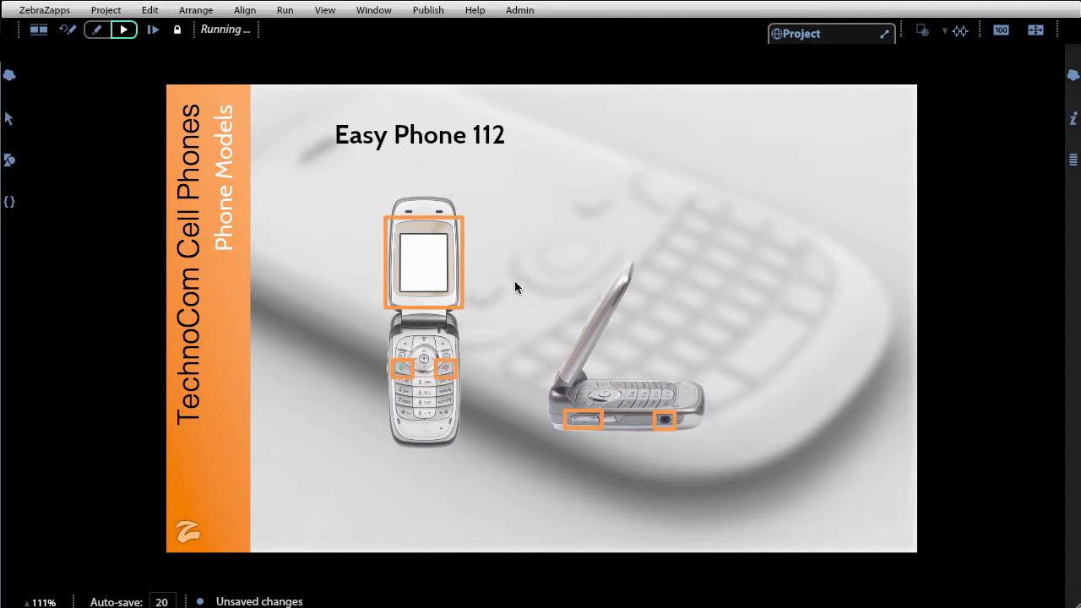
Test the rollovers of all five orange highlight rectangles on both phone images in the running event.
{"action": "mouse_move", "coordinate": [449, 262]}
{"action": "mouse_move", "coordinate": [452, 370]}
{"action": "mouse_move", "coordinate": [401, 375]}
{"action": "mouse_move", "coordinate": [579, 428]}
{"action": "mouse_move", "coordinate": [664, 415]}
{"action": "mouse_move", "coordinate": [415, 300]}
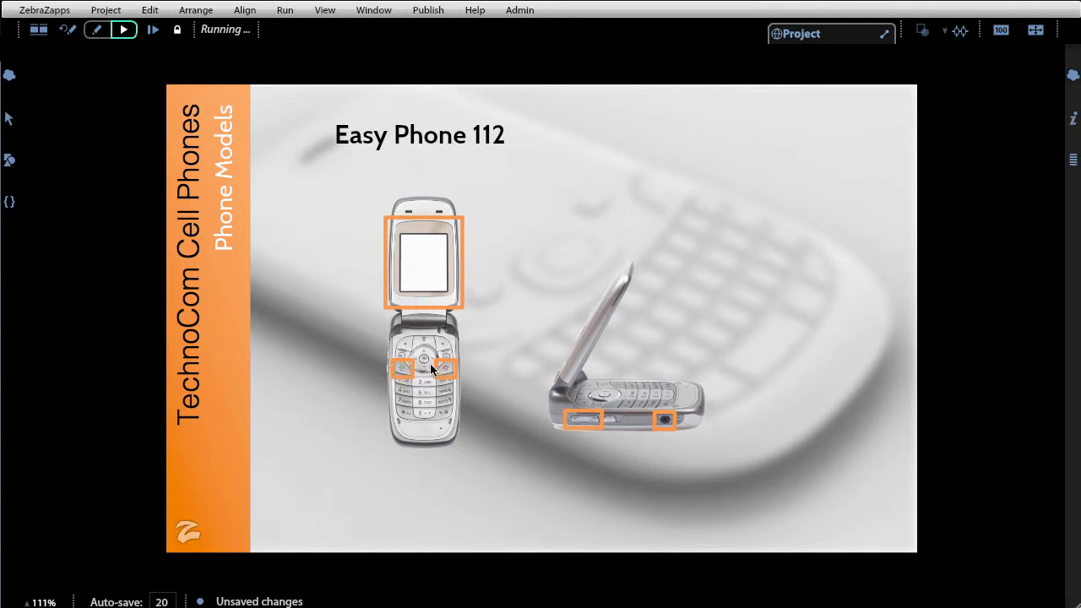